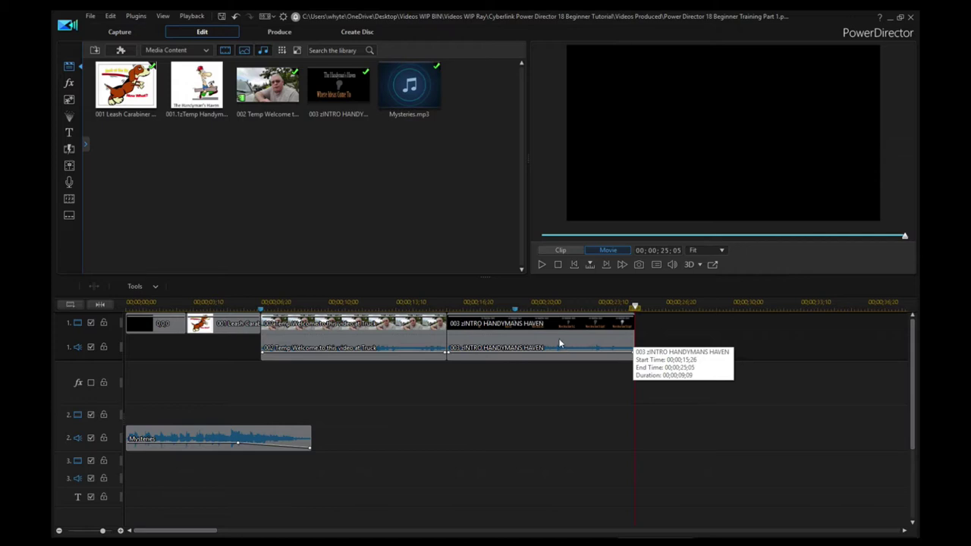
Play the movie from the beginning of the timeline
click(127, 304)
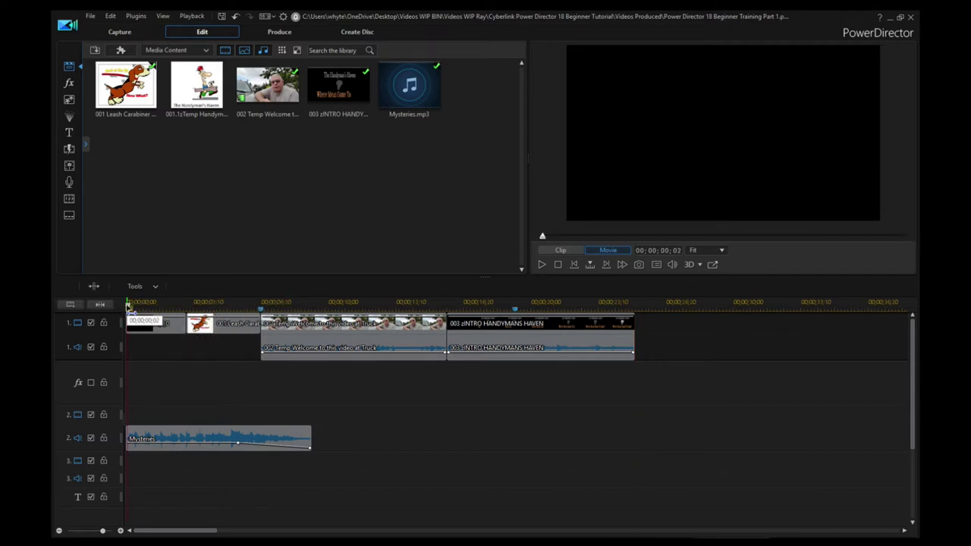
click(542, 264)
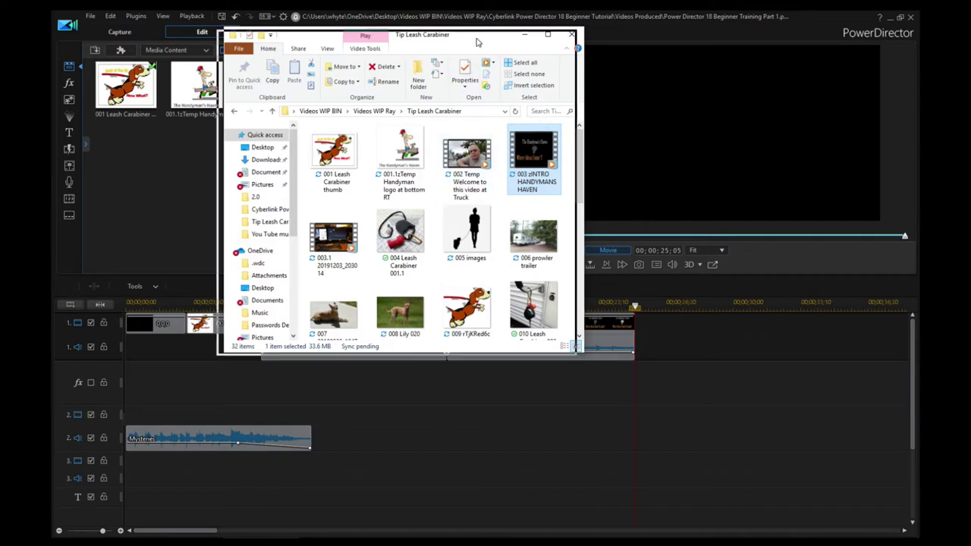
Add the 004 Leash Carabiner 001.1 and 005 images pictures from the Tip Leash Carabiner folder to video track 1 after the intro clip
drag(479, 40, 425, 47)
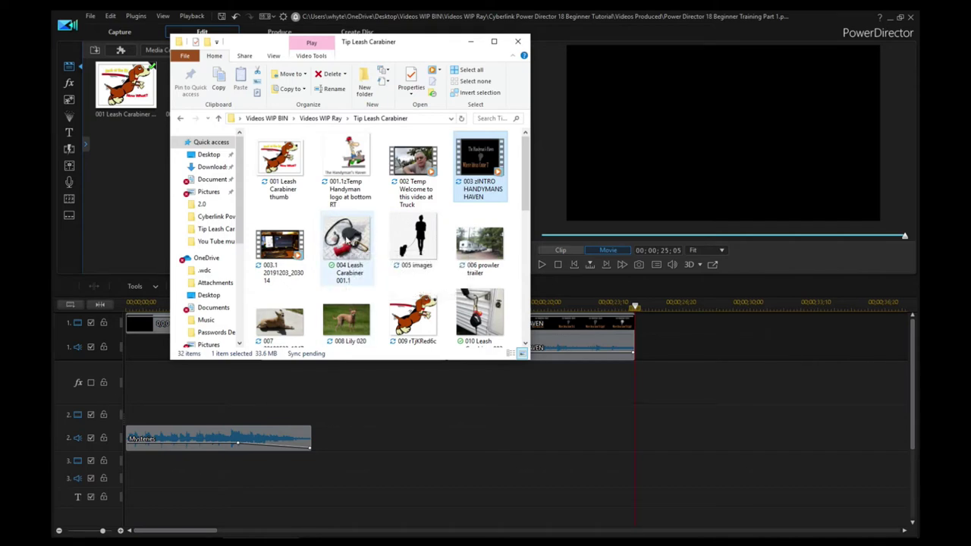
drag(345, 238, 673, 347)
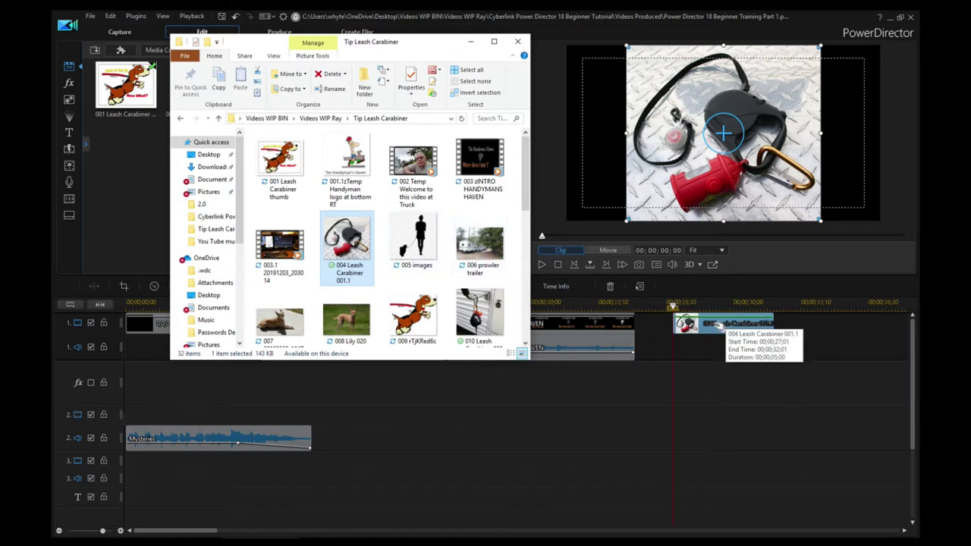
drag(415, 242, 828, 327)
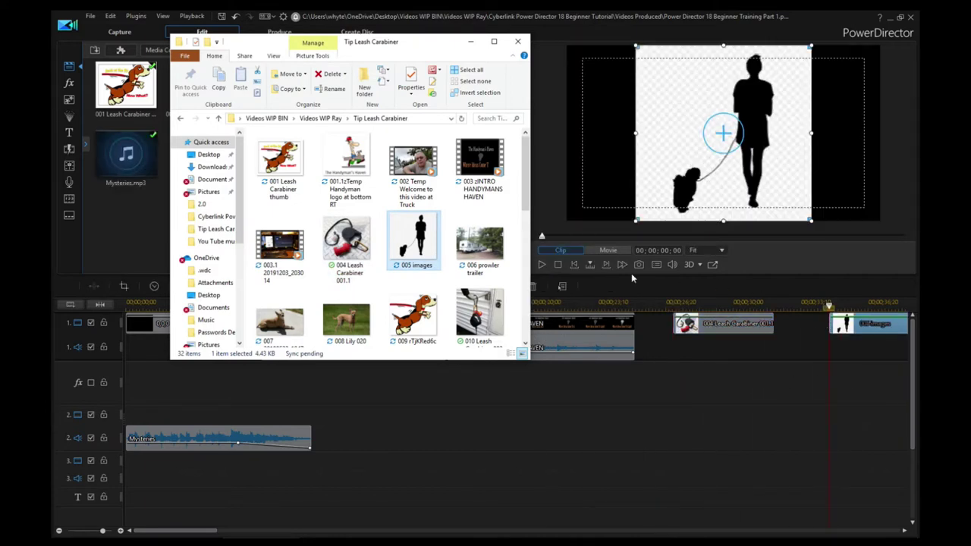
drag(485, 246, 487, 270)
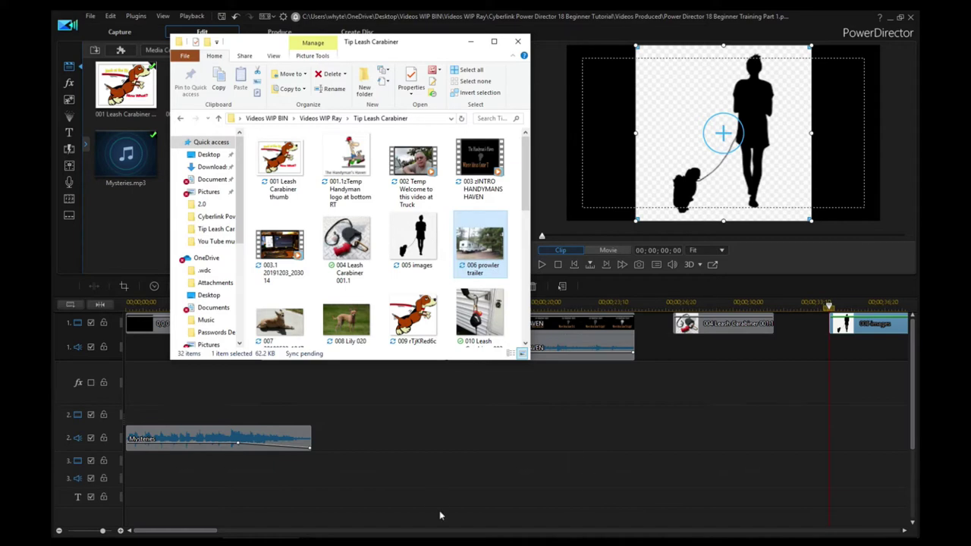
drag(209, 533, 281, 533)
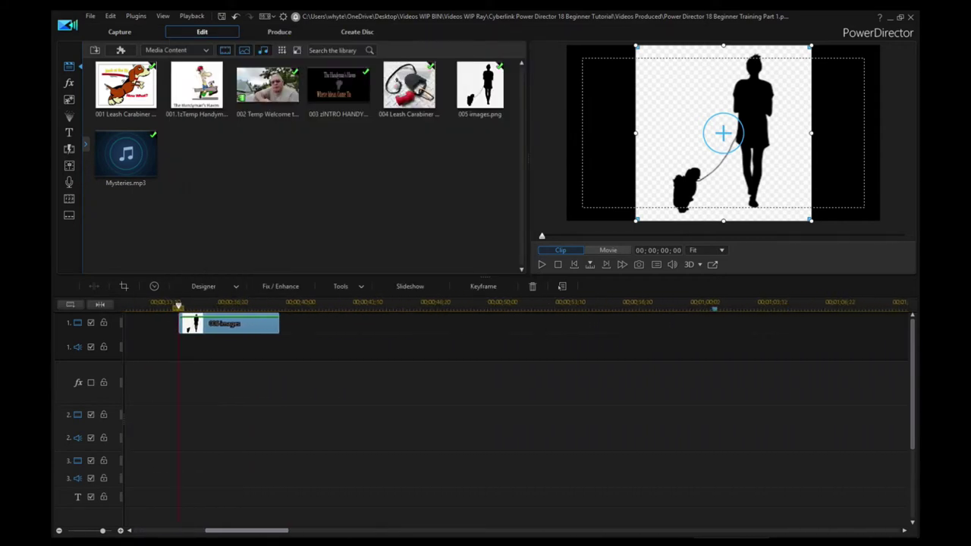
mouse_move(222, 543)
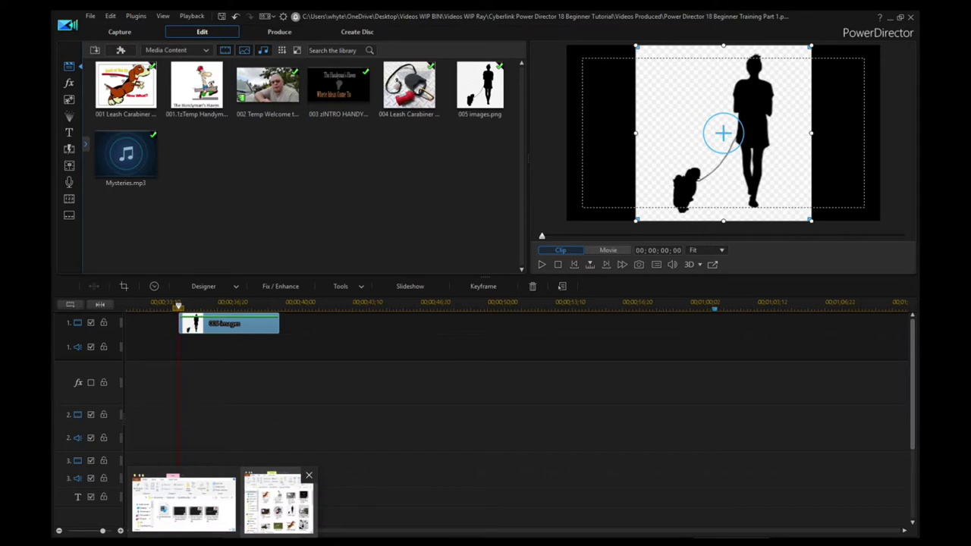
click(281, 504)
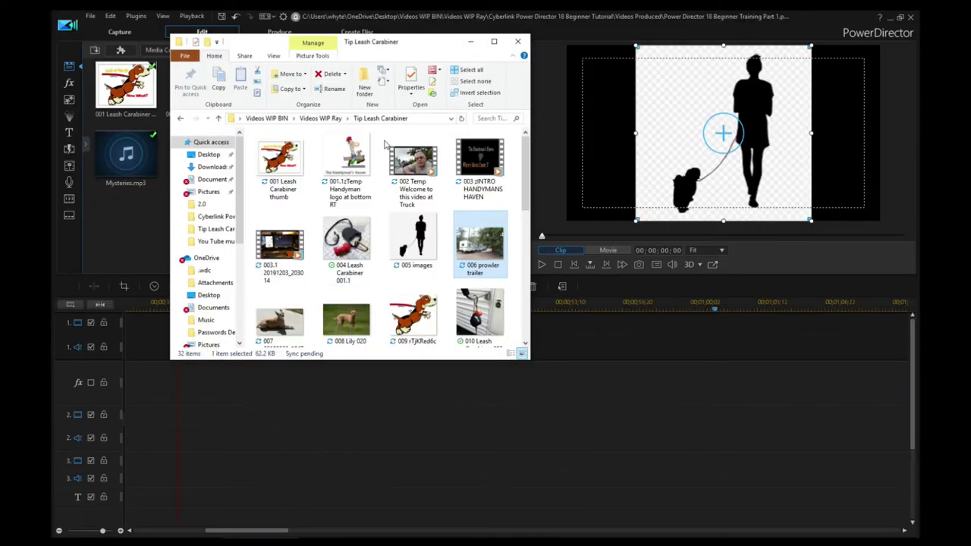
drag(423, 47, 771, 60)
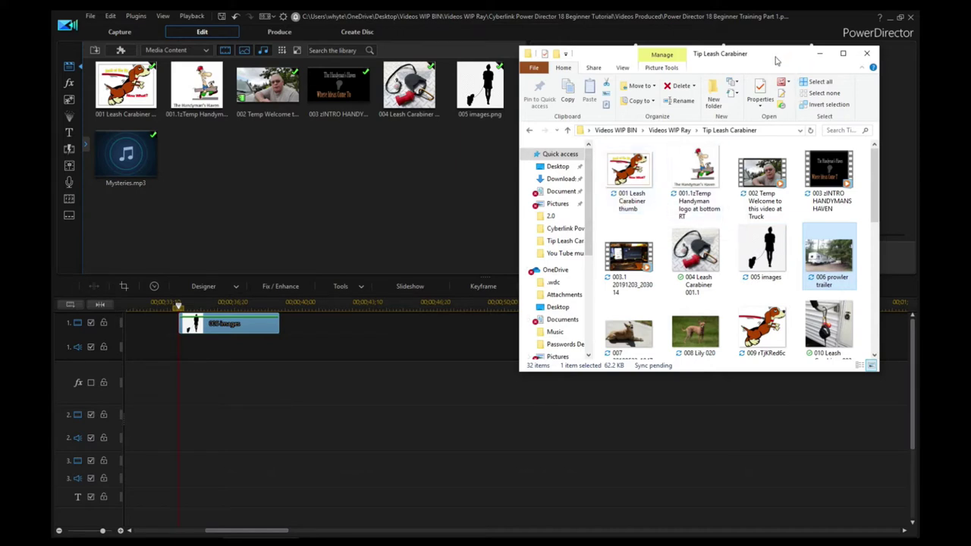
click(819, 53)
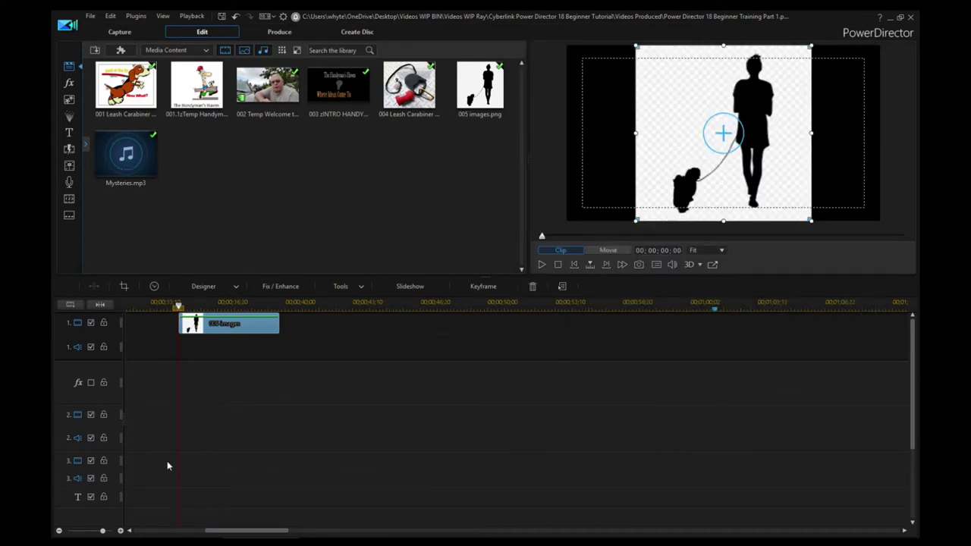
drag(233, 533, 194, 533)
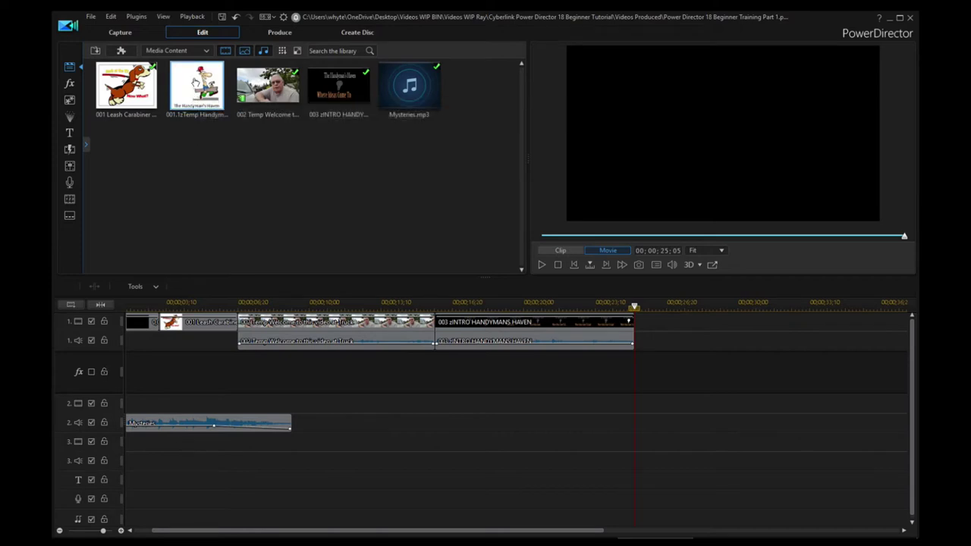
Place the 001.1zTemp Handyman logo on video track 2 starting at 00;00;03;16 and trim its duration to 00;00;02;26
click(196, 81)
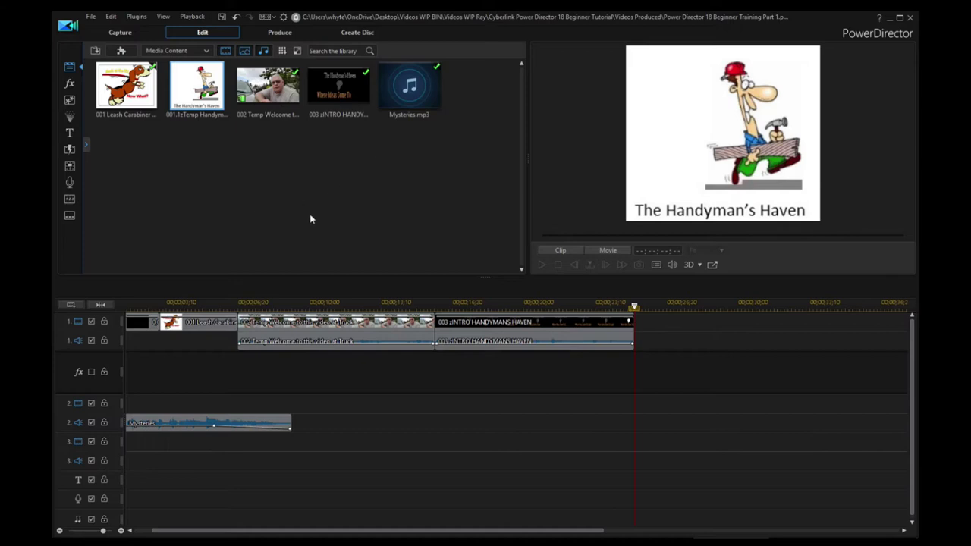
click(138, 96)
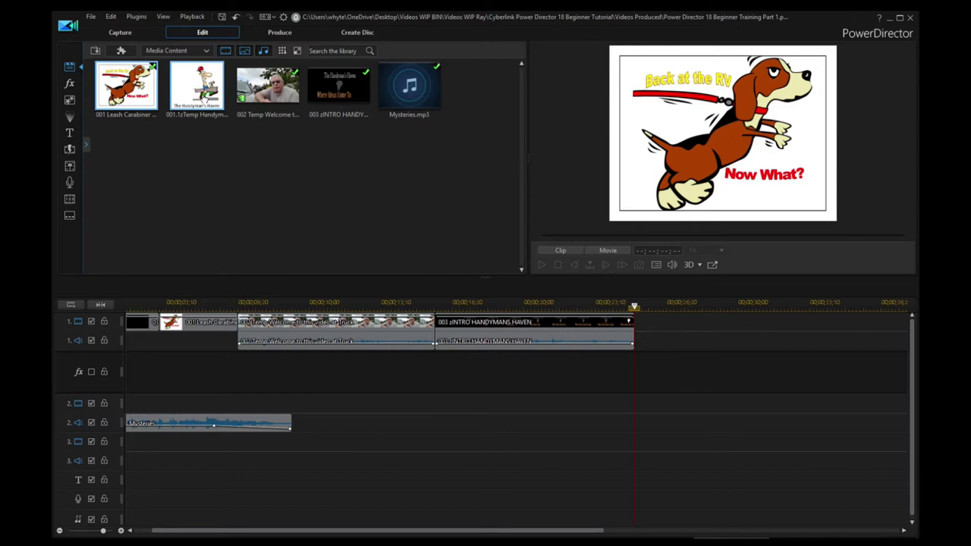
click(203, 97)
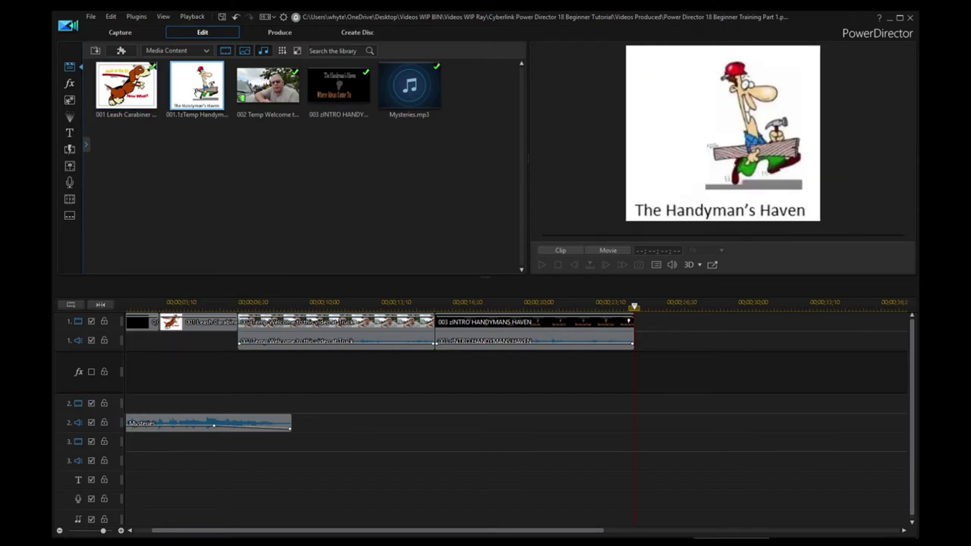
drag(195, 88, 195, 399)
drag(162, 397, 190, 401)
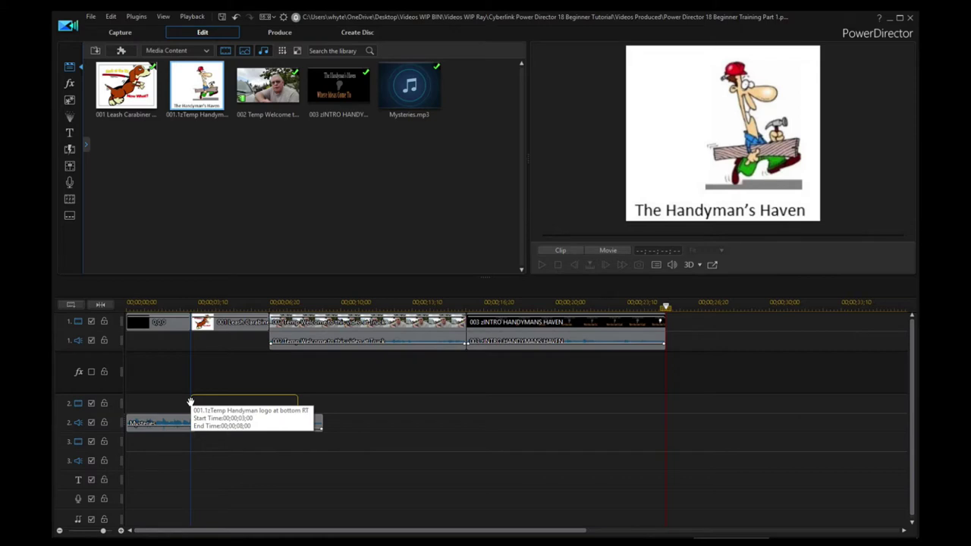
drag(191, 402, 202, 404)
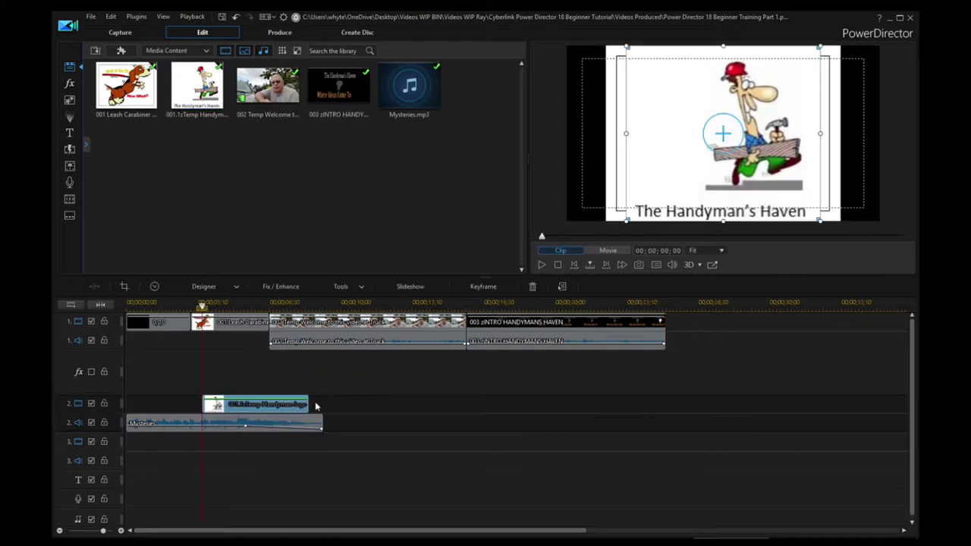
drag(308, 407, 262, 404)
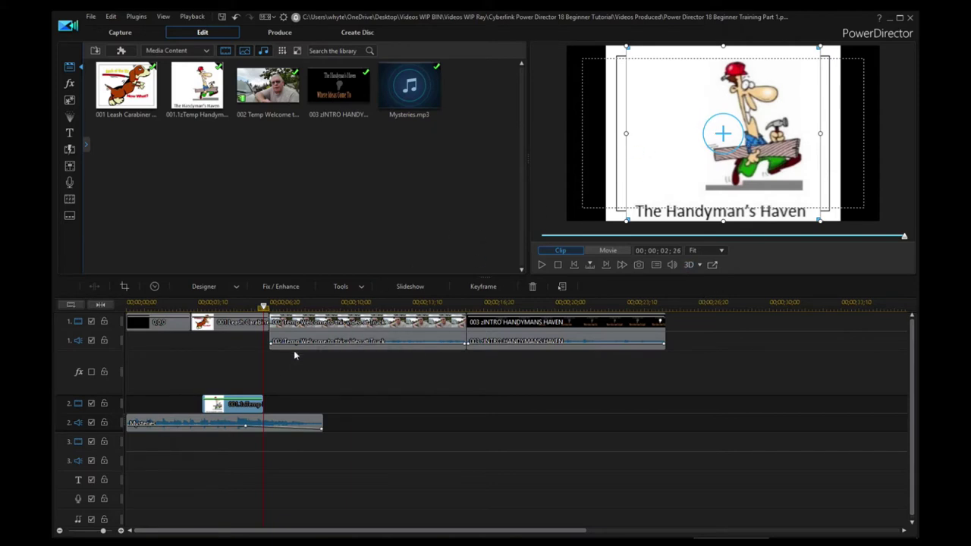
Shrink the handyman logo overlay to a small picture and place it beside the dog's front paws
click(229, 323)
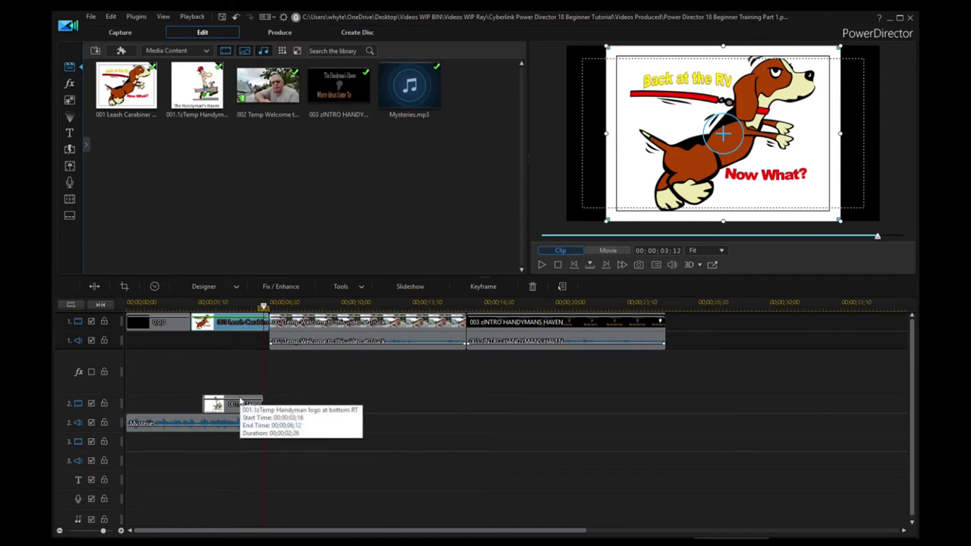
click(236, 404)
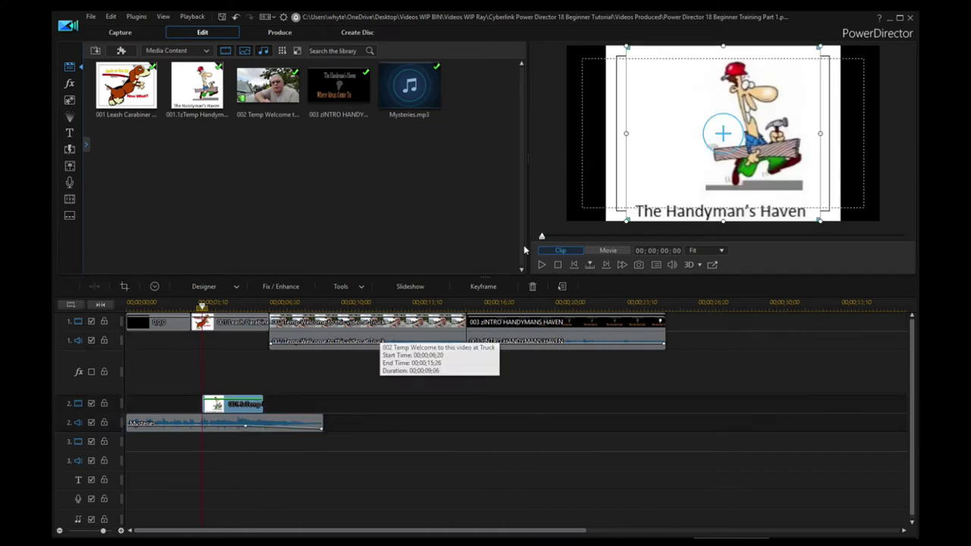
drag(625, 221, 812, 132)
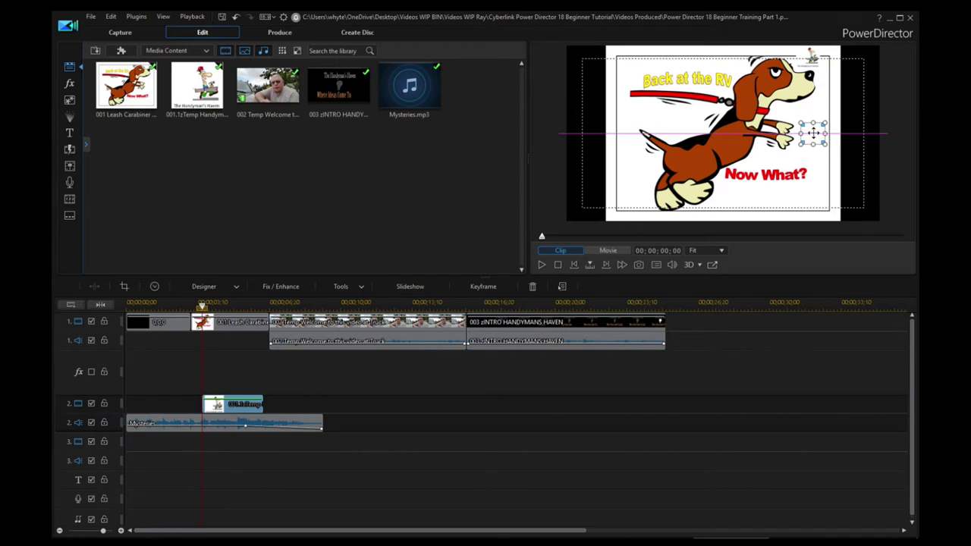
mouse_move(812, 132)
mouse_down()
mouse_move(814, 118)
mouse_move(811, 135)
mouse_up()
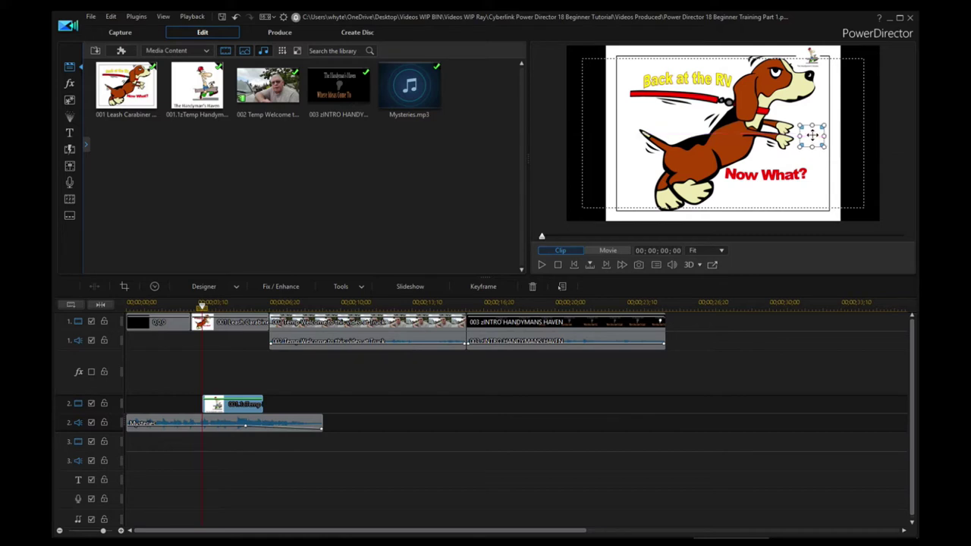
click(810, 108)
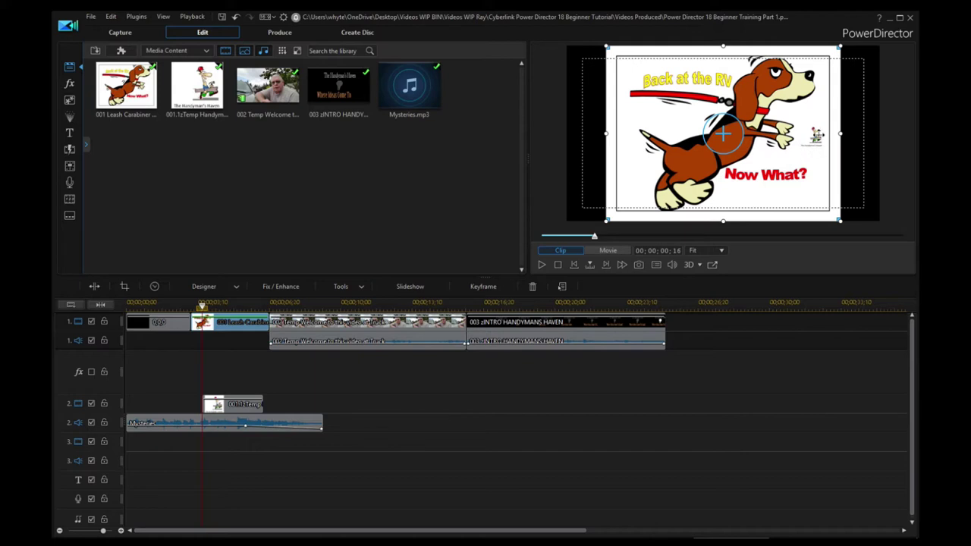
Enlarge the handyman logo overlay slightly and reposition it between the dog's paws and the image border
click(815, 138)
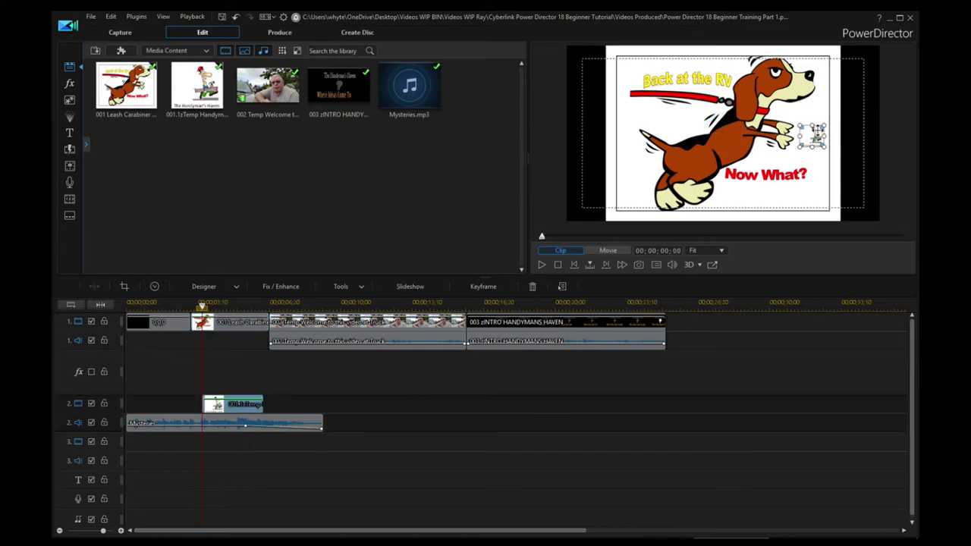
drag(823, 124, 825, 122)
click(813, 165)
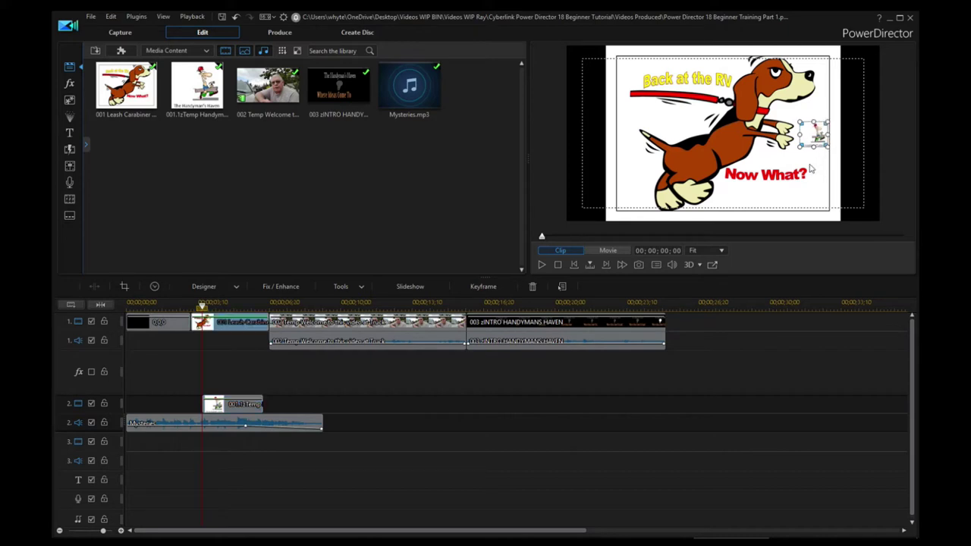
click(814, 137)
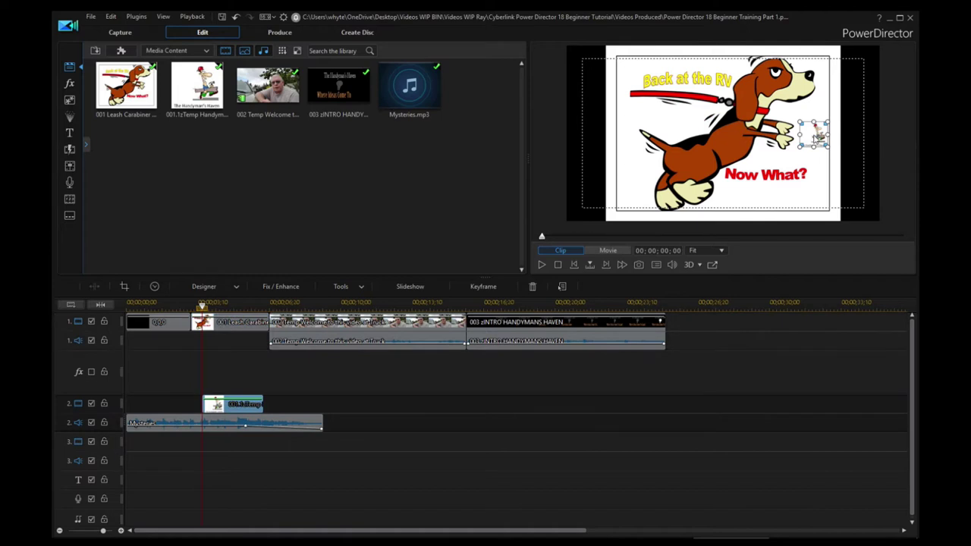
drag(813, 132, 814, 135)
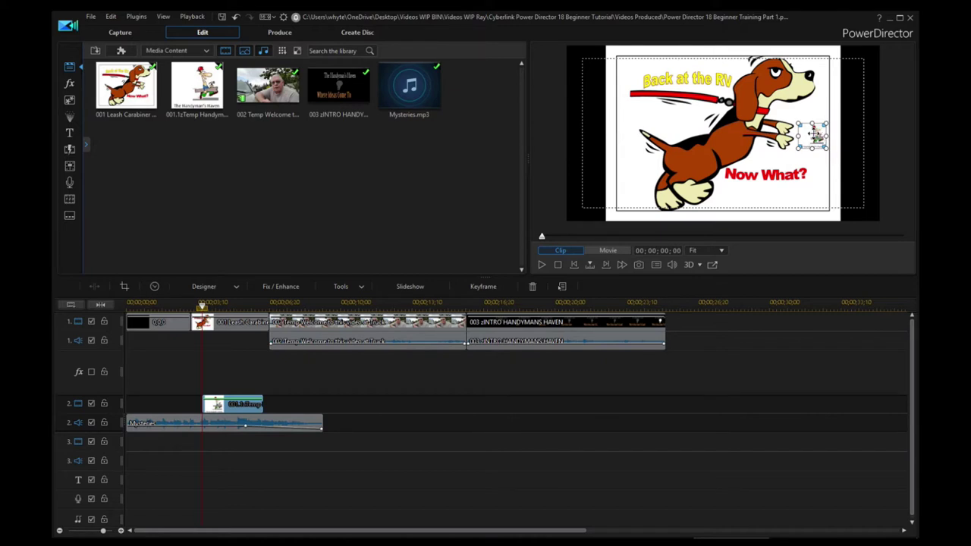
click(815, 167)
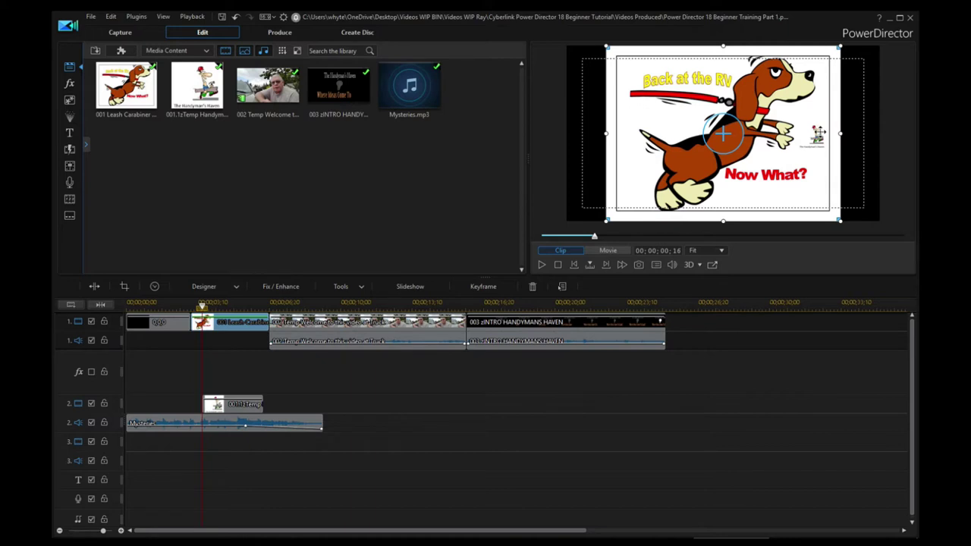
Play the section with the logo overlay twice, starting just before the logo clip and stopping in the welcome clip
click(204, 306)
drag(204, 306, 187, 306)
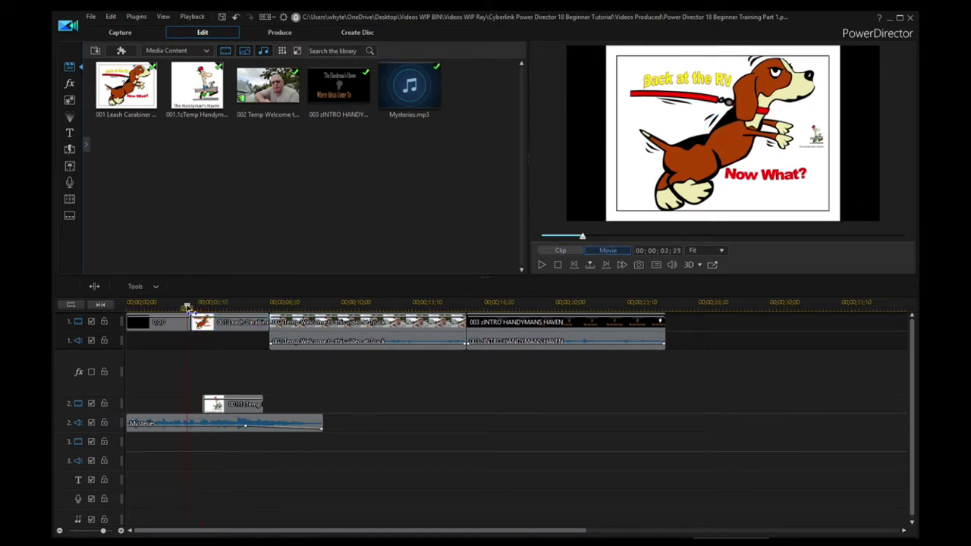
click(159, 322)
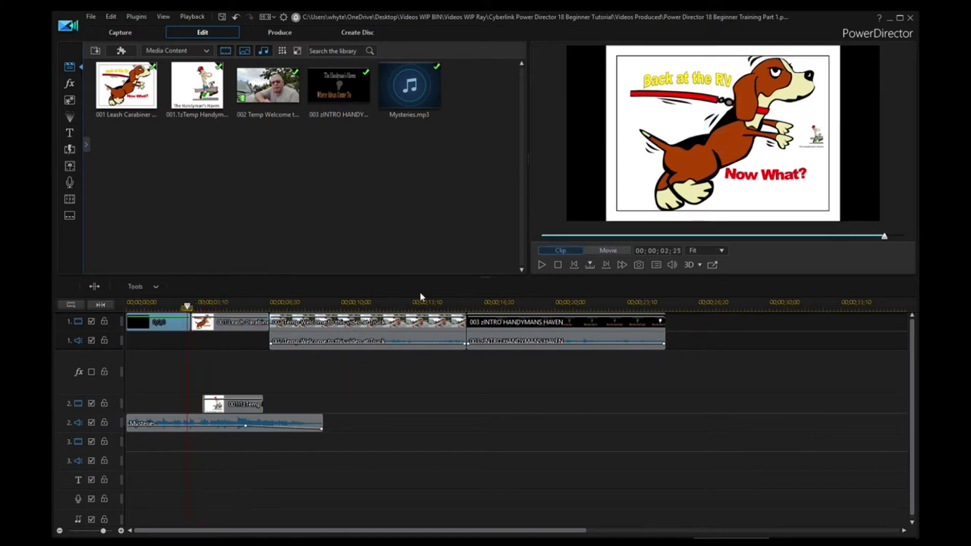
click(541, 265)
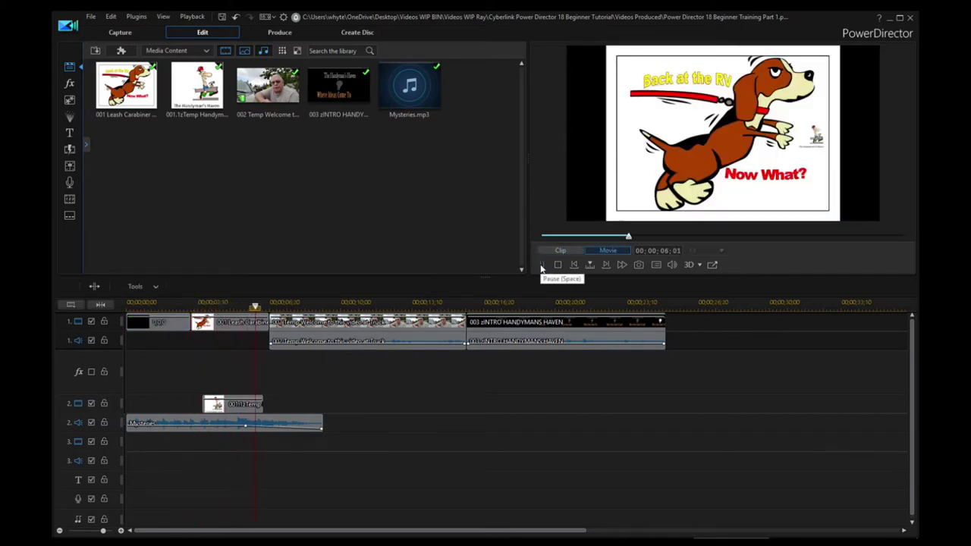
click(541, 265)
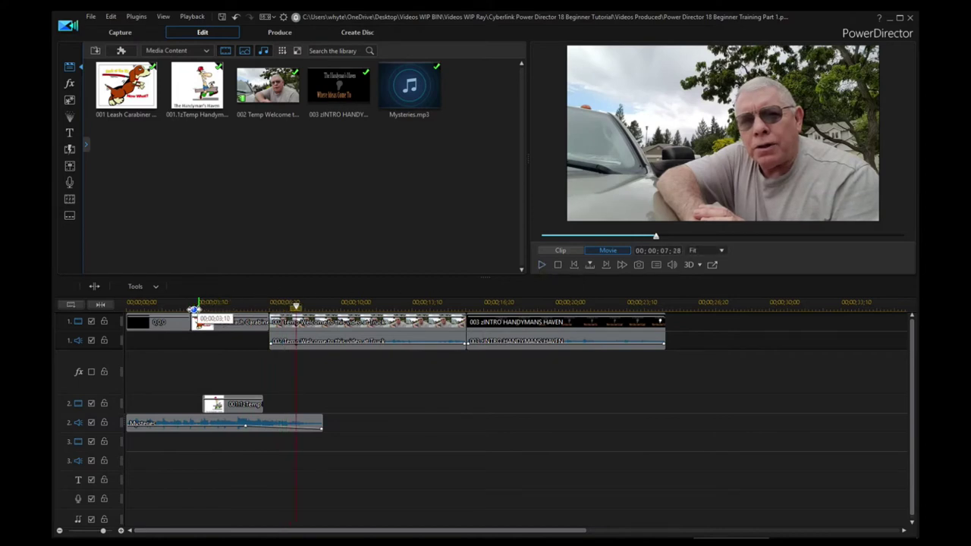
click(194, 307)
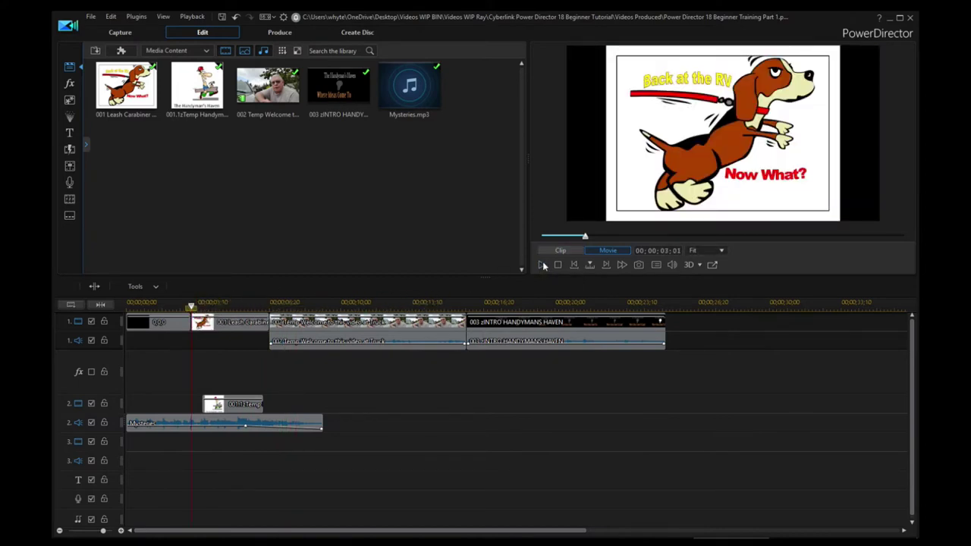
click(541, 265)
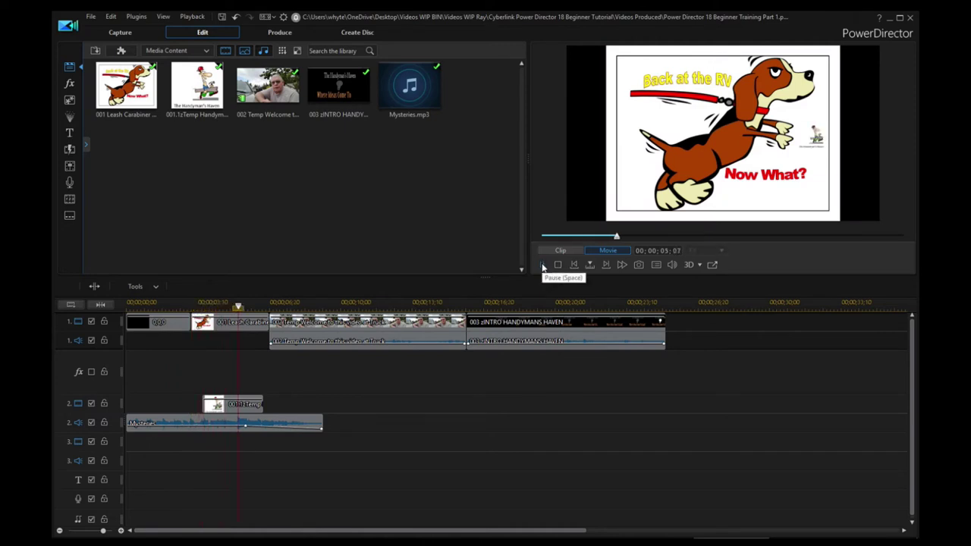
click(541, 265)
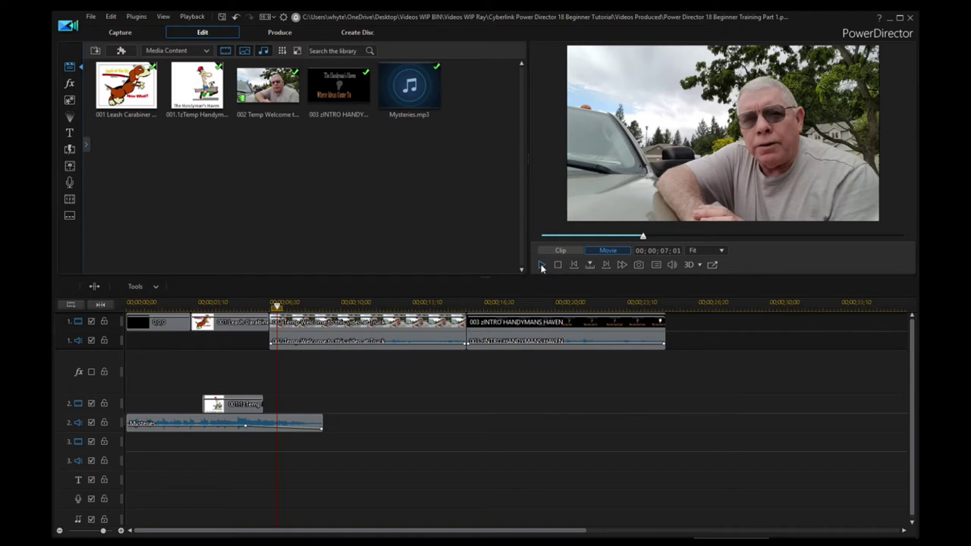
Place a second 001.1zTemp Handyman logo on video track 2 under the welcome clip and trim its start to 00;00;13;25, for a duration of 00;00;01;15
click(204, 96)
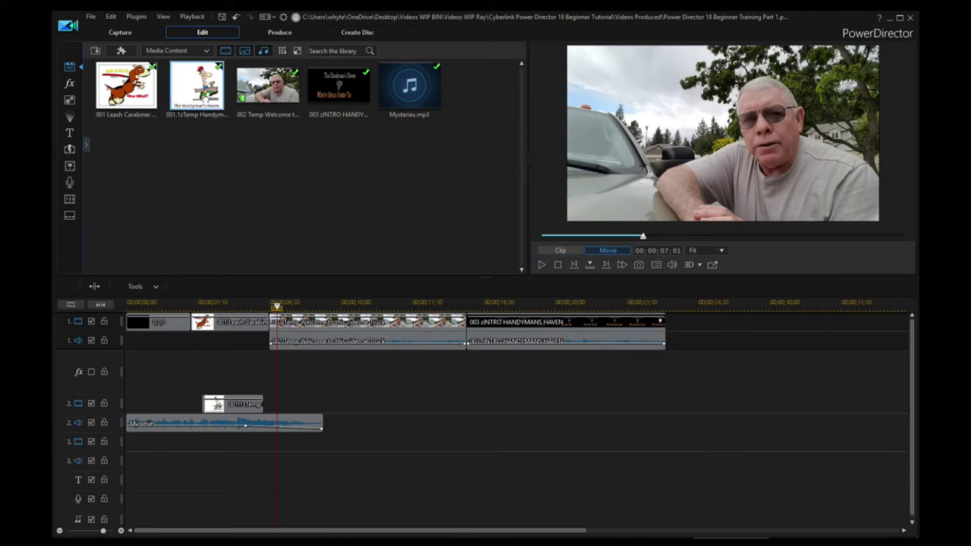
drag(203, 95, 297, 399)
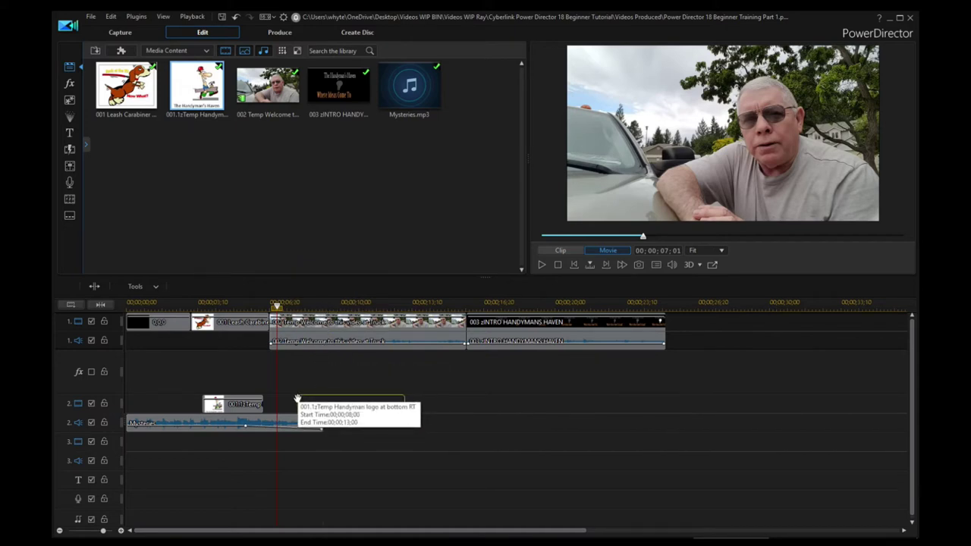
drag(297, 399, 346, 402)
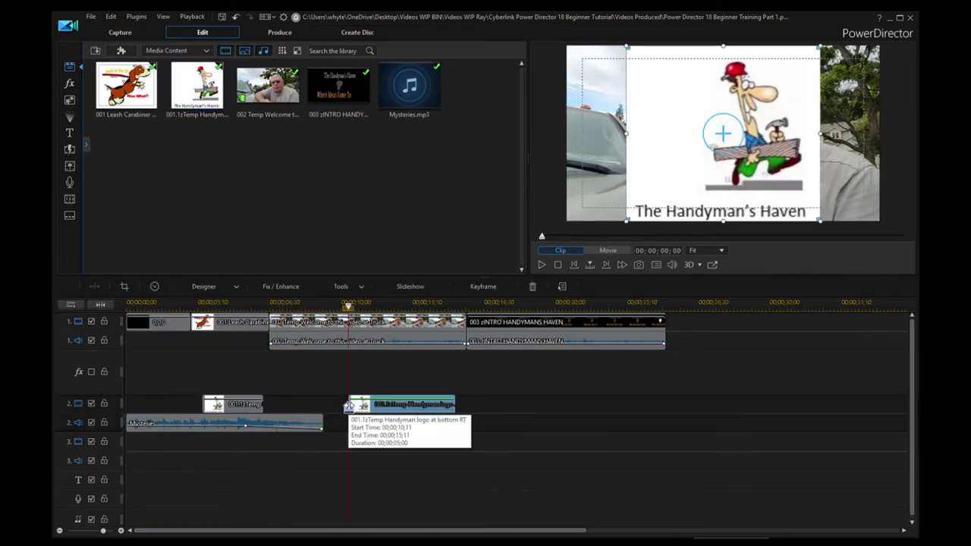
click(402, 404)
click(422, 405)
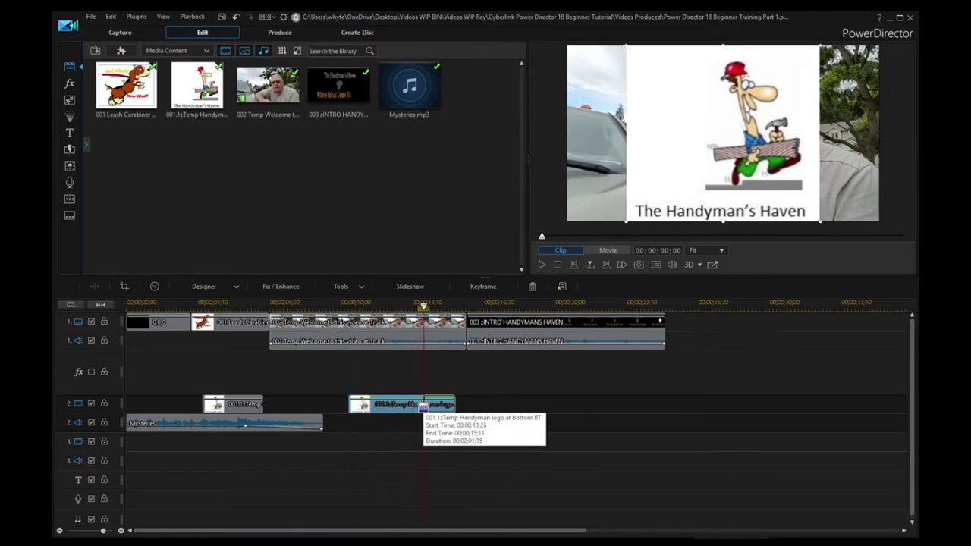
drag(422, 407, 423, 407)
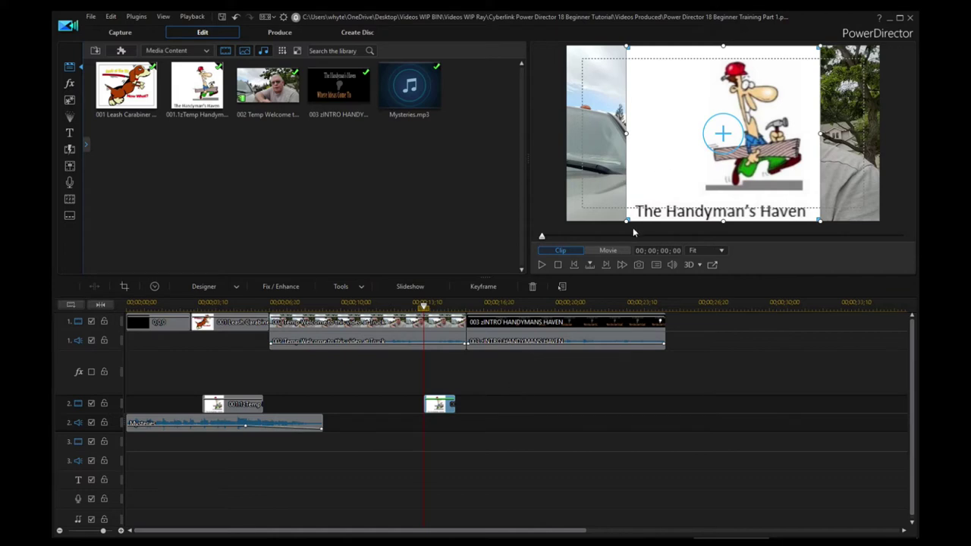
Shrink the second logo overlay to a small picture and align it with the safe-zone guides in the lower-right corner of the frame
drag(629, 223, 837, 179)
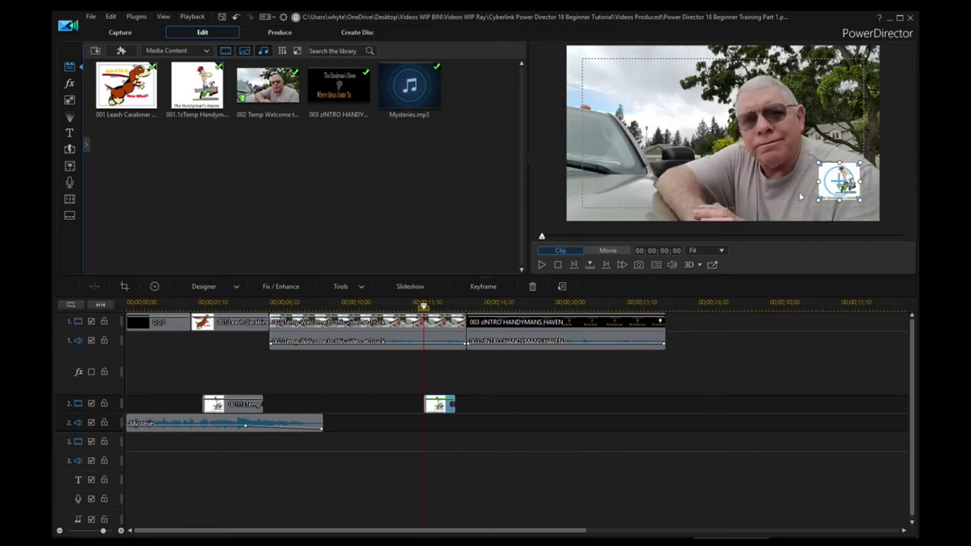
click(803, 196)
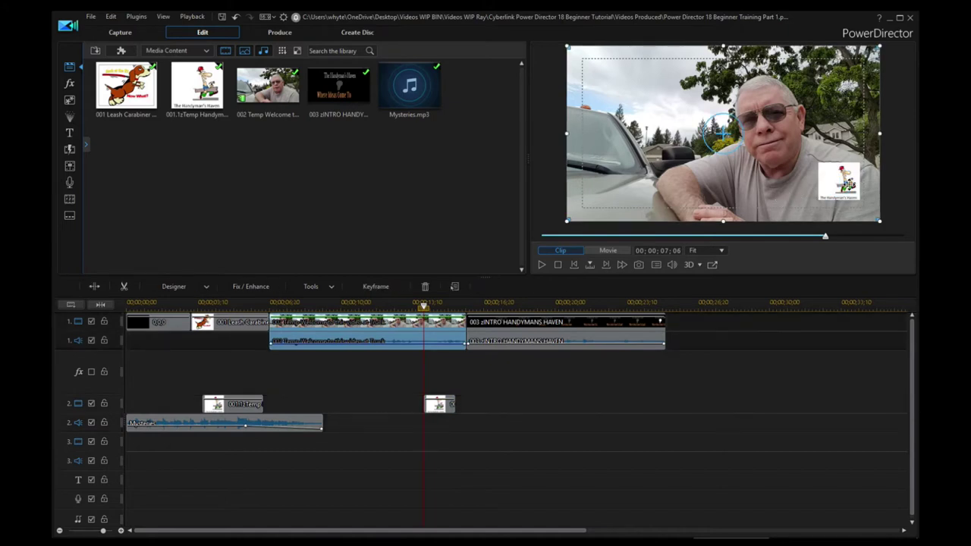
click(843, 185)
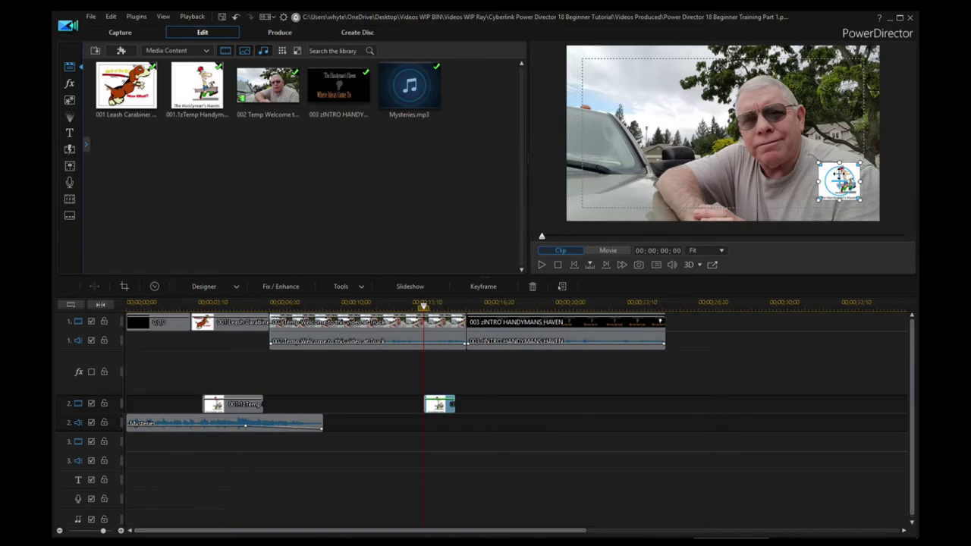
drag(839, 177, 855, 178)
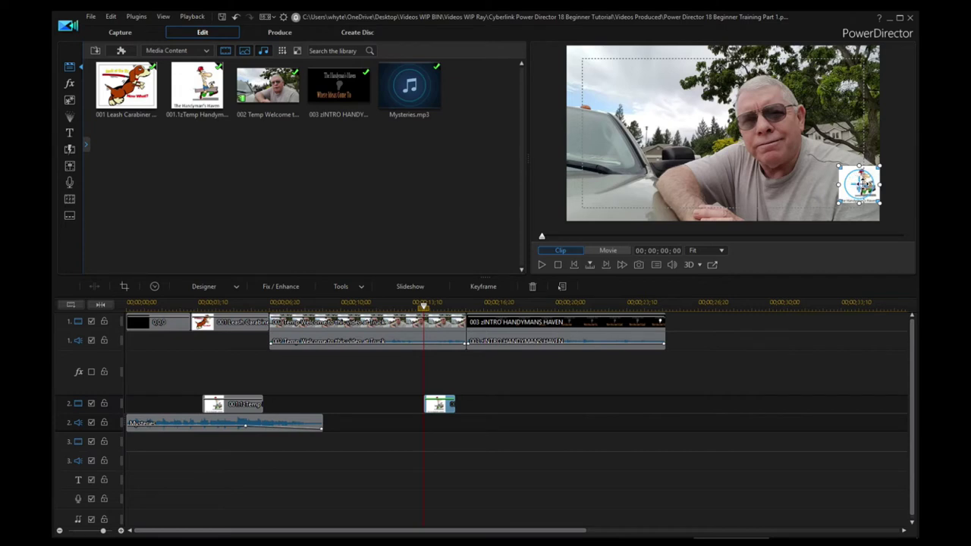
drag(860, 184, 844, 184)
mouse_move(843, 179)
mouse_down()
mouse_move(845, 186)
mouse_move(845, 179)
mouse_up()
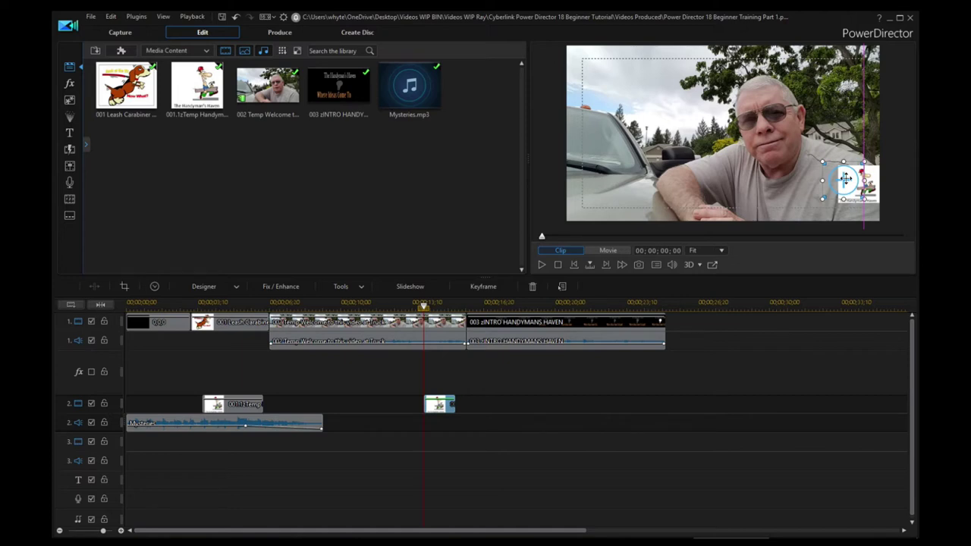
drag(845, 178, 844, 187)
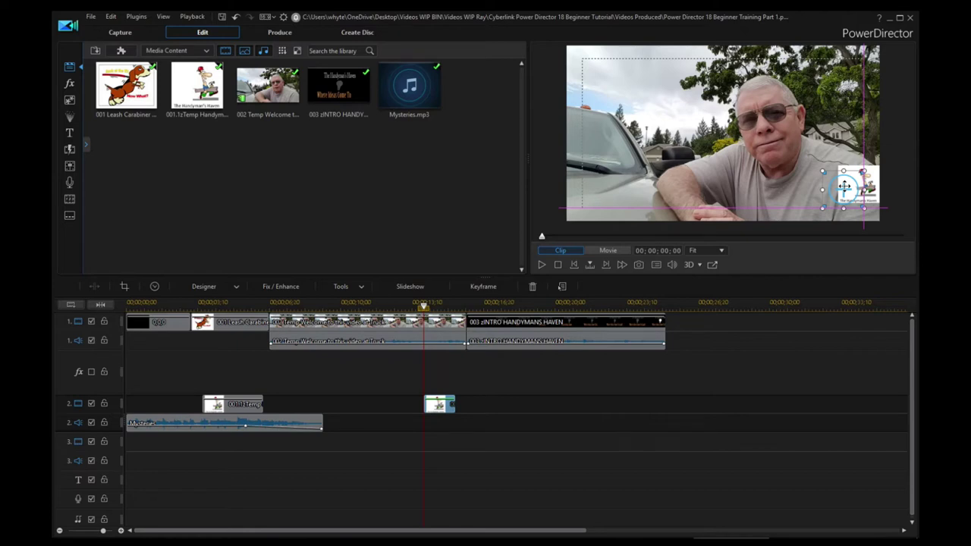
drag(844, 187, 844, 186)
click(796, 189)
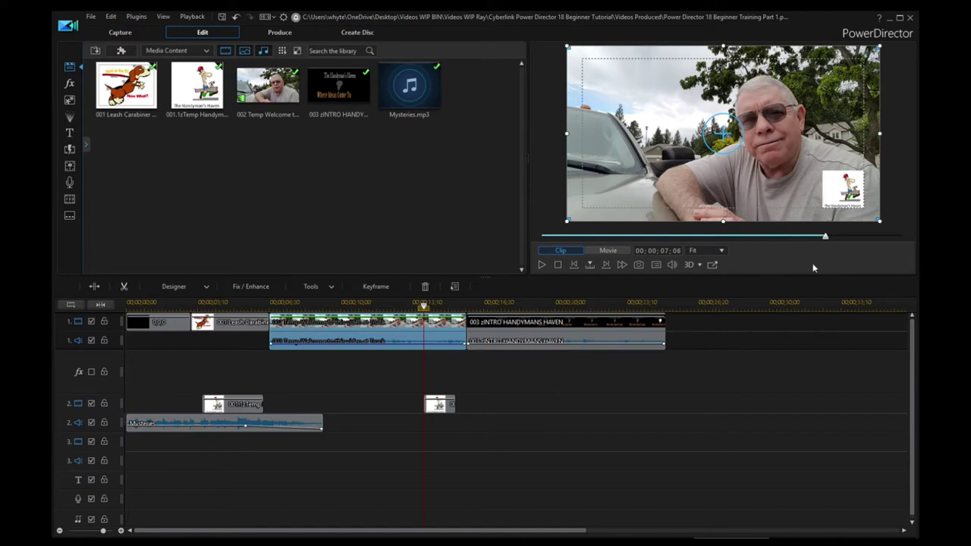
Shrink the second logo overlay further from its upper-left corner, keeping it in the corner of the safe-zone guides
click(838, 189)
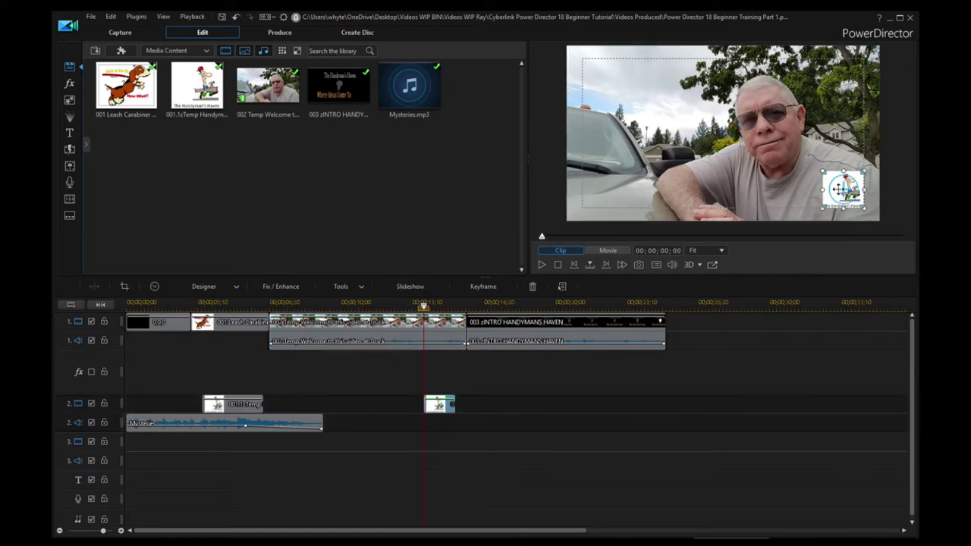
drag(819, 167, 836, 184)
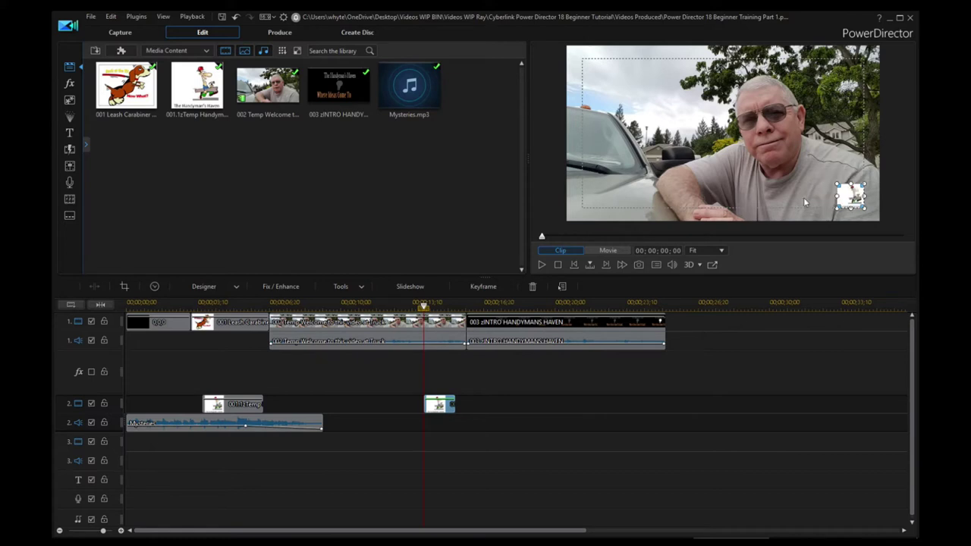
click(804, 198)
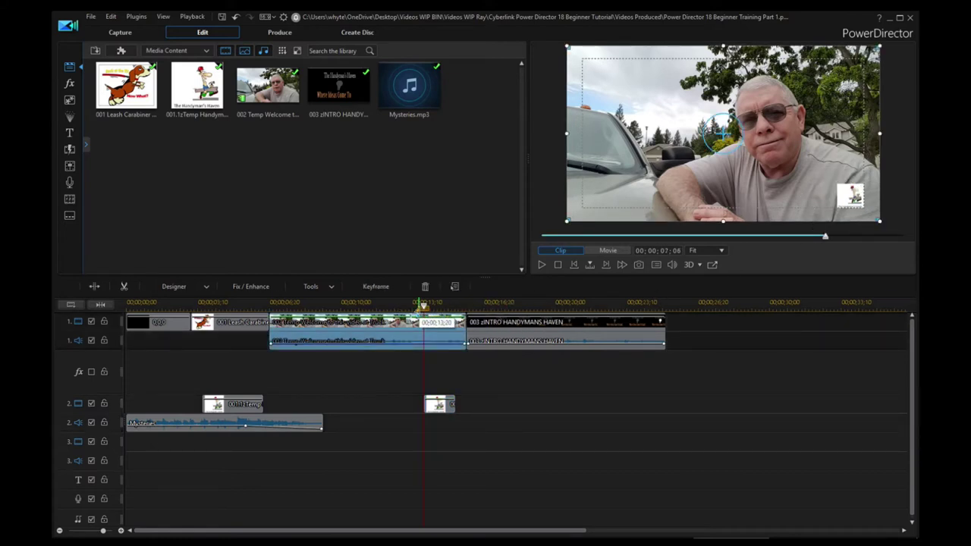
Play the movie from shortly before the second logo clip through to the end of the timeline
drag(423, 305, 383, 305)
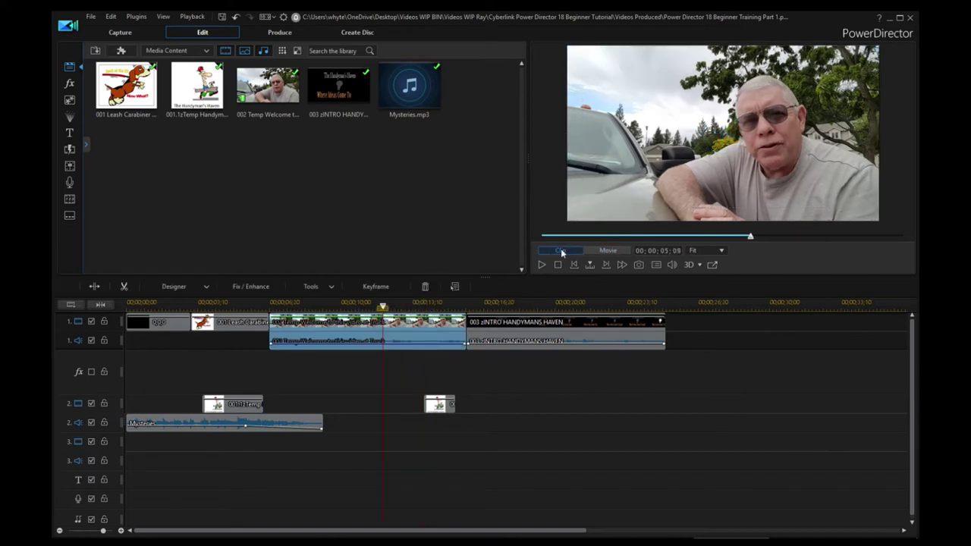
click(539, 265)
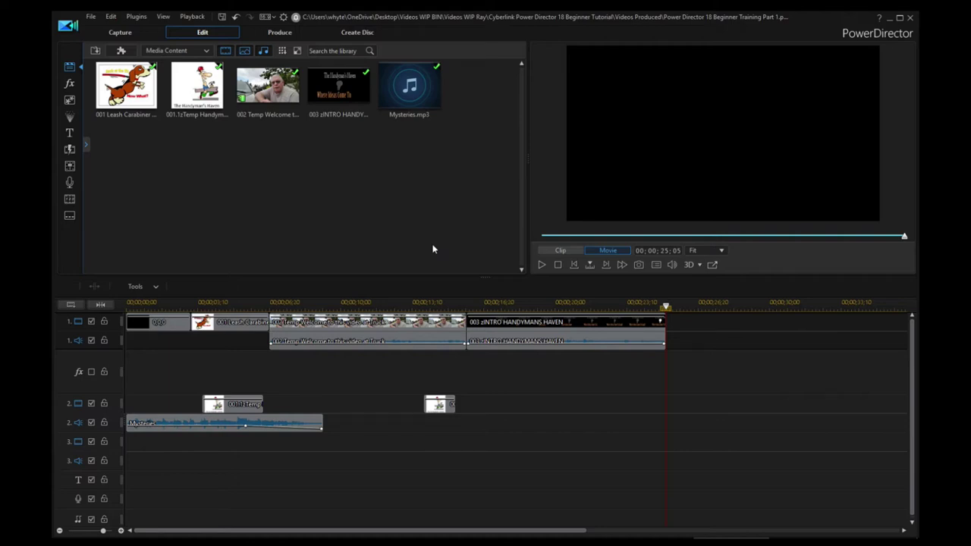
click(507, 404)
click(507, 404)
click(83, 410)
click(84, 409)
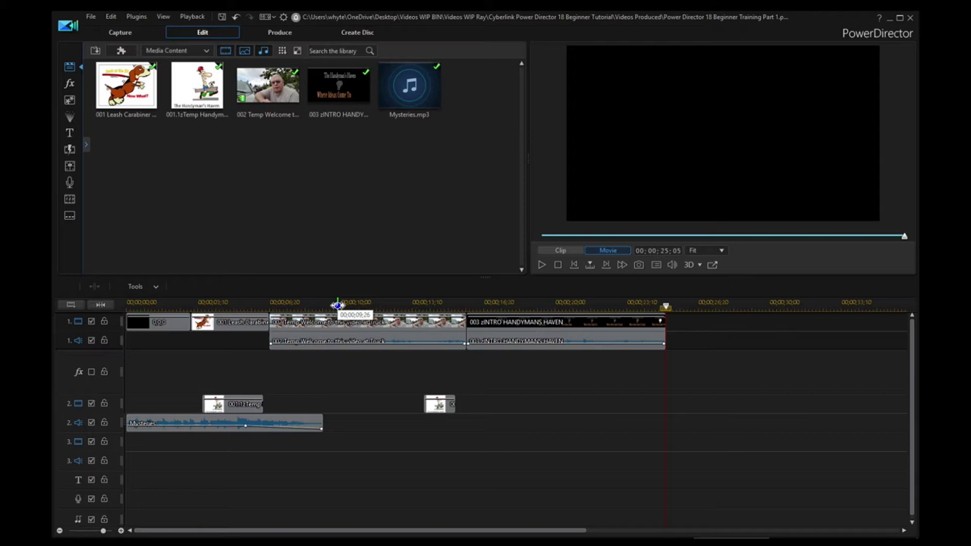
Add download.png to the media library and place it on video track 2 between the two logo clips, starting at 00;00;07;28
click(337, 305)
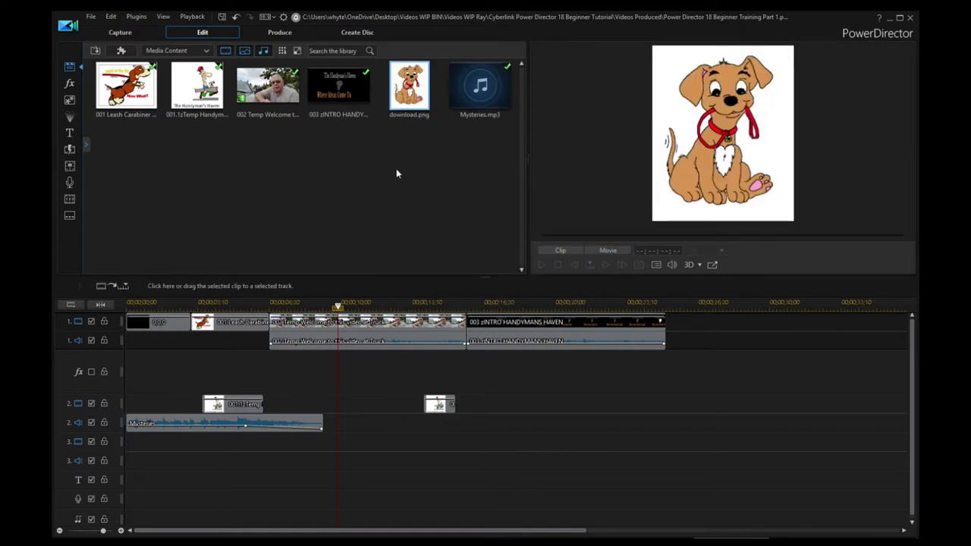
drag(414, 96, 296, 399)
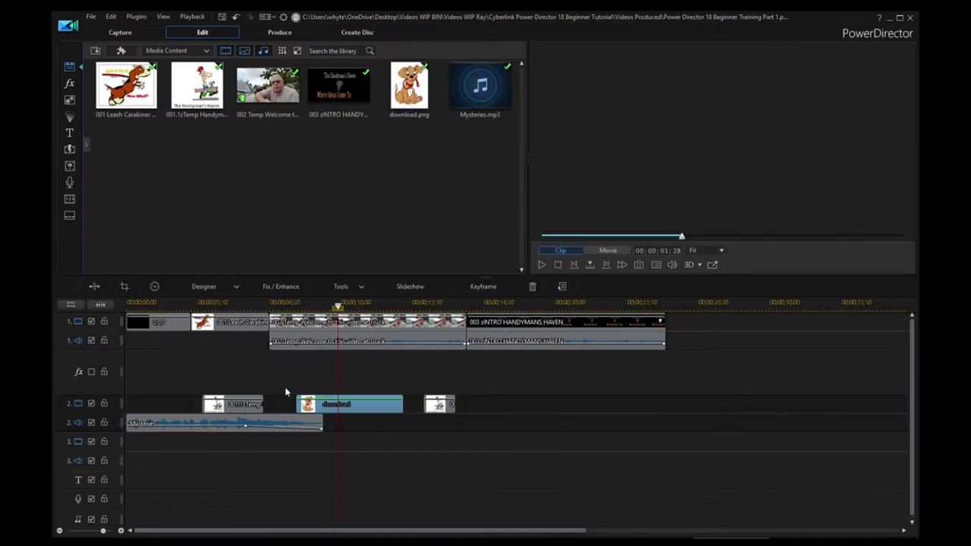
drag(298, 402, 332, 403)
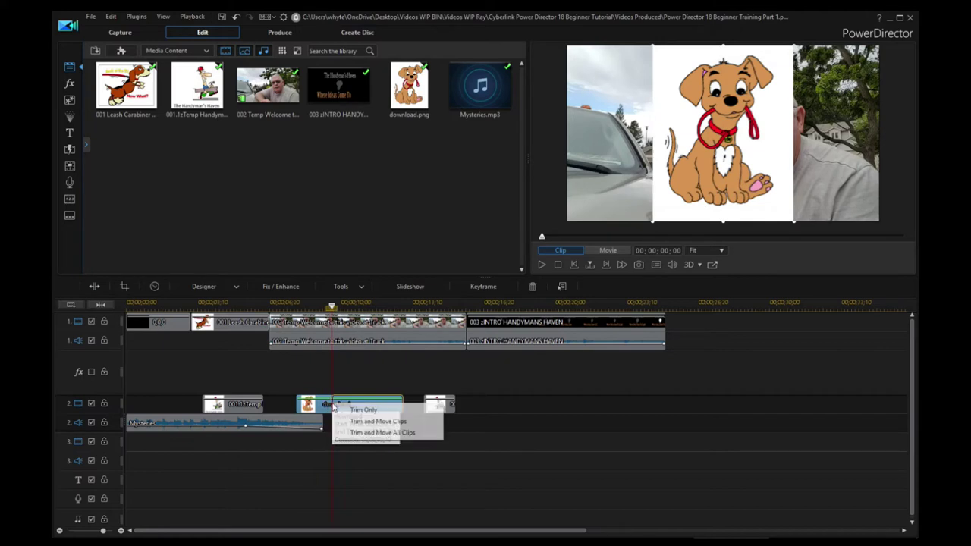
click(383, 409)
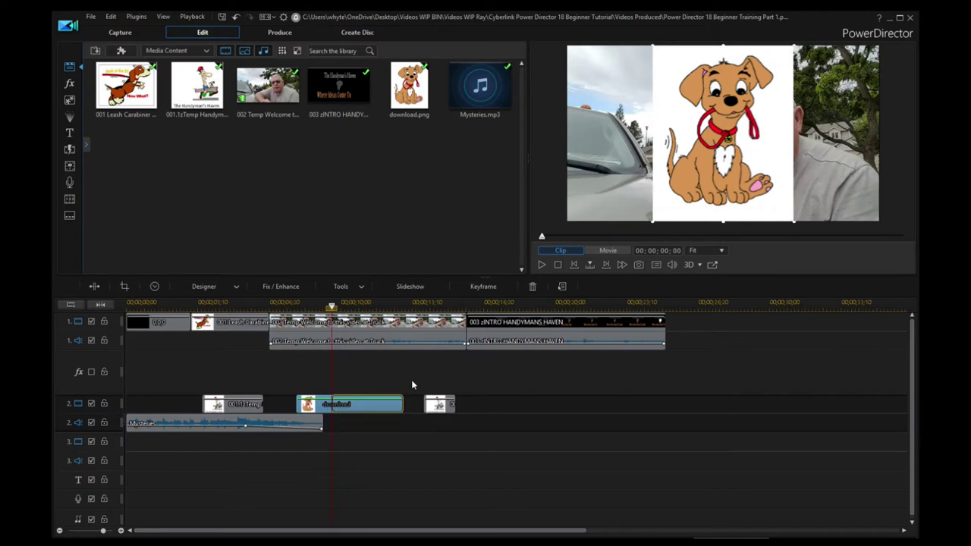
click(411, 381)
Try trimming the dog picture clip from its end to a duration of 00;00;02;29 with Trim Only, and undo the trim
drag(402, 407, 361, 412)
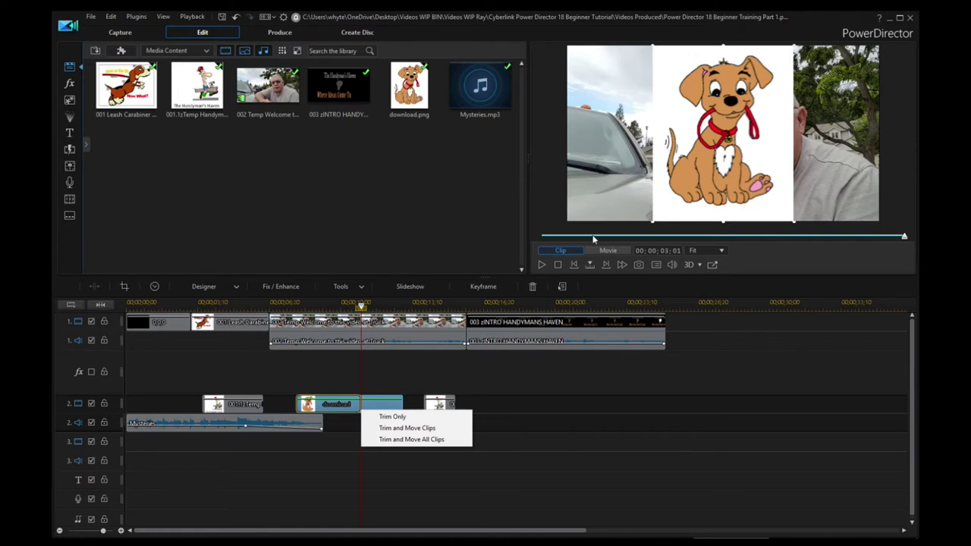
click(392, 417)
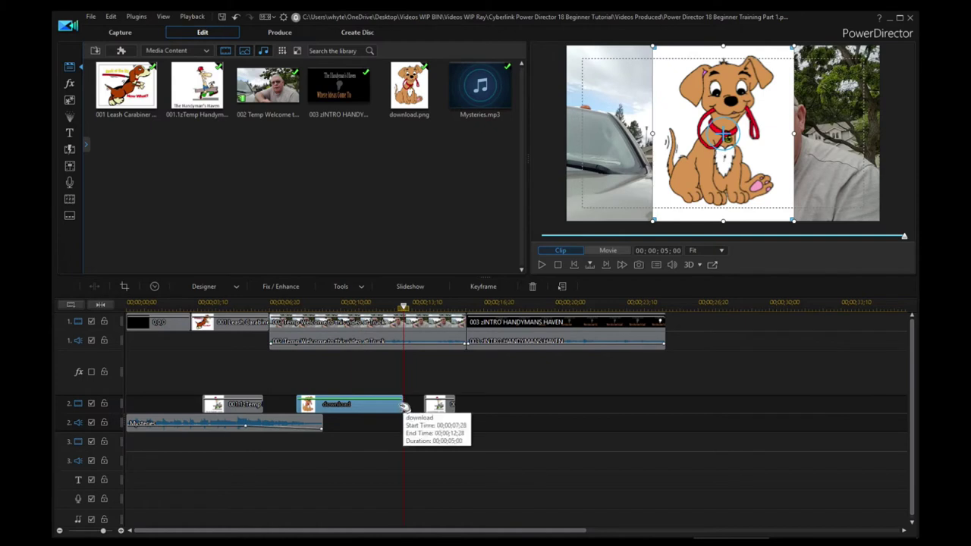
drag(405, 407, 361, 410)
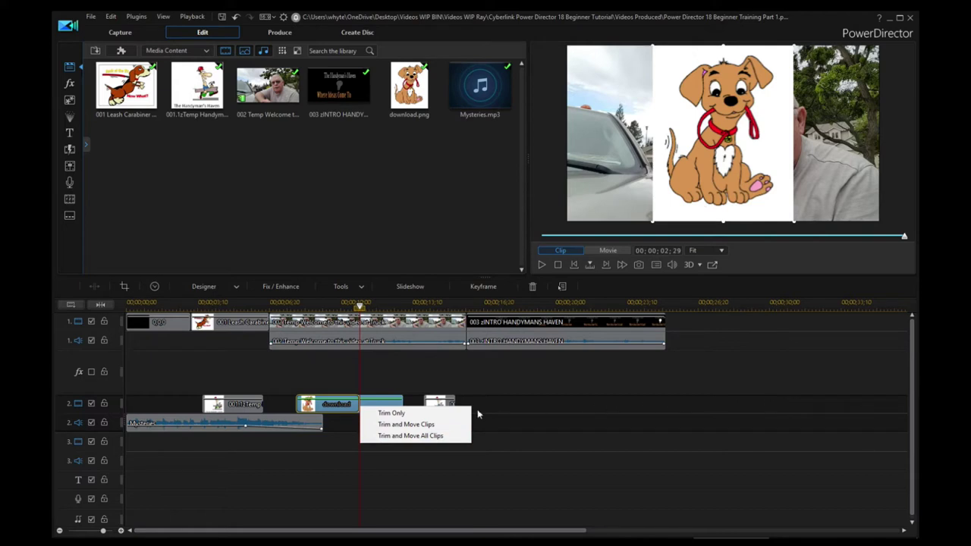
click(391, 413)
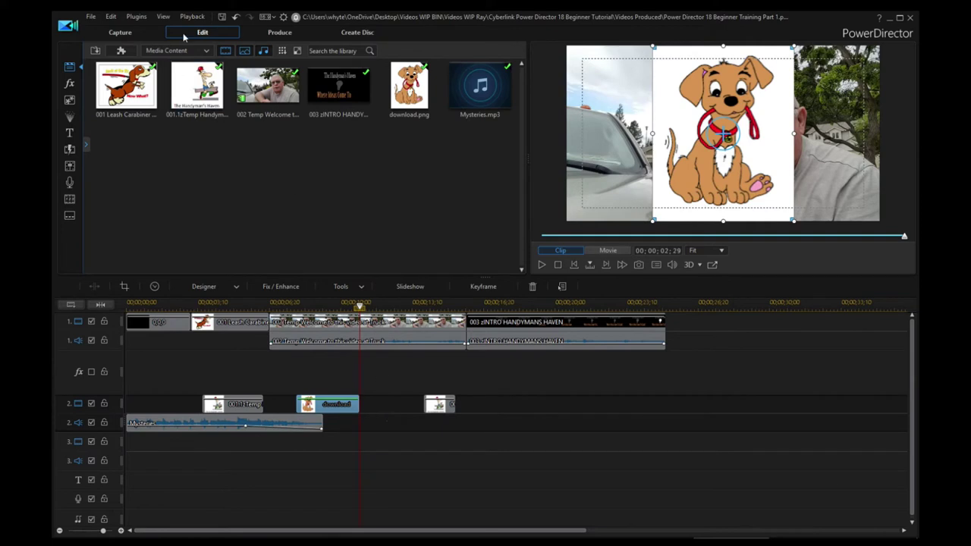
click(236, 17)
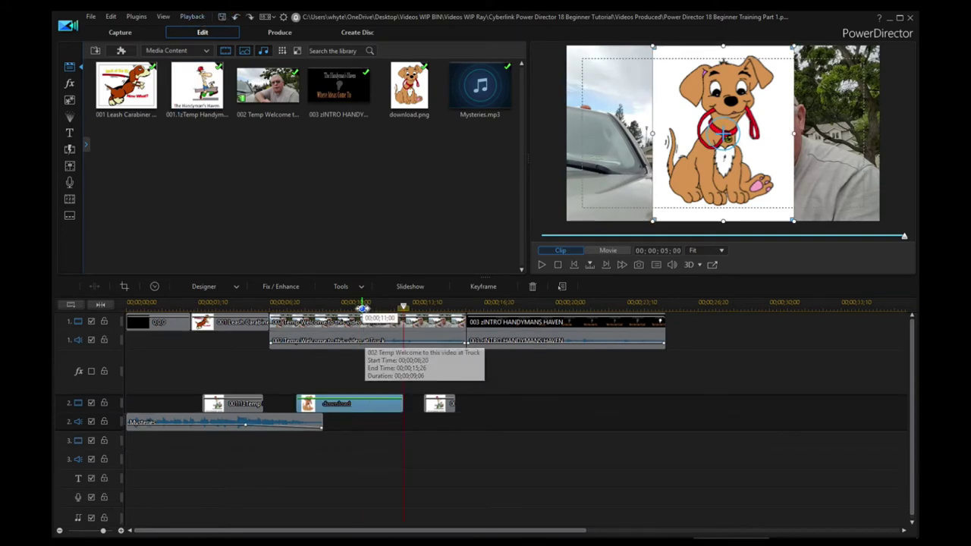
Split the dog picture clip on video track 2 at 00;00;02;26 into the clip and select its first part
click(355, 304)
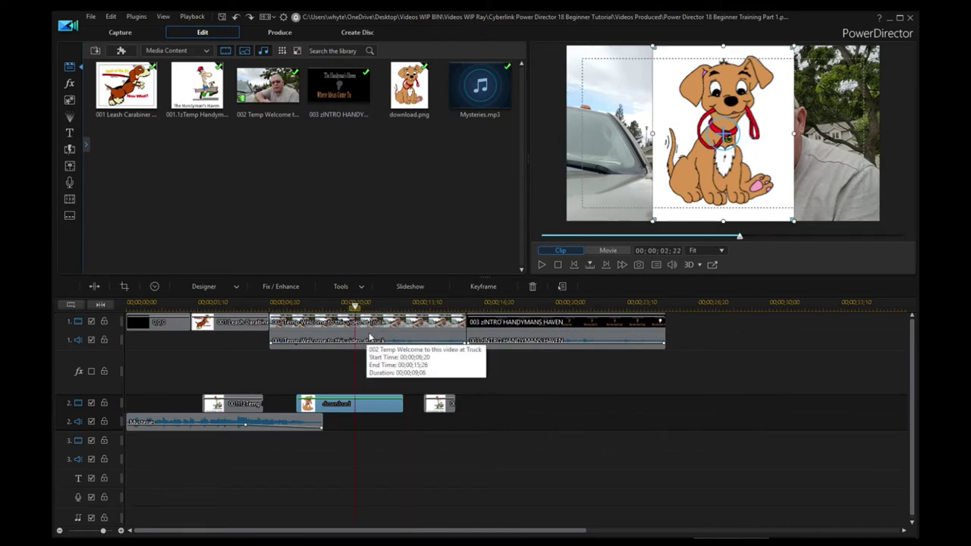
click(370, 336)
click(299, 421)
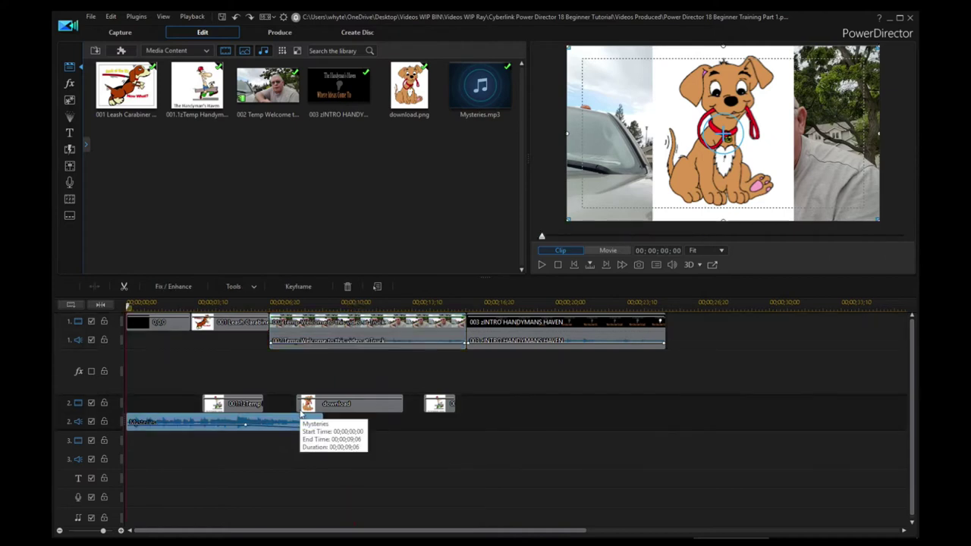
click(383, 345)
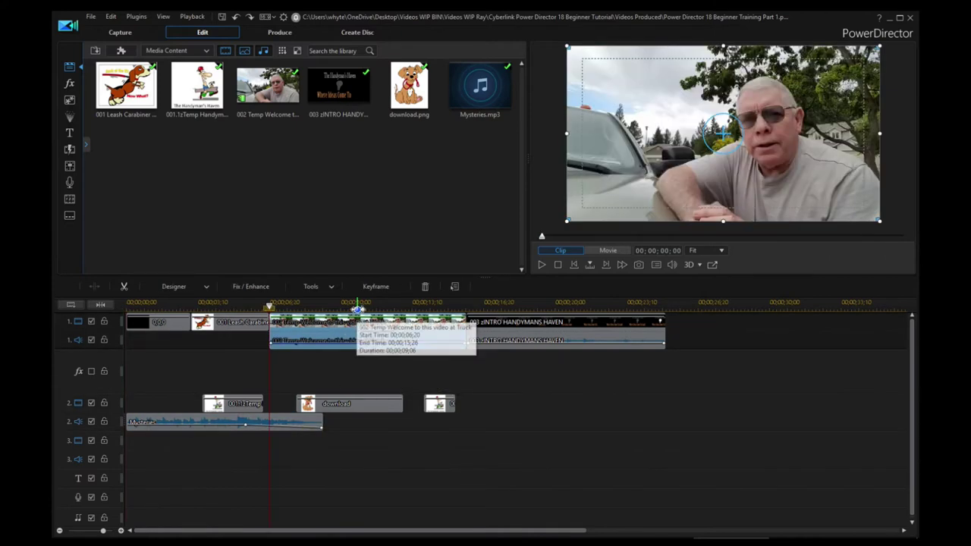
click(357, 306)
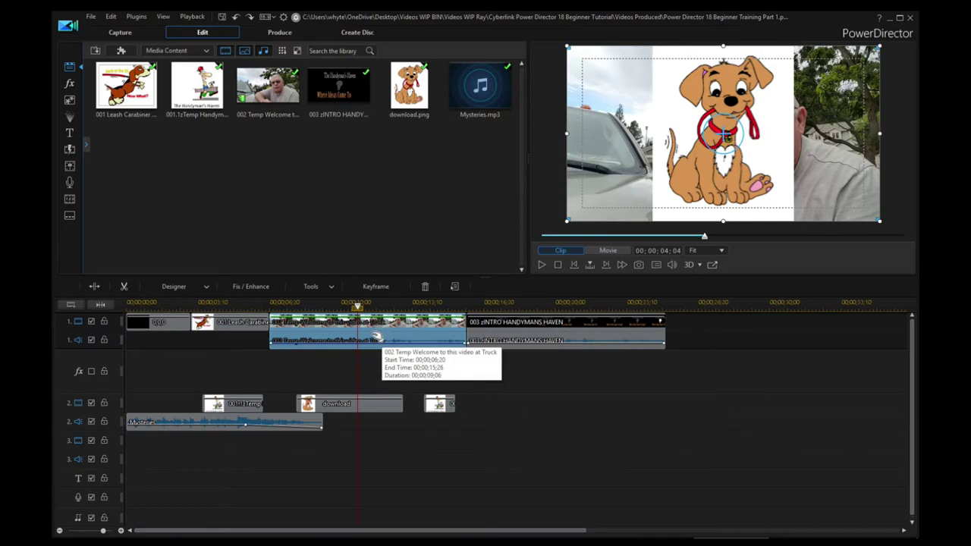
click(367, 404)
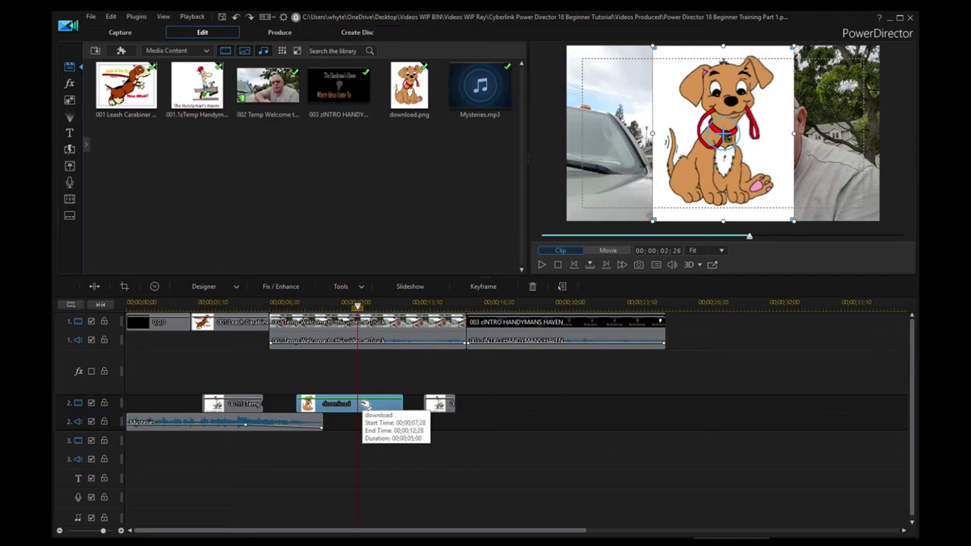
click(95, 288)
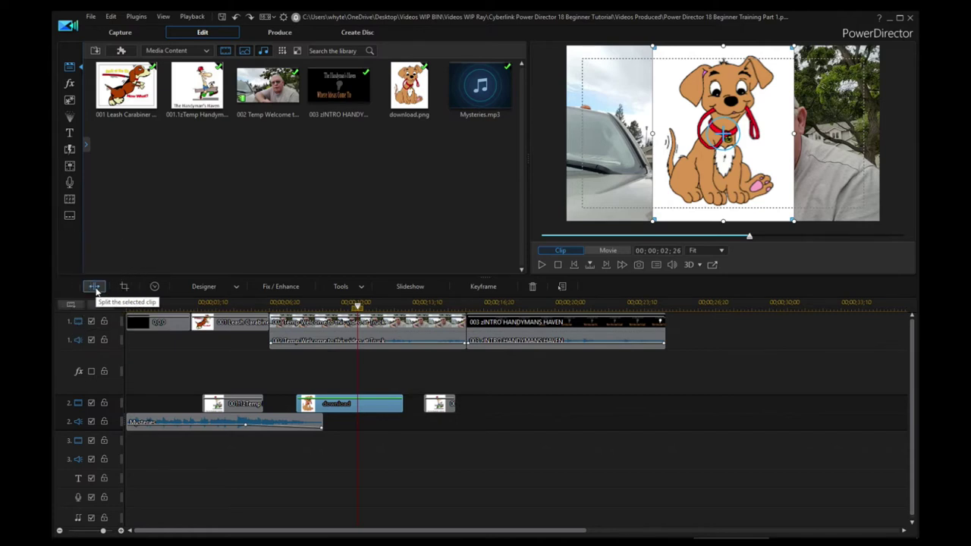
click(95, 287)
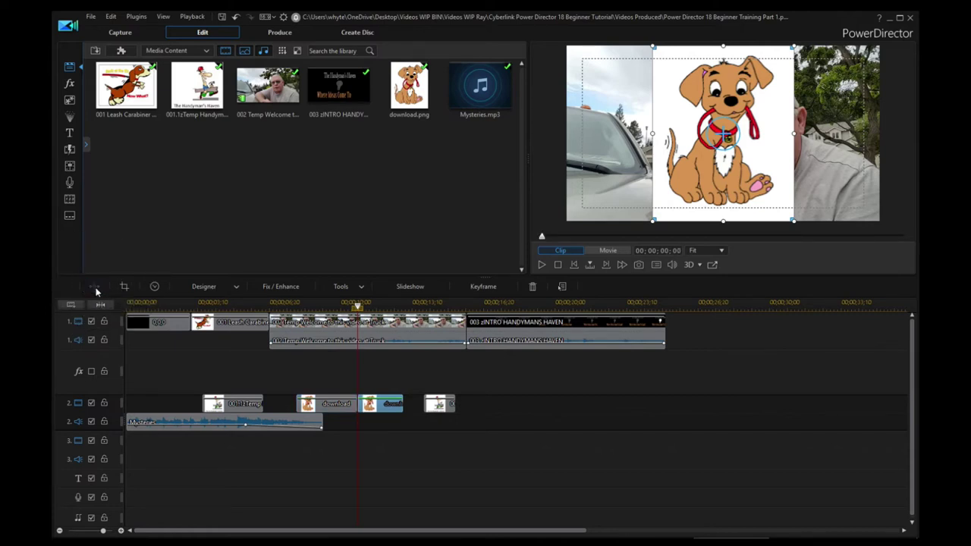
click(322, 406)
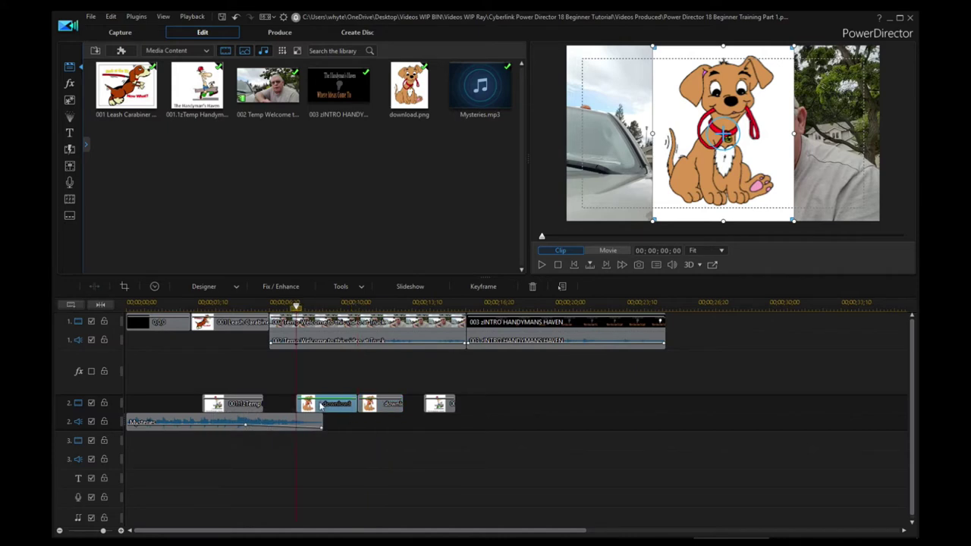
Remove the second part of the split dog picture clip from video track 2, using Remove and Leave Gap
click(385, 410)
click(326, 406)
click(379, 406)
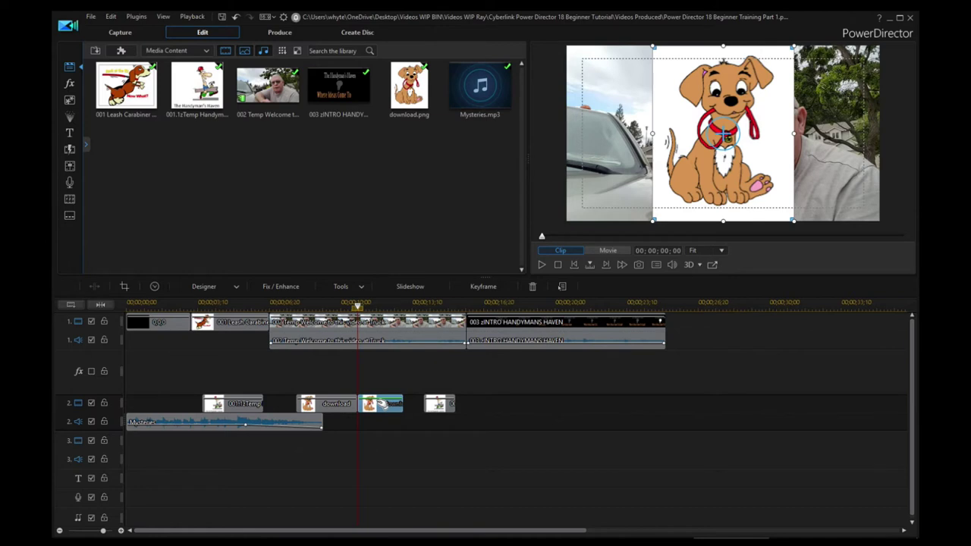
right_click(381, 403)
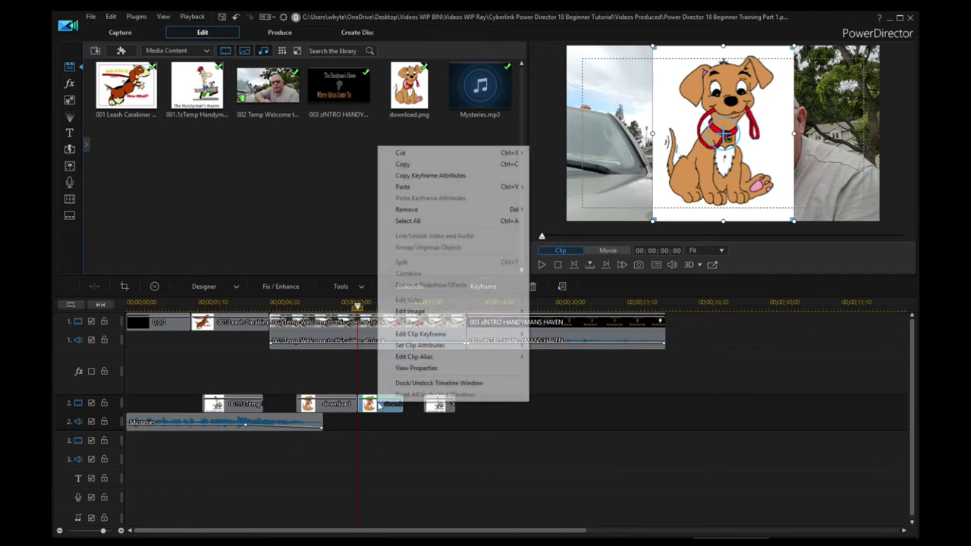
mouse_move(407, 212)
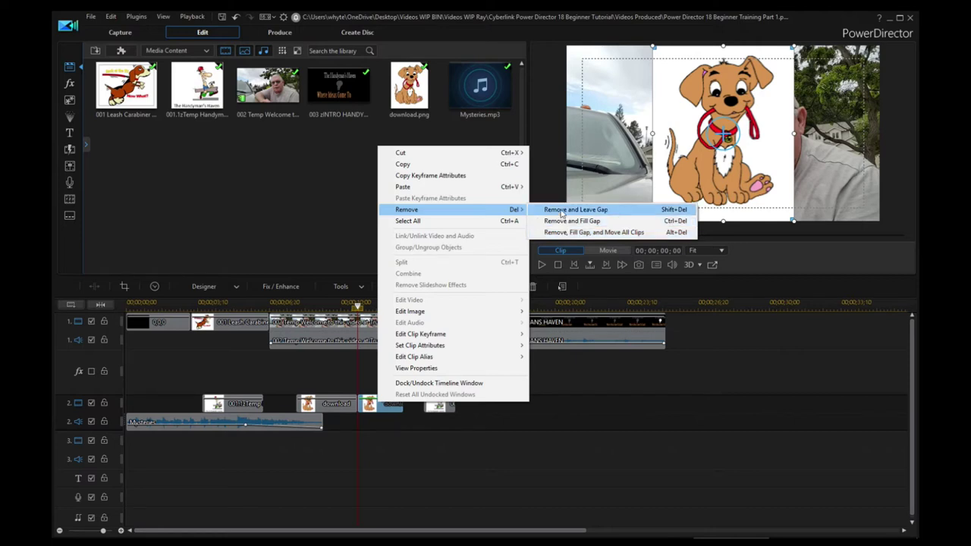
click(561, 214)
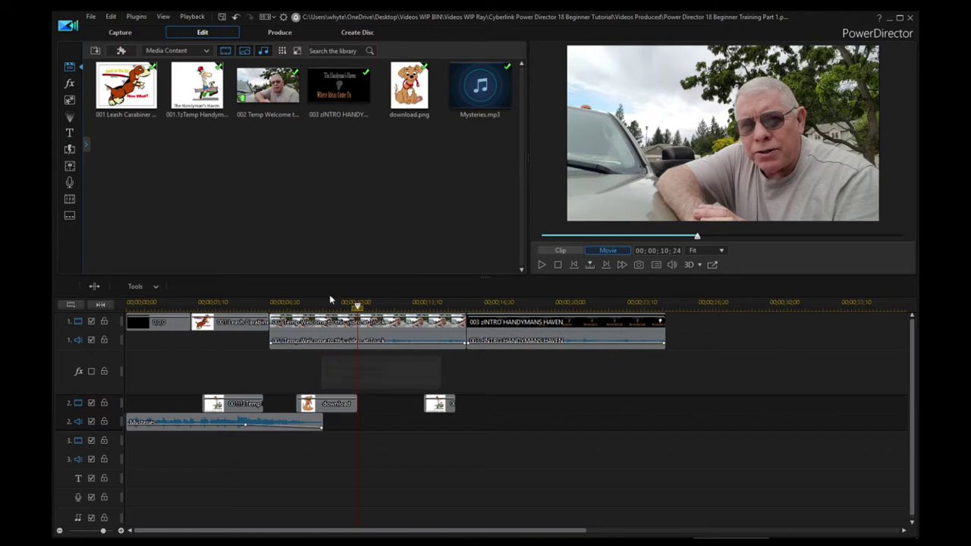
Shrink the remaining dog picture to less than half its size and move it to the upper-left area of the video frame
click(323, 404)
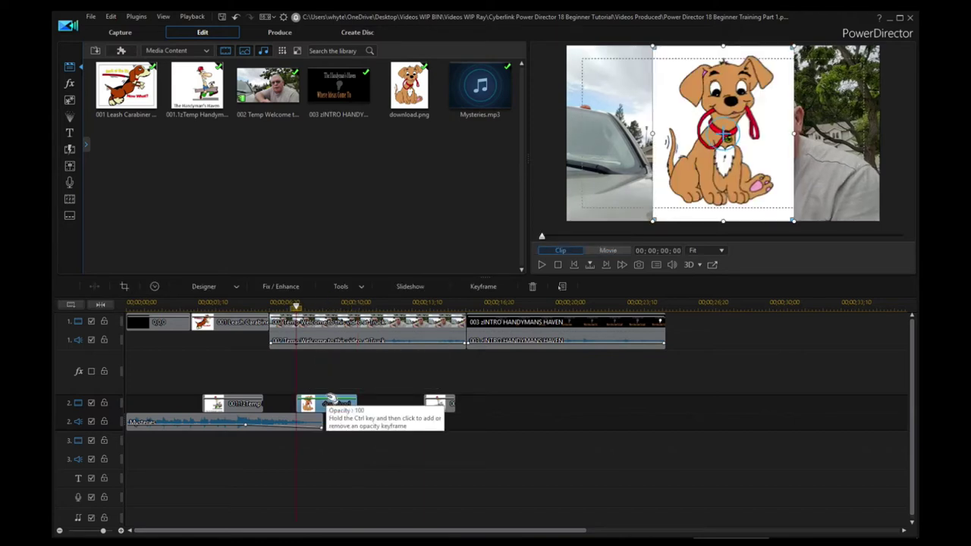
drag(653, 222, 737, 115)
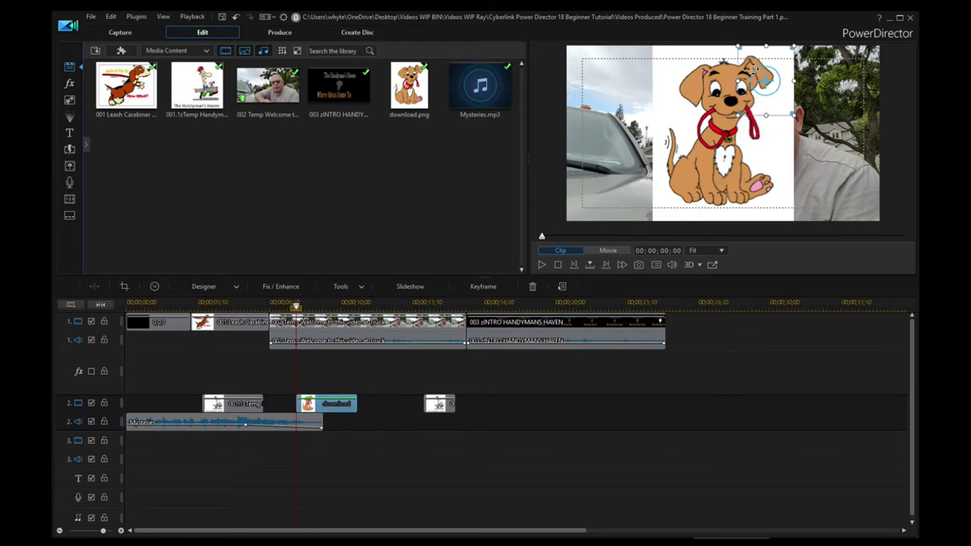
drag(766, 84, 624, 98)
click(620, 145)
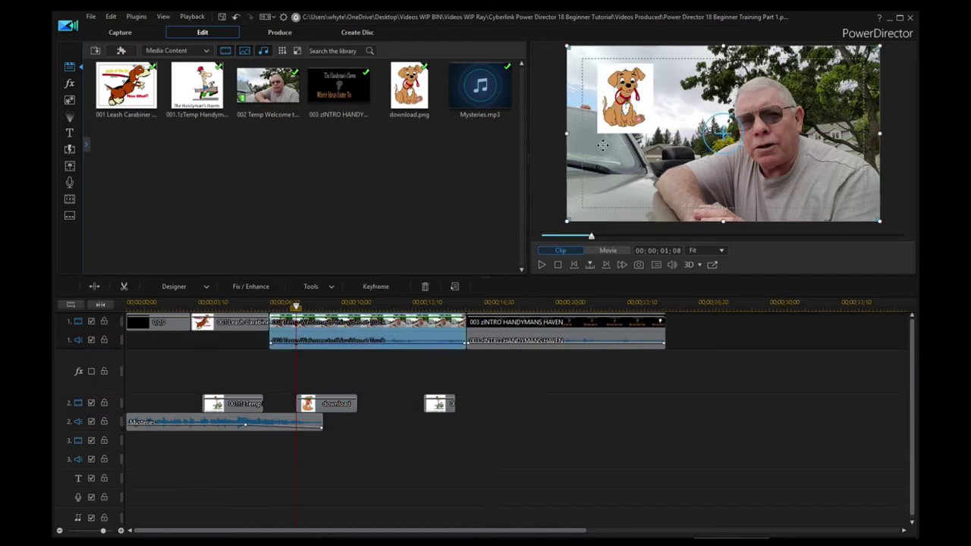
Play the movie from just after the start of the truck clip into the HANDYMANS HAVEN intro and stop playback
drag(296, 306, 273, 306)
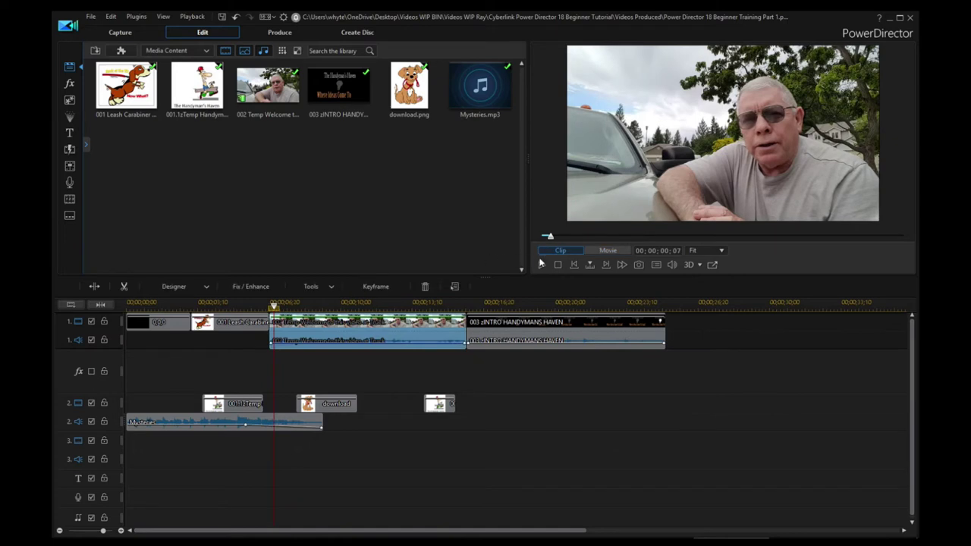
click(542, 264)
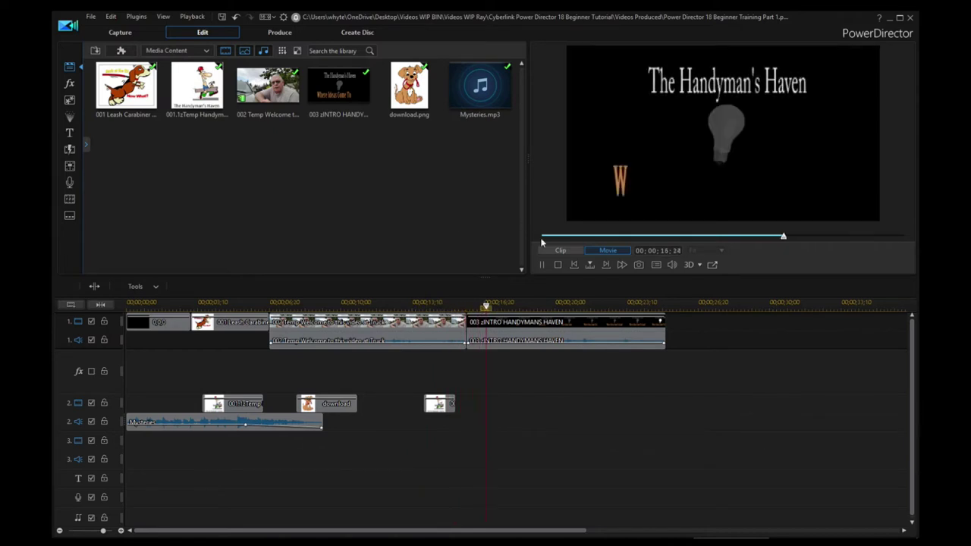
click(557, 265)
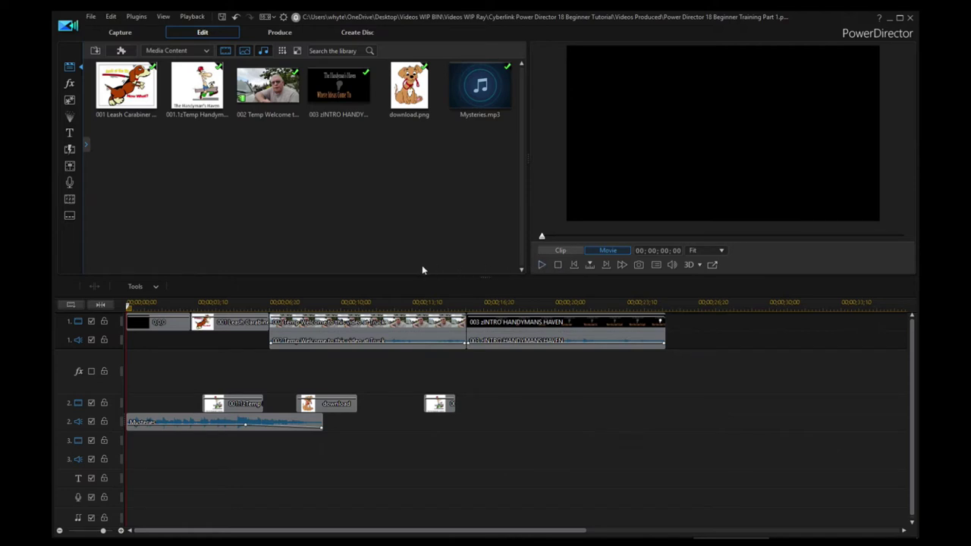
click(560, 267)
click(561, 268)
Scrub the timeline from the start past the dog picture to check its placement over the truck video
drag(128, 306, 333, 310)
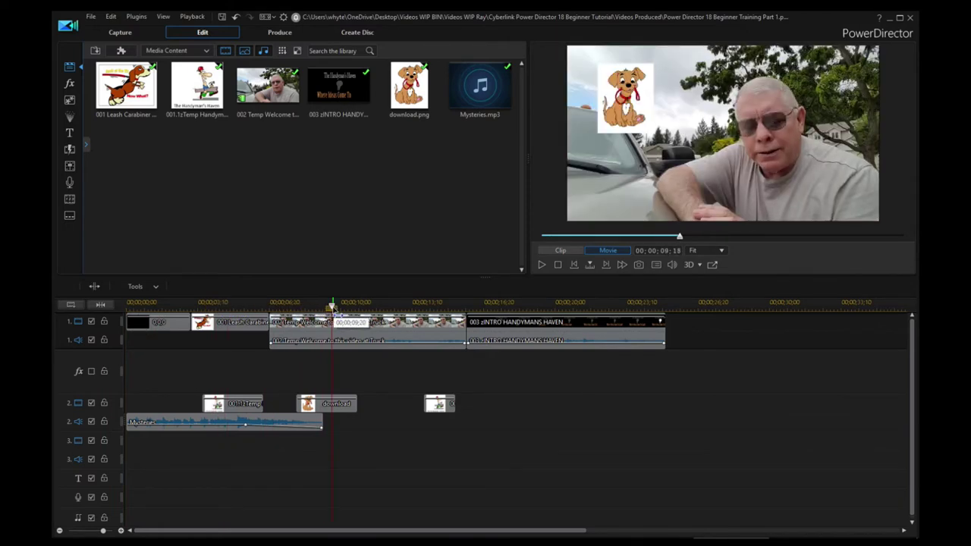
click(337, 405)
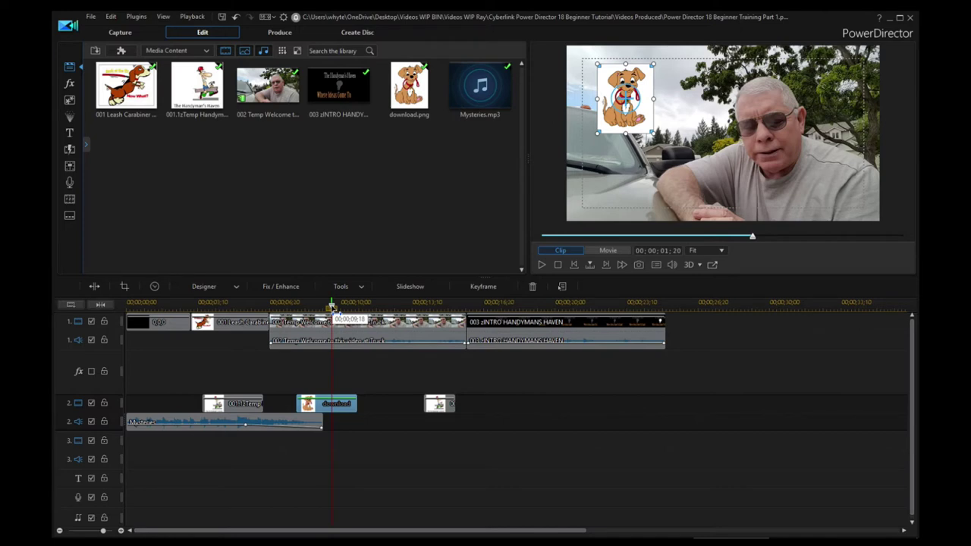
drag(331, 307, 426, 307)
click(369, 326)
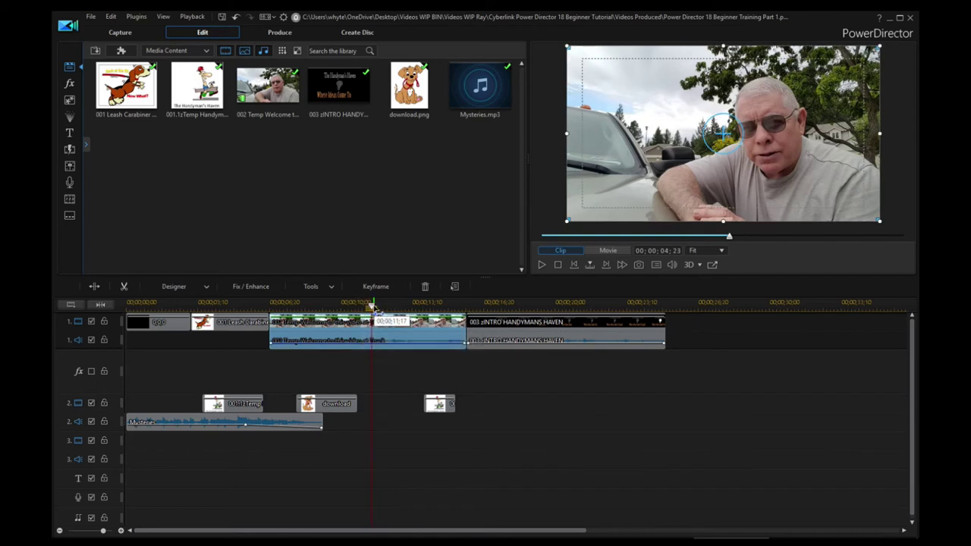
Bring the playhead to the end of the HANDYMANS HAVEN clip at 00;00;25;05 by playing its final seconds
drag(372, 307, 480, 307)
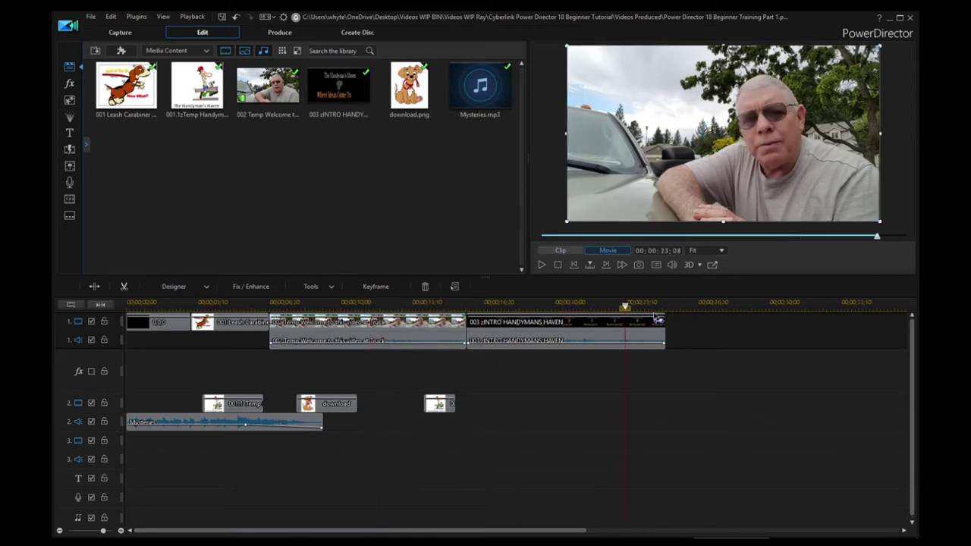
click(659, 308)
click(641, 330)
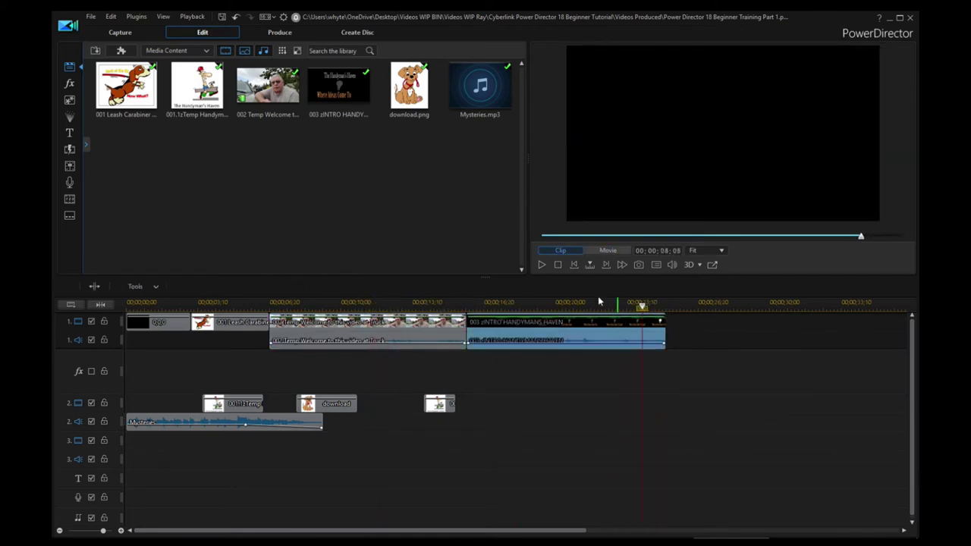
click(541, 265)
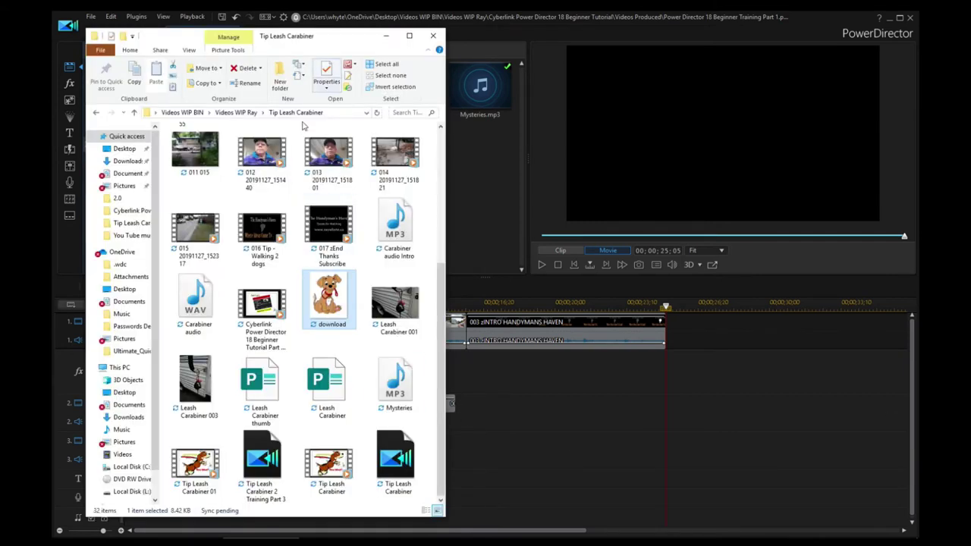
Try to place the Carabiner audio WAV file from the Tip Leash Carabiner folder directly on the voice track after the last clip
drag(441, 341, 451, 213)
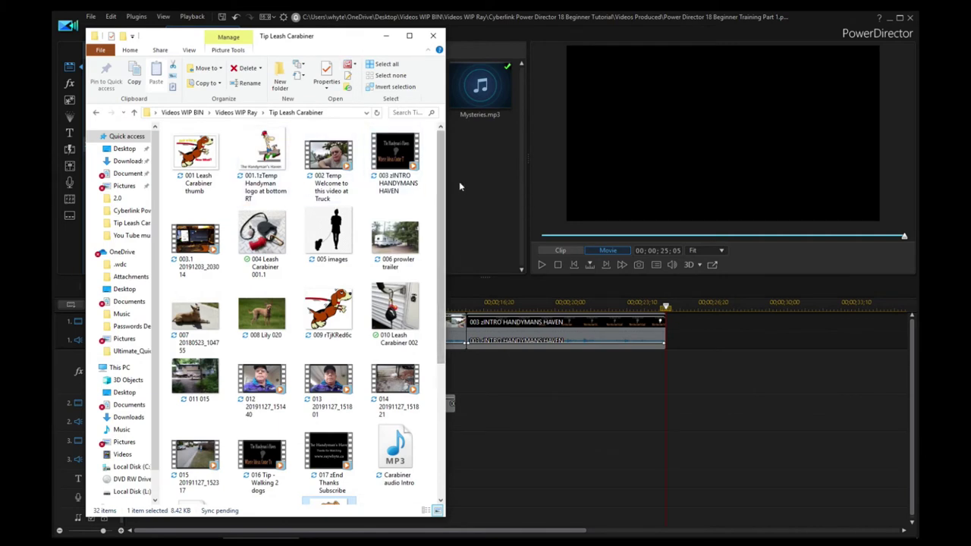
drag(442, 164, 448, 318)
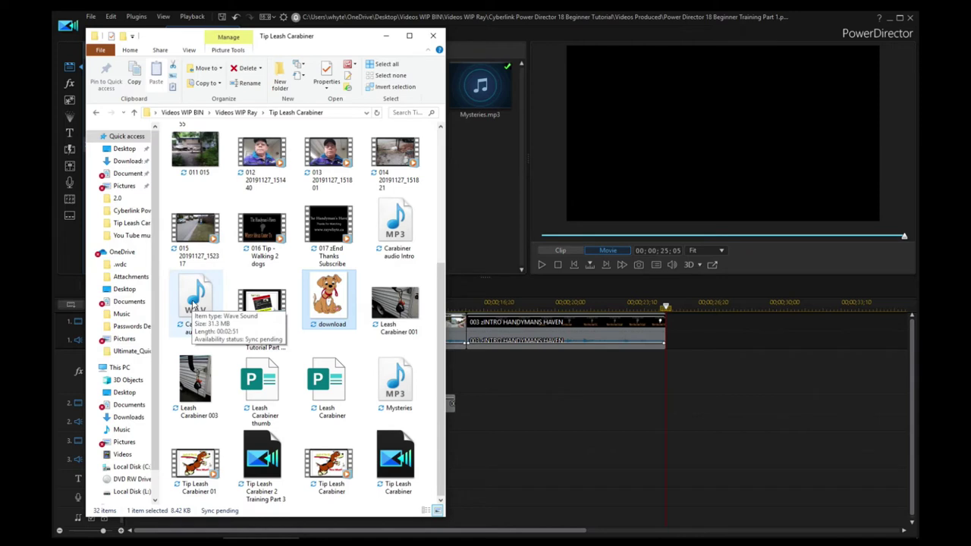
click(195, 296)
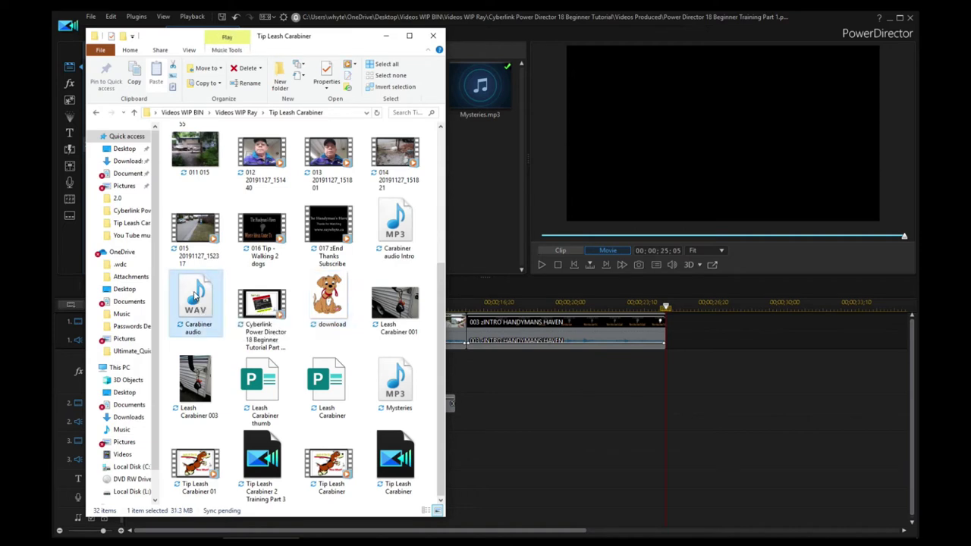
drag(195, 295, 667, 503)
click(673, 503)
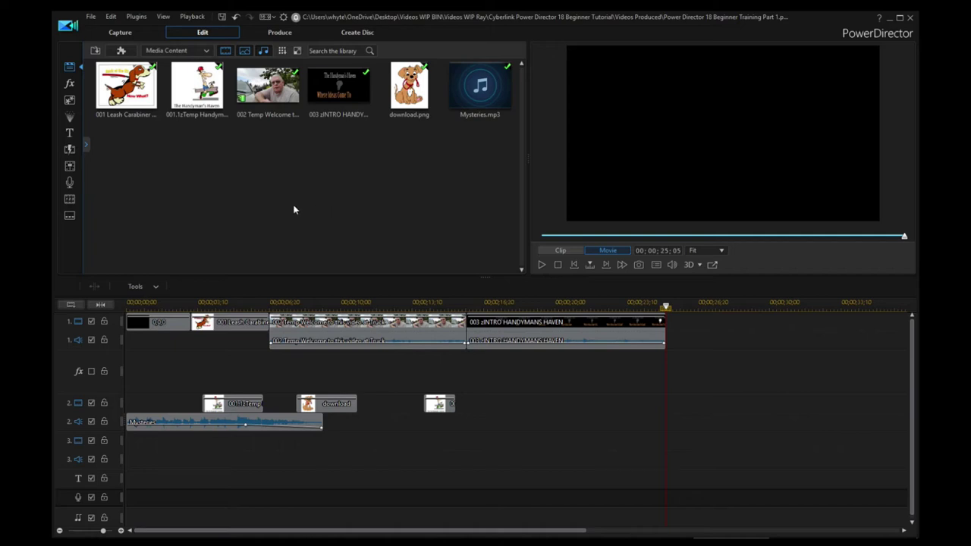
Import Carabiner audio.wav from the Tip Leash Carabiner folder into the media library and add it to the voice track at 00;00;25;05
mouse_move(232, 541)
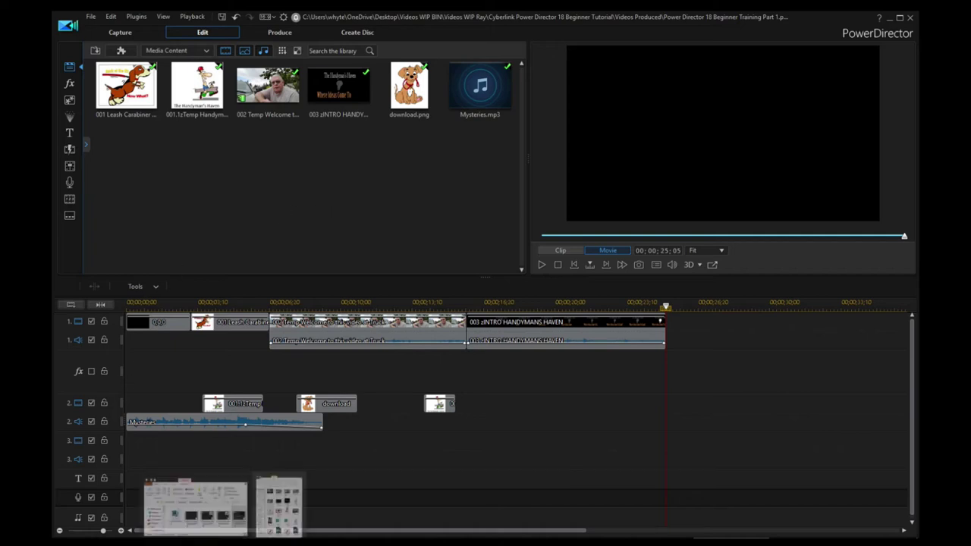
click(197, 506)
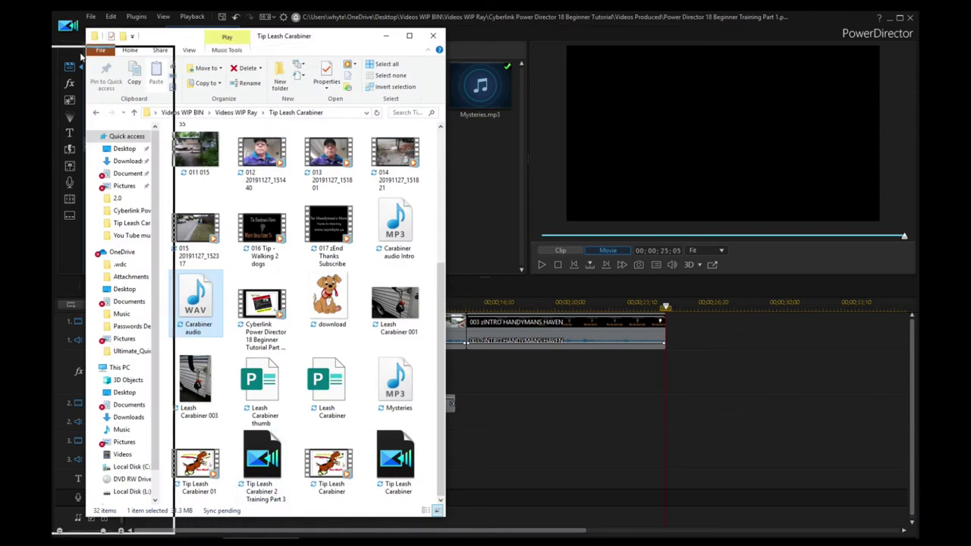
key(alt+F4)
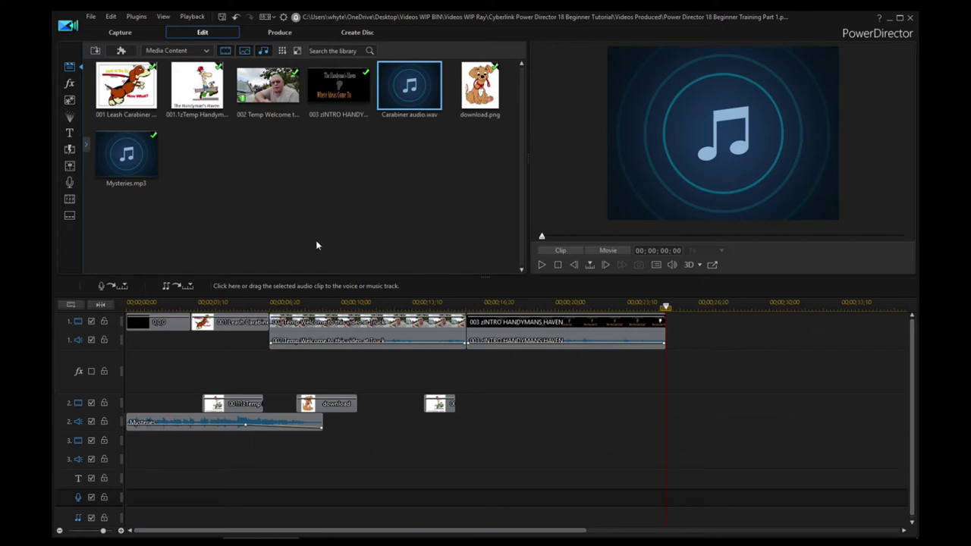
right_click(414, 92)
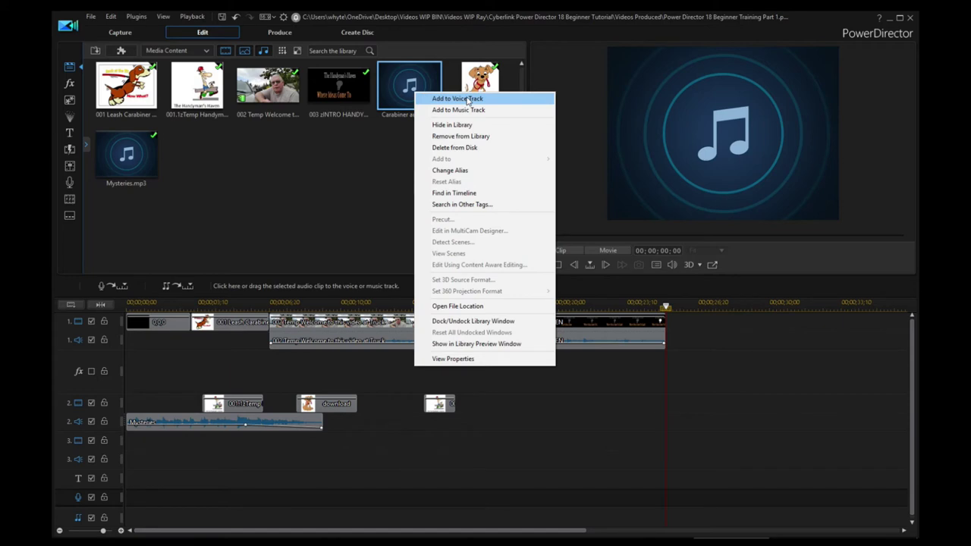
click(468, 99)
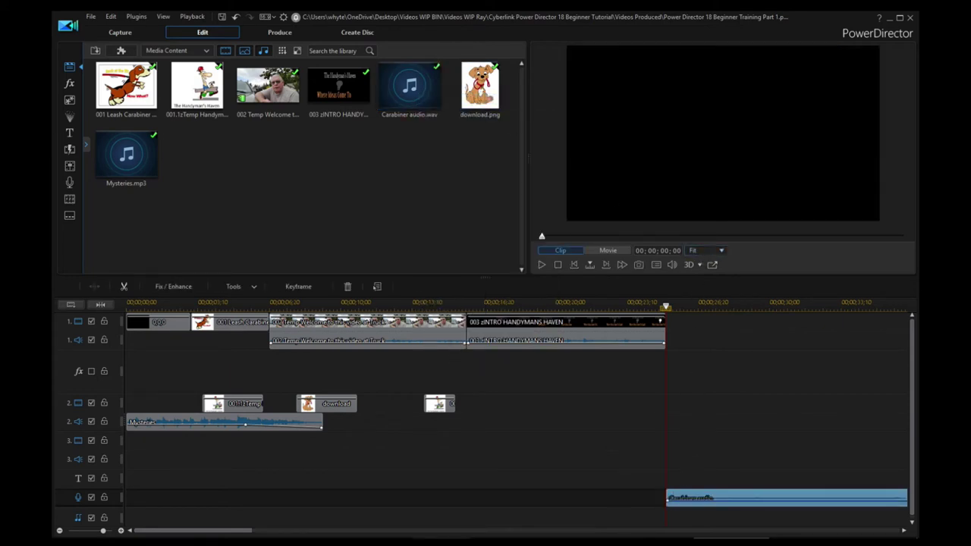
Play the opening of the Carabiner audio clip repeatedly from its beginning to locate where the unwanted lead-in ends
drag(240, 533, 310, 533)
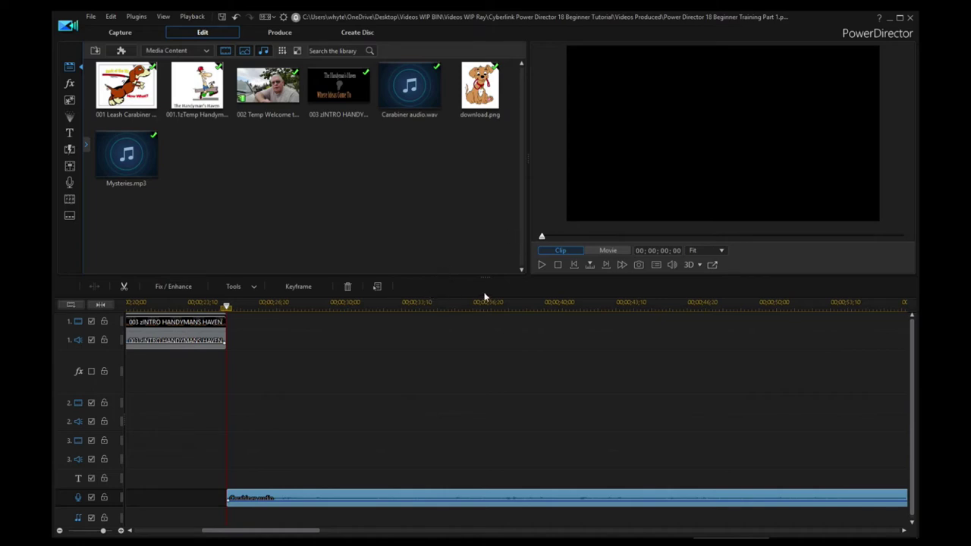
click(543, 265)
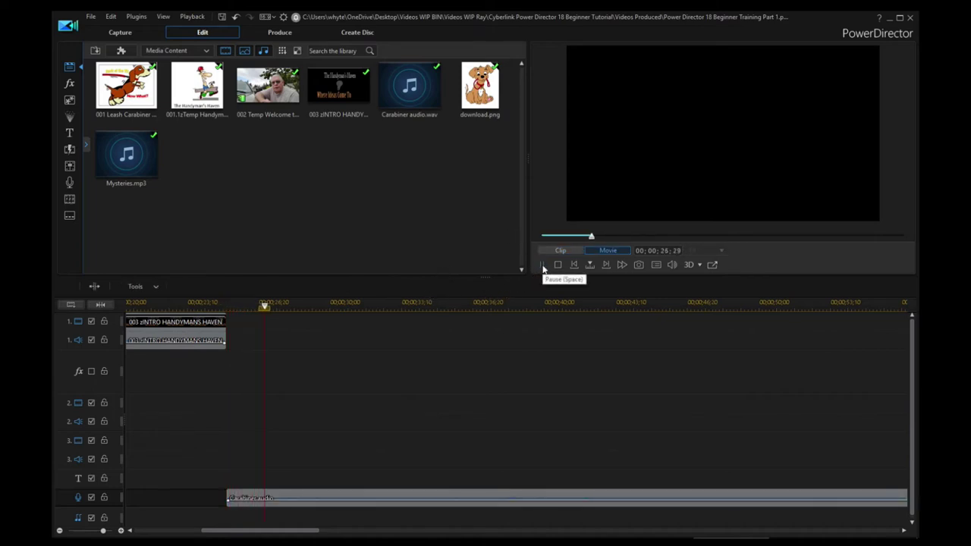
click(543, 265)
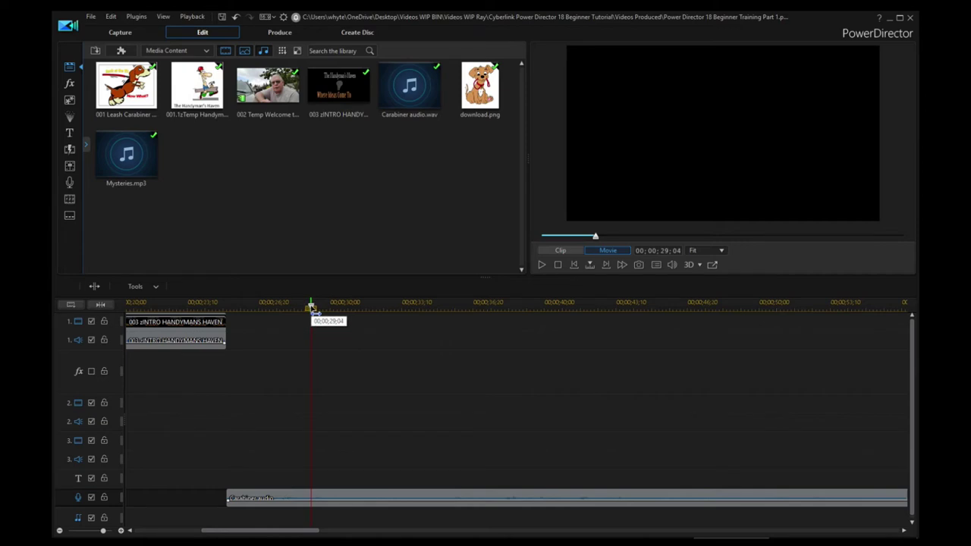
drag(310, 307, 230, 340)
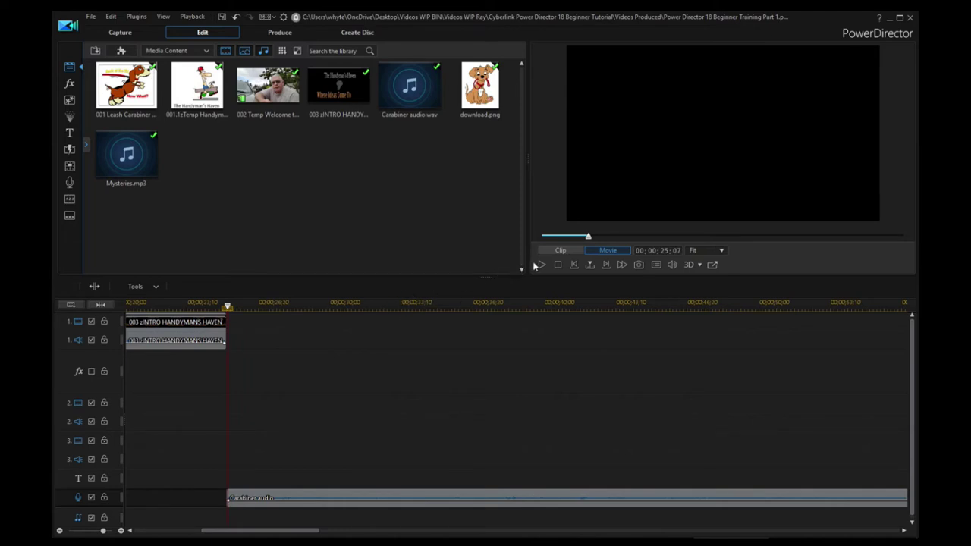
click(541, 264)
click(540, 265)
Position the playhead at about 00;00;27;00 by listening again, and split the Carabiner audio clip there
drag(274, 306, 252, 318)
click(541, 265)
click(541, 266)
click(295, 496)
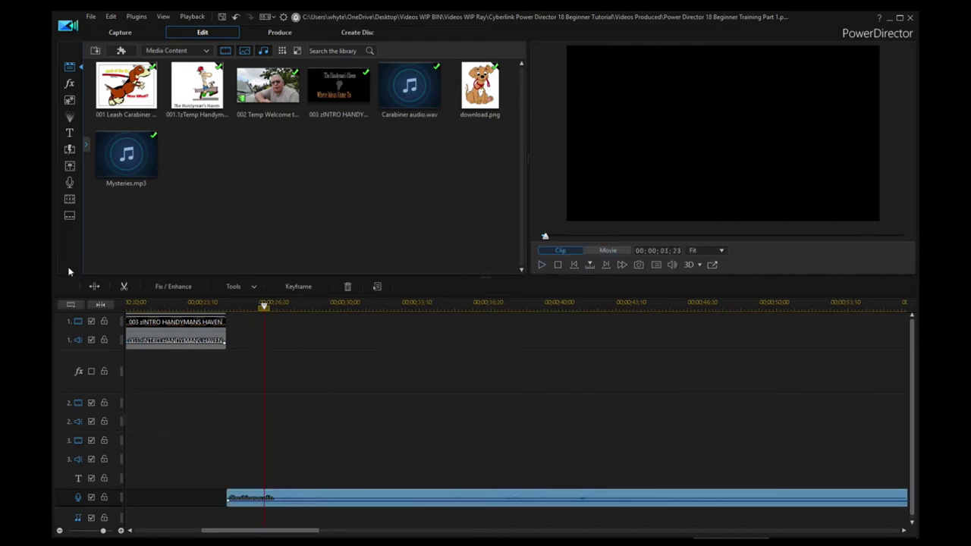
click(94, 287)
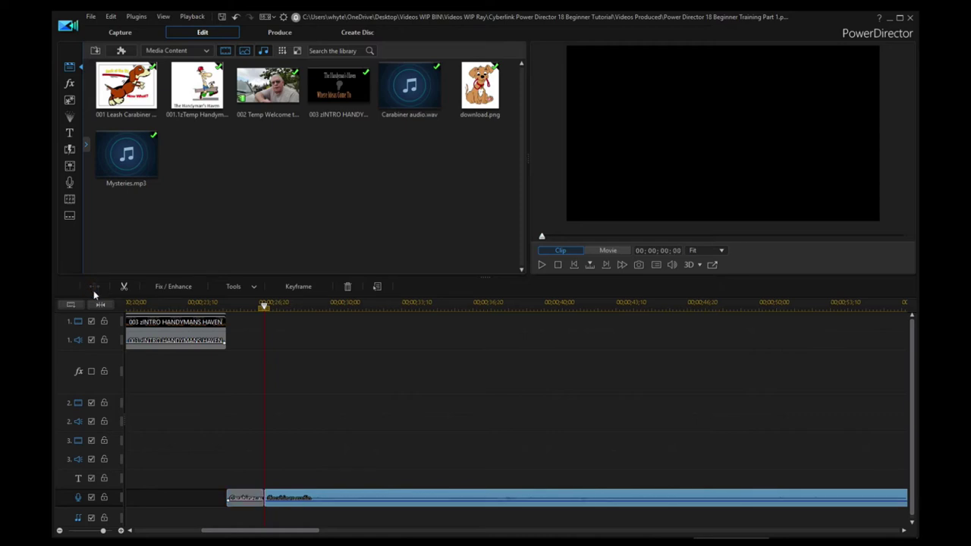
Remove the short first part of the Carabiner audio with its gap filled, and play the remaining audio from 00;00;25;05
click(244, 502)
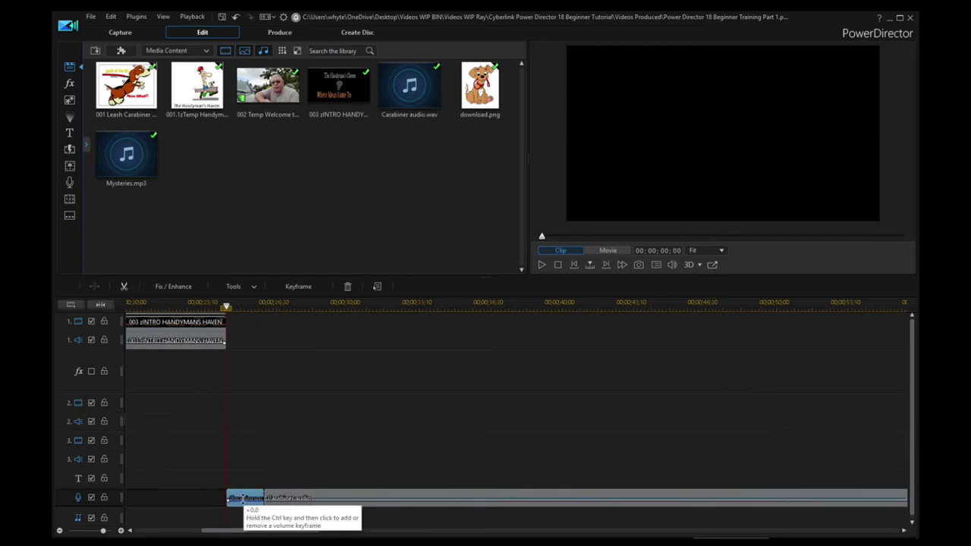
key(Delete)
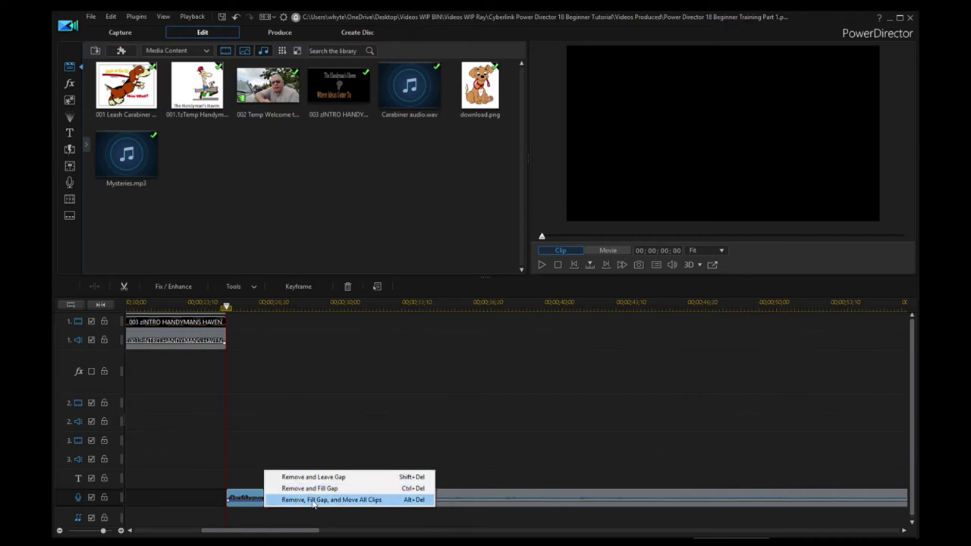
key(Escape)
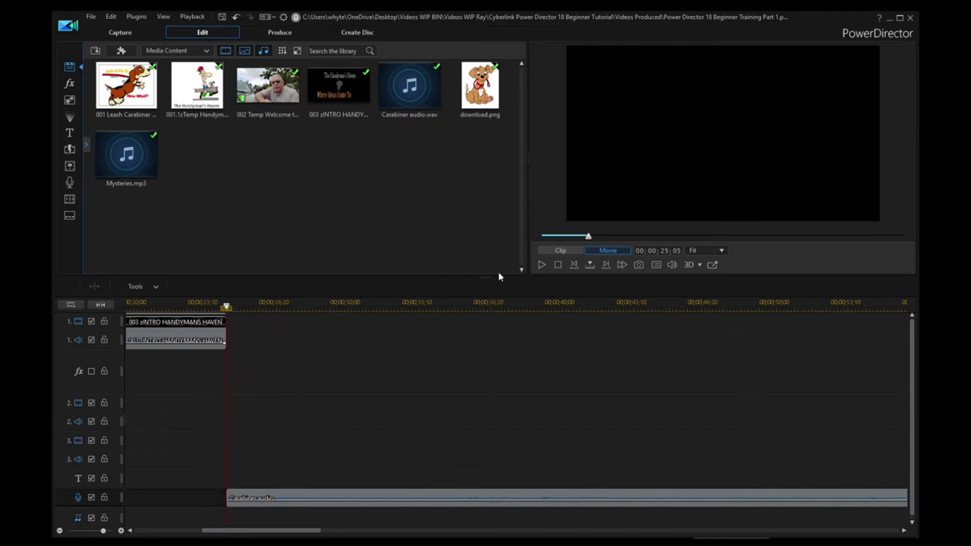
click(541, 265)
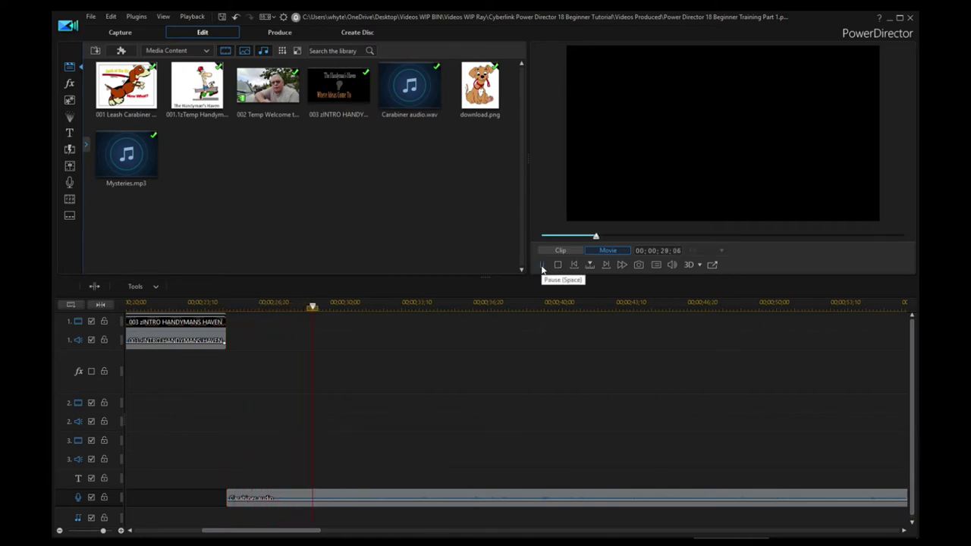
Play the Carabiner audio repeatedly between about 00;00;29;00 and 00;00;35;11 to find where the first picture should end
click(541, 264)
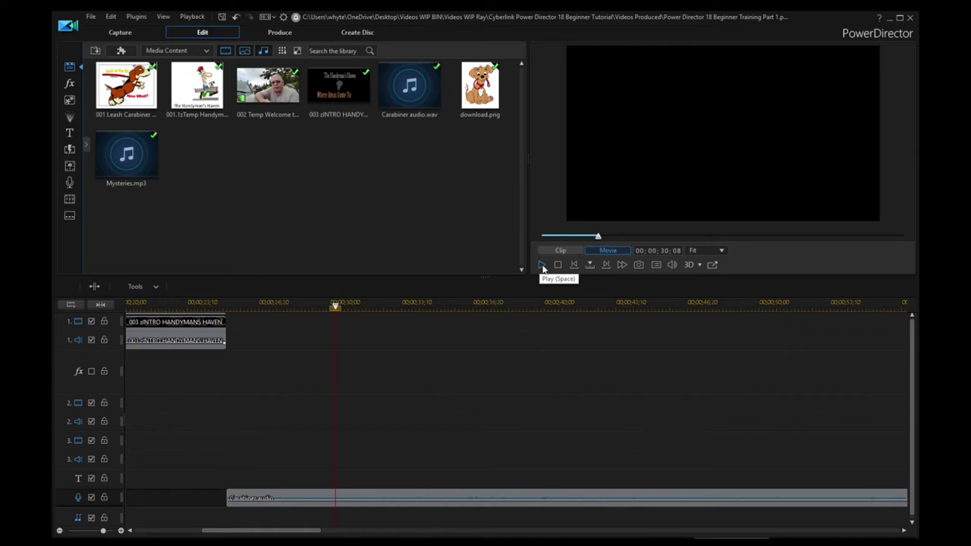
click(542, 267)
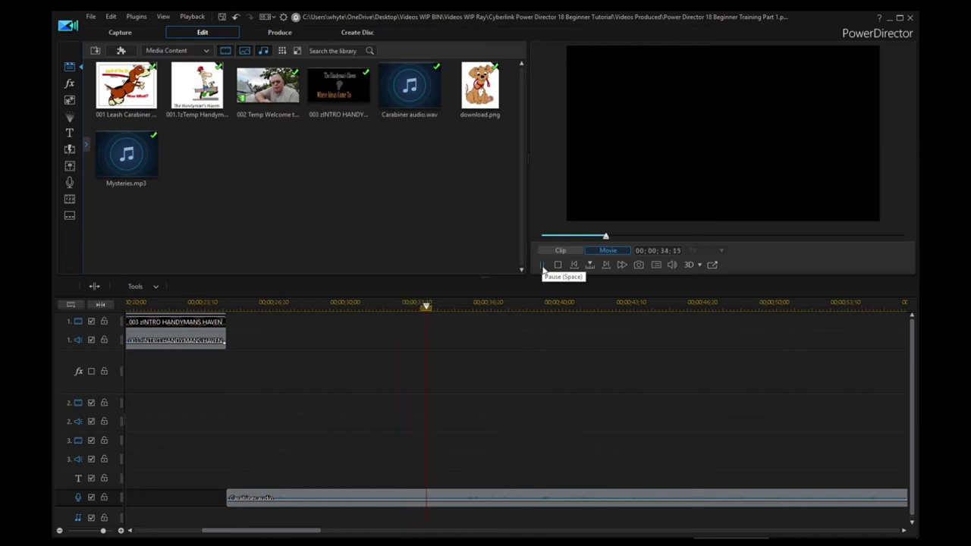
click(542, 265)
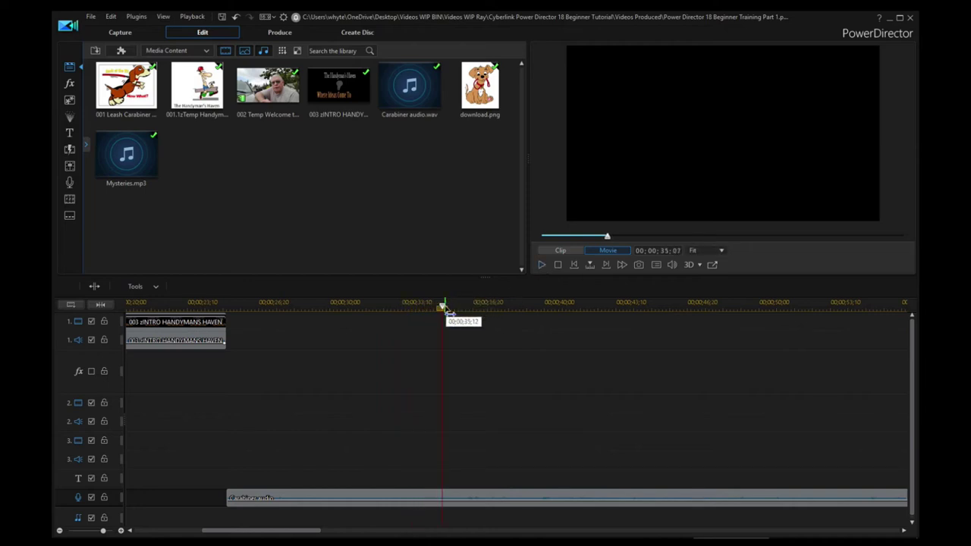
drag(445, 307, 377, 317)
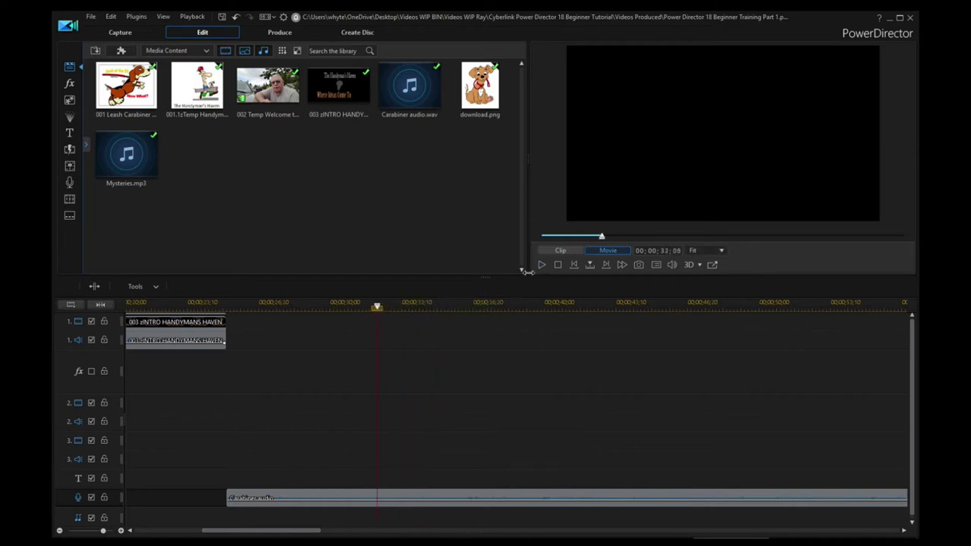
click(542, 266)
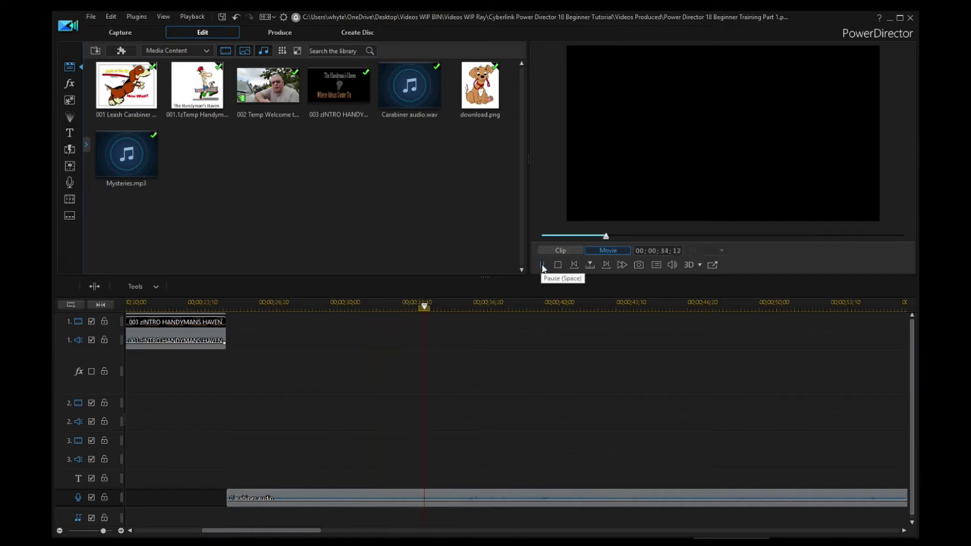
click(542, 266)
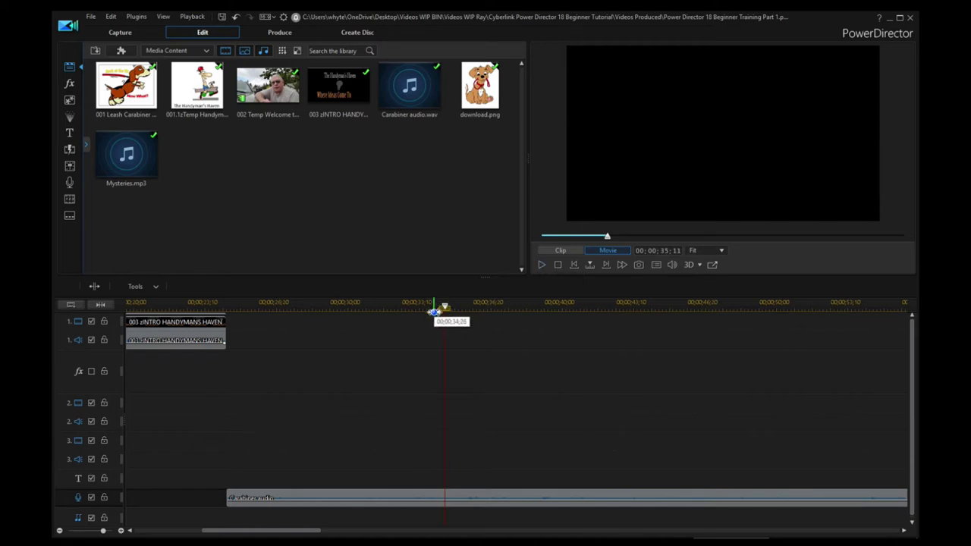
Play from 00;00;30;05, pause at 00;00;32;16 and add a timeline marker there without a note
drag(444, 306, 334, 319)
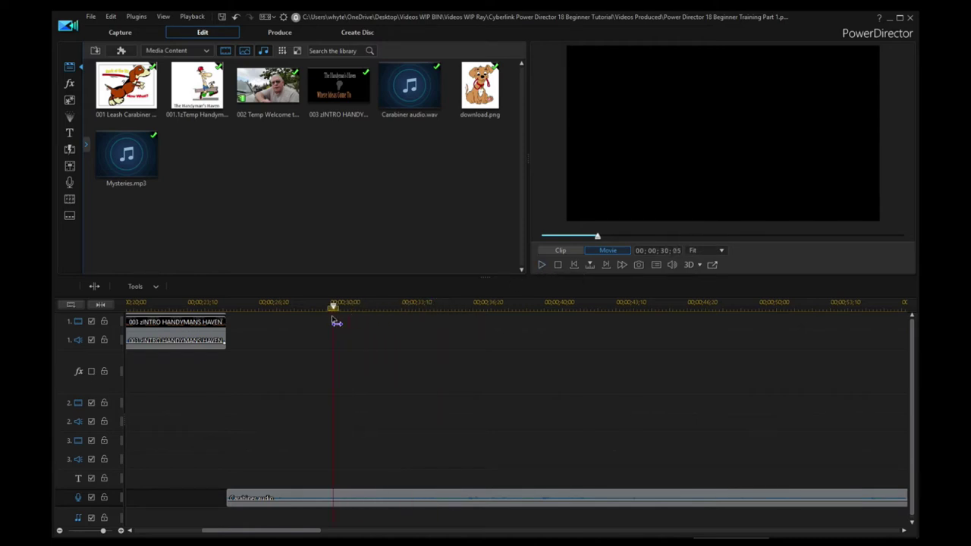
click(541, 266)
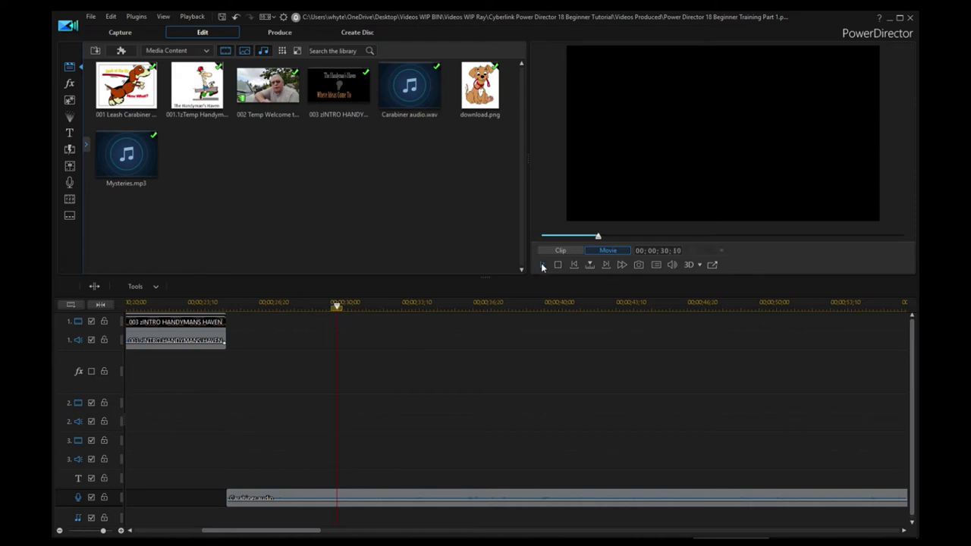
click(542, 266)
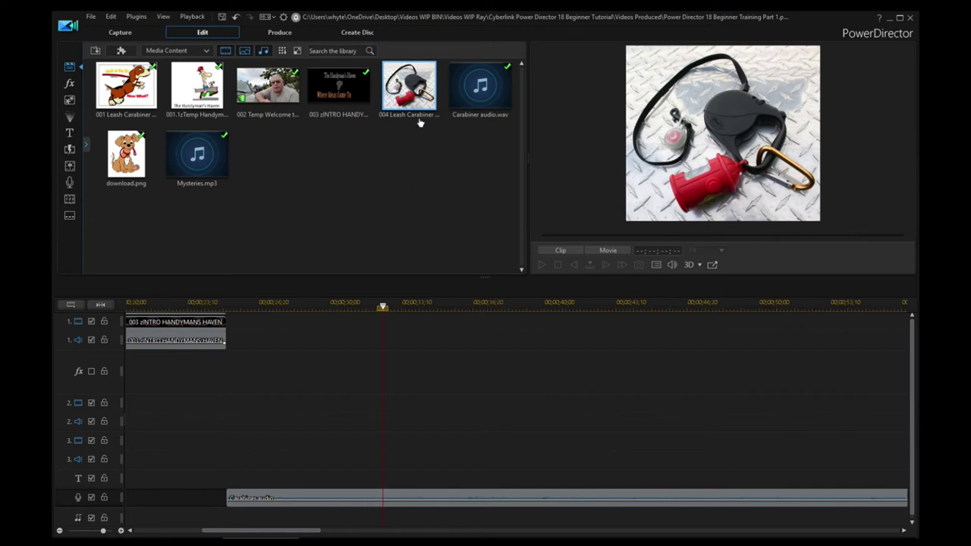
right_click(384, 308)
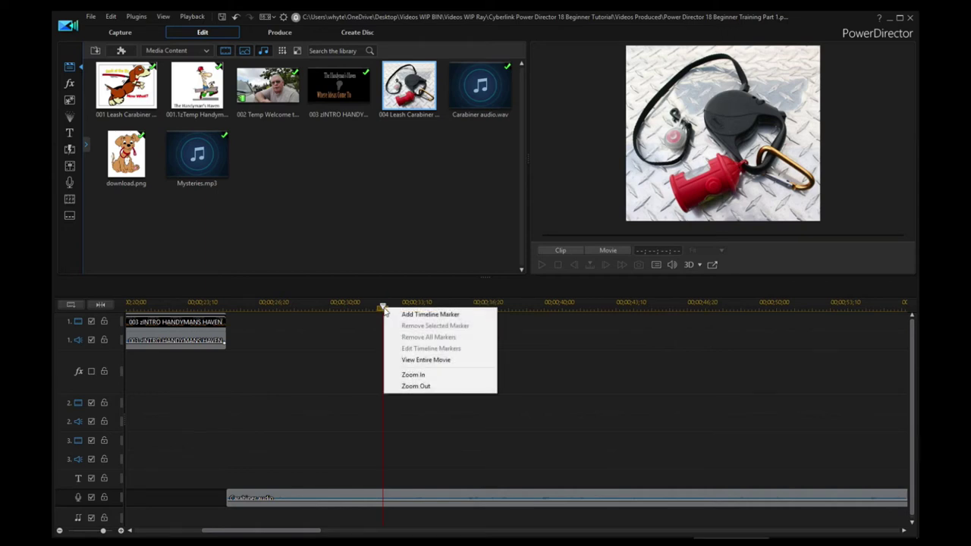
click(406, 315)
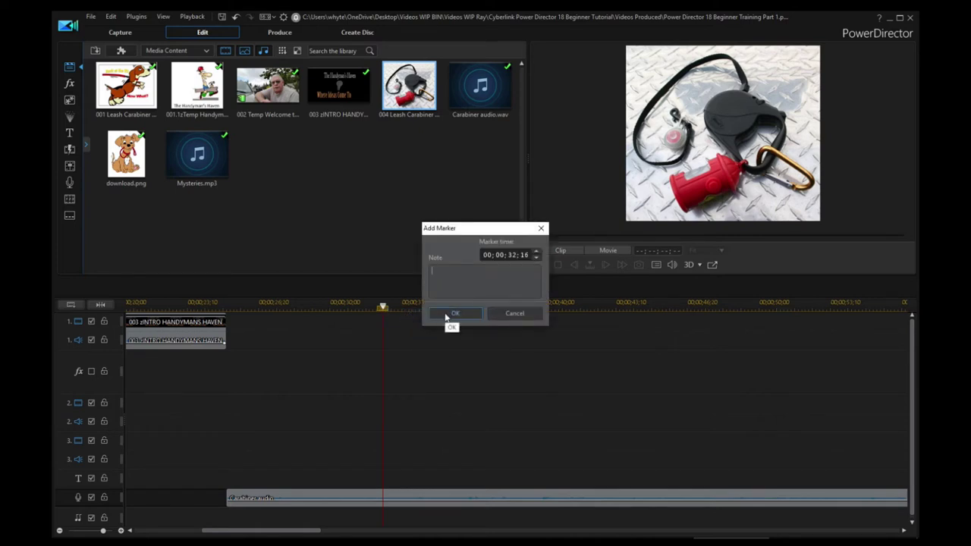
click(447, 317)
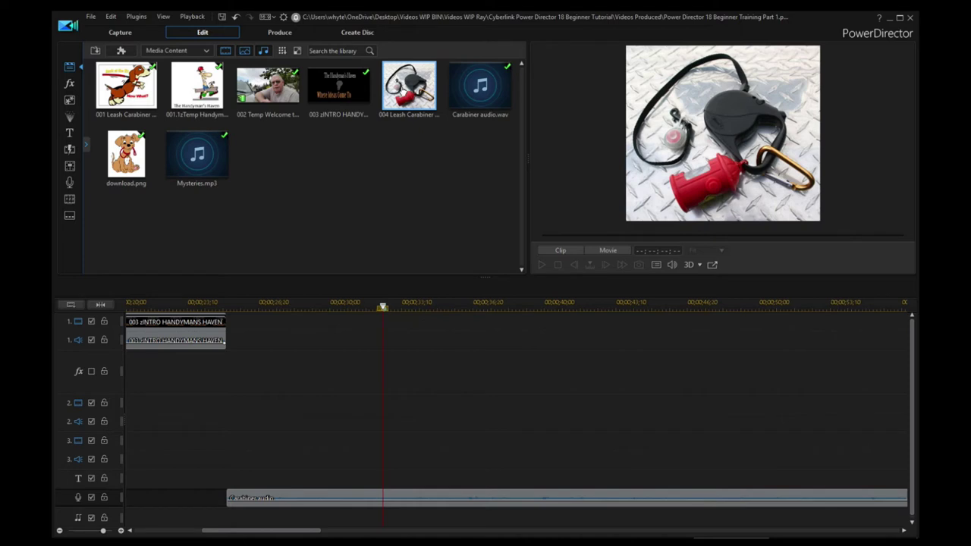
Place the 004 Leash Carabiner picture on track 1 at 00;00;25;05 and extend its end to the marker at 00;00;32;16
drag(402, 89, 227, 333)
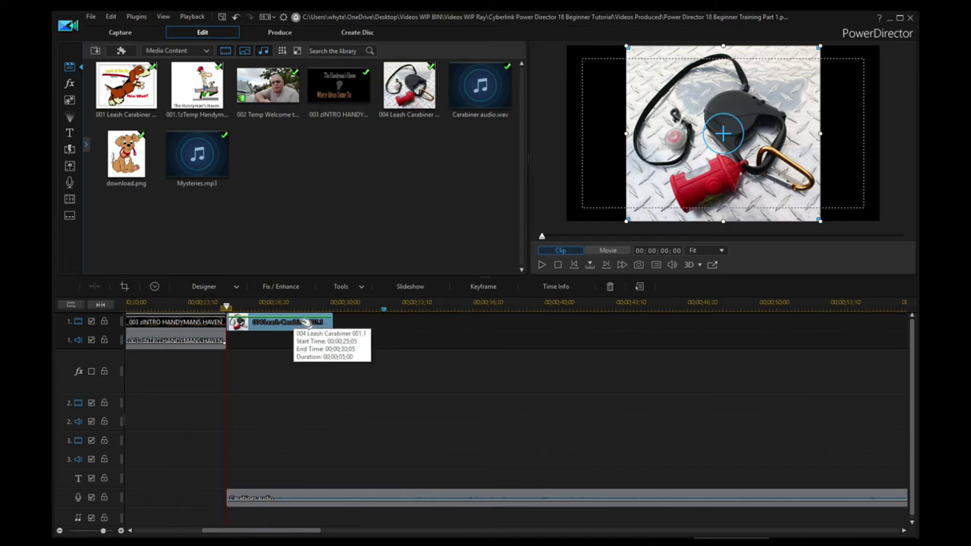
drag(332, 322, 383, 321)
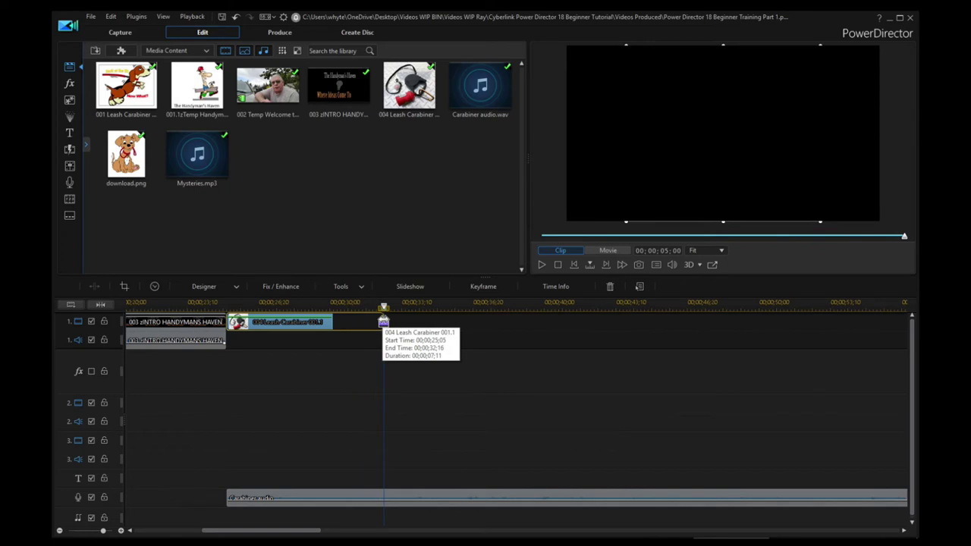
mouse_move(383, 320)
mouse_down()
mouse_move(456, 319)
mouse_move(384, 319)
mouse_up()
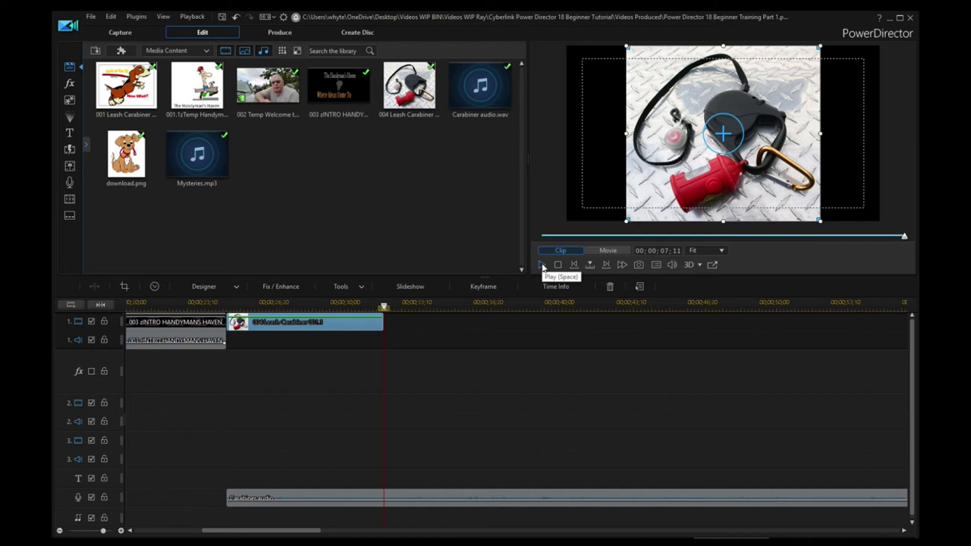
Play the movie onward from the first marker, pause at 00;00;43;09 and add a second timeline marker there
click(542, 266)
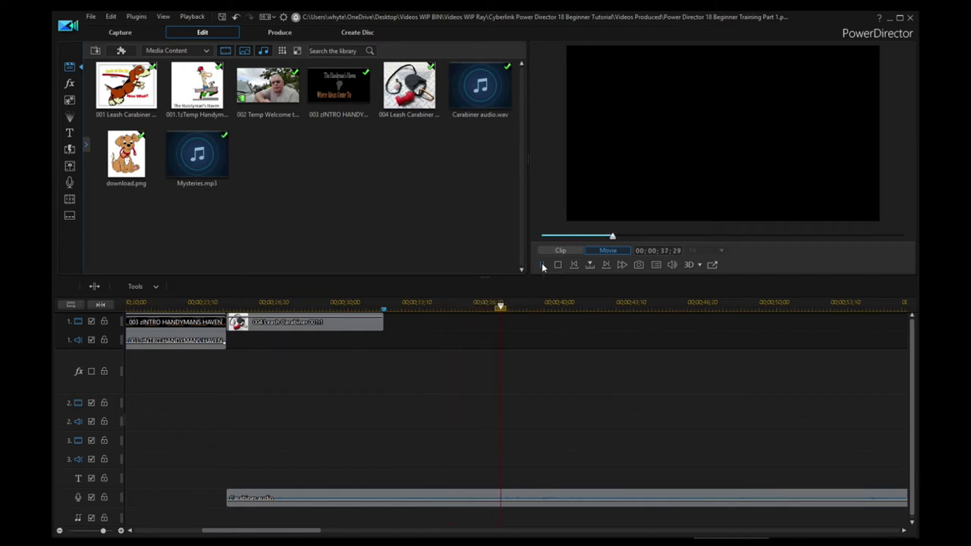
click(543, 265)
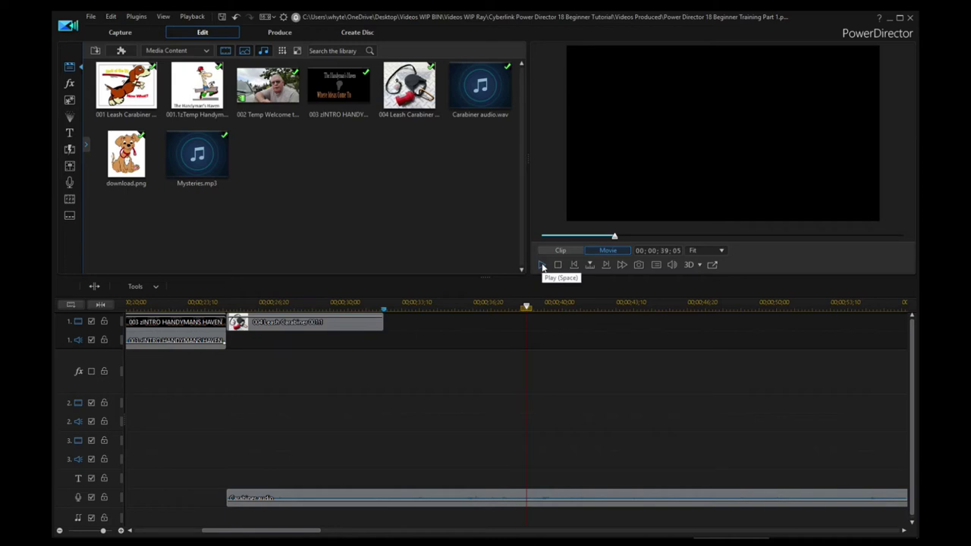
click(542, 265)
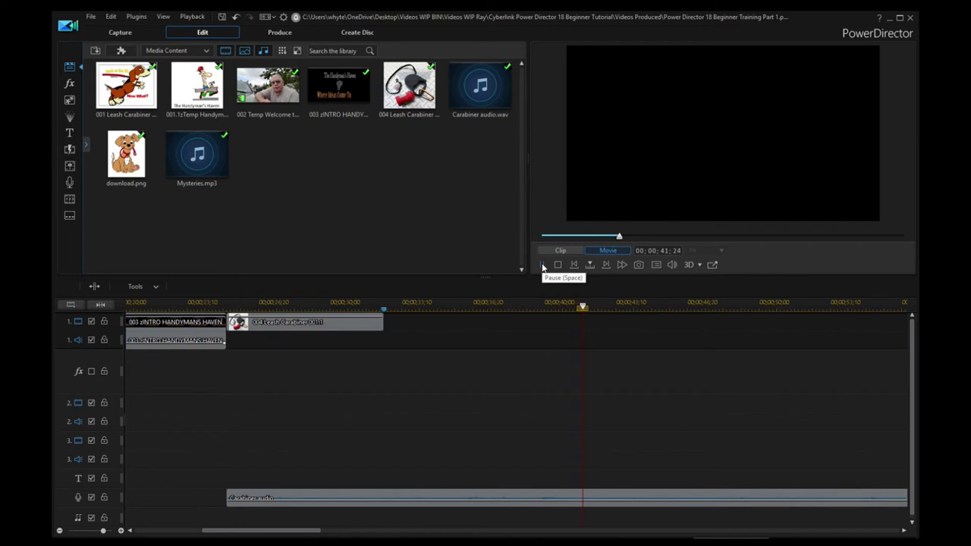
click(543, 265)
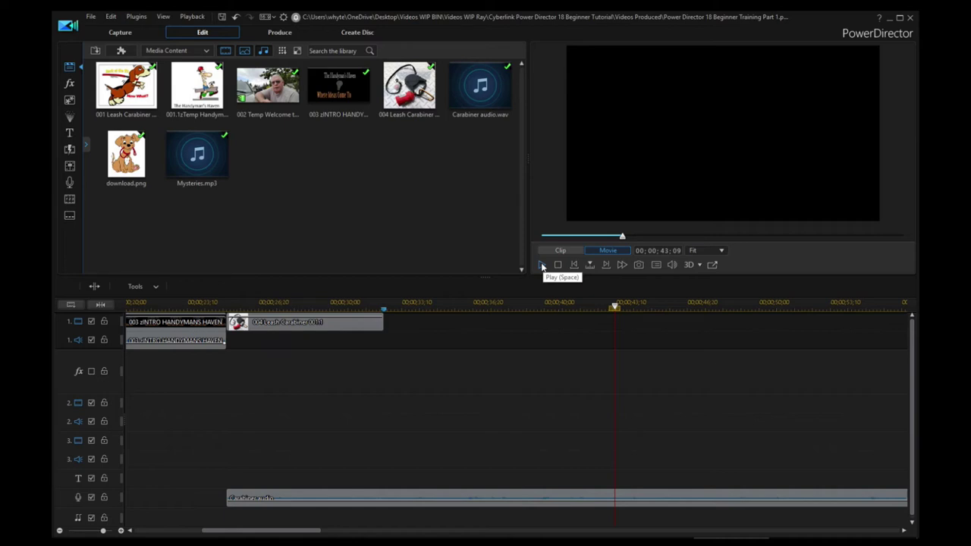
right_click(615, 307)
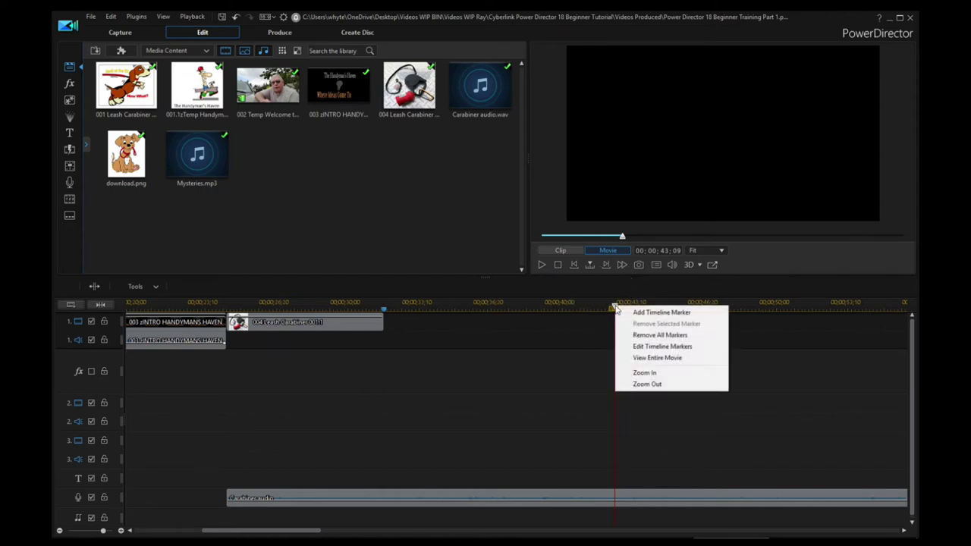
click(633, 312)
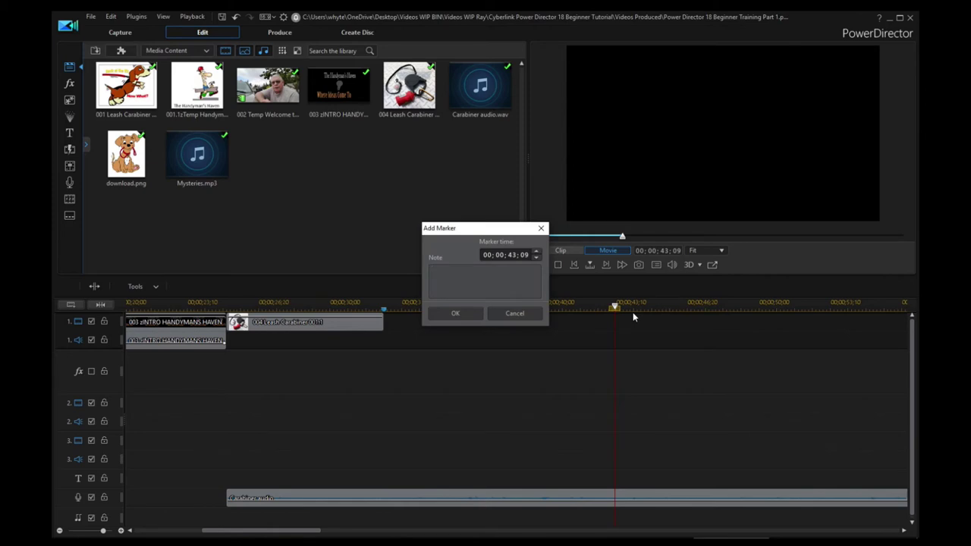
click(462, 314)
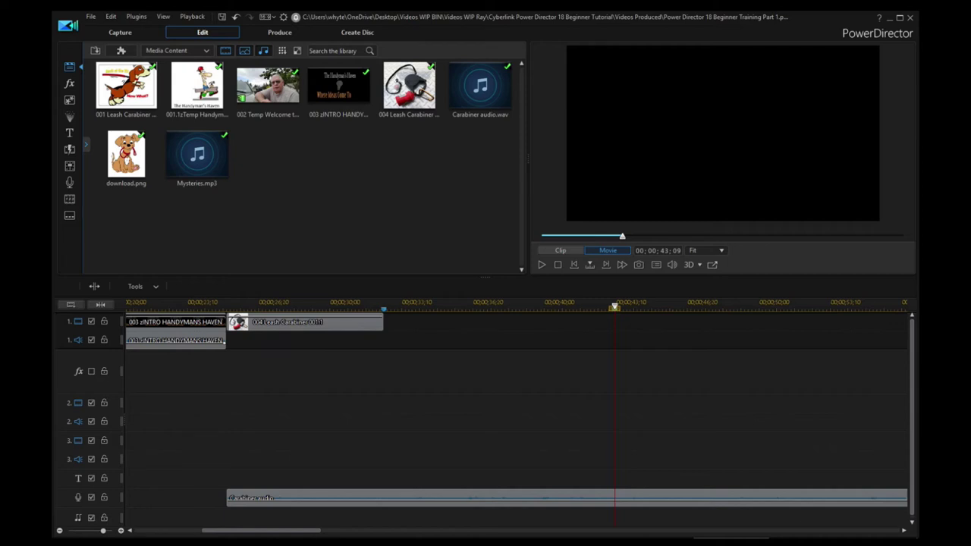
Import 005 images.png and 006 prowler trailer.JPG, and place the 005 images picture on track 1 at the 00;00;32;16 marker
drag(51, 241, 265, 158)
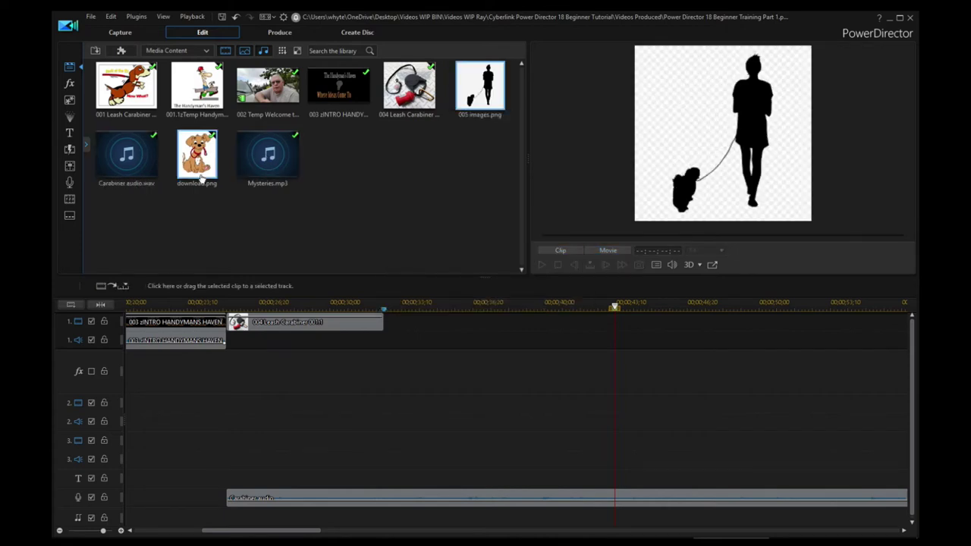
drag(50, 227, 340, 166)
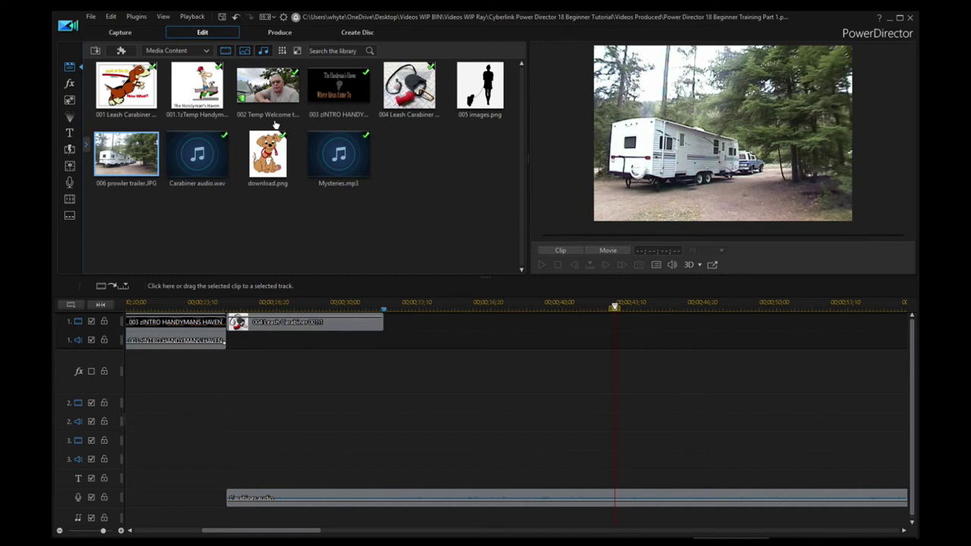
drag(483, 93, 387, 325)
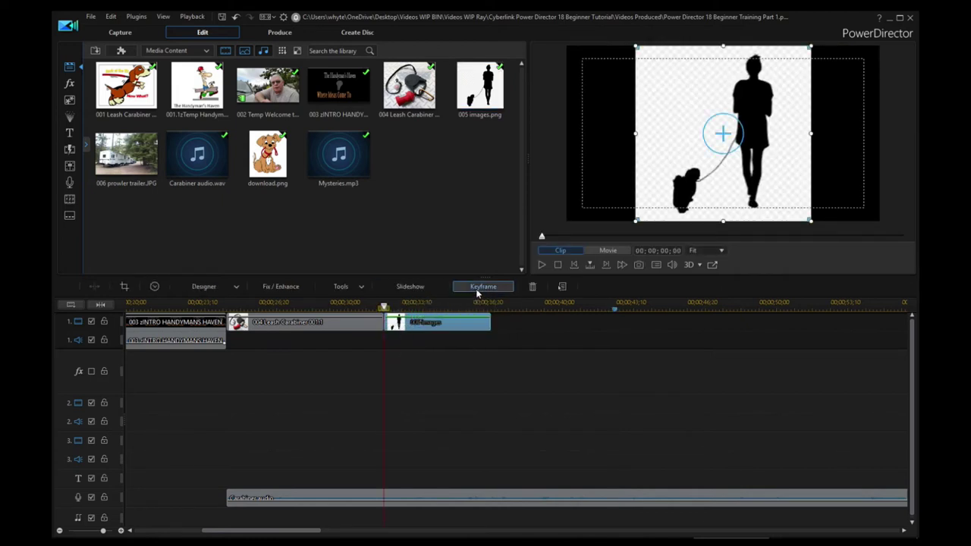
Play the movie from the start of the 005 images clip, pause at 00;00;35;07 and select that clip
click(539, 265)
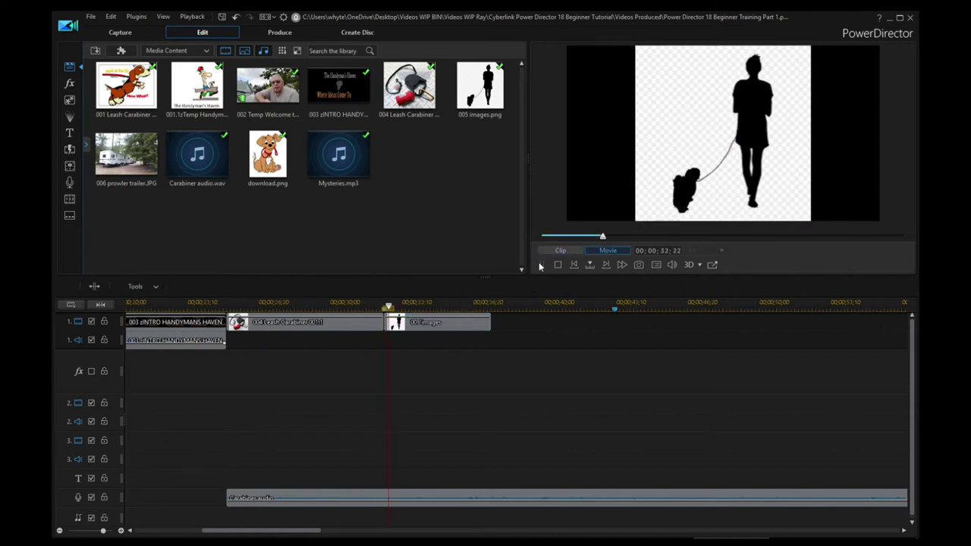
click(539, 266)
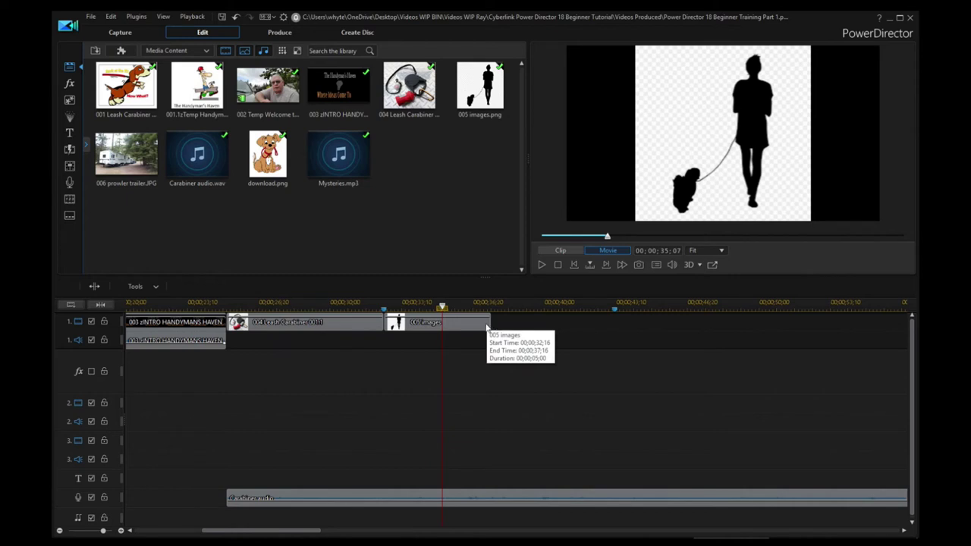
click(490, 325)
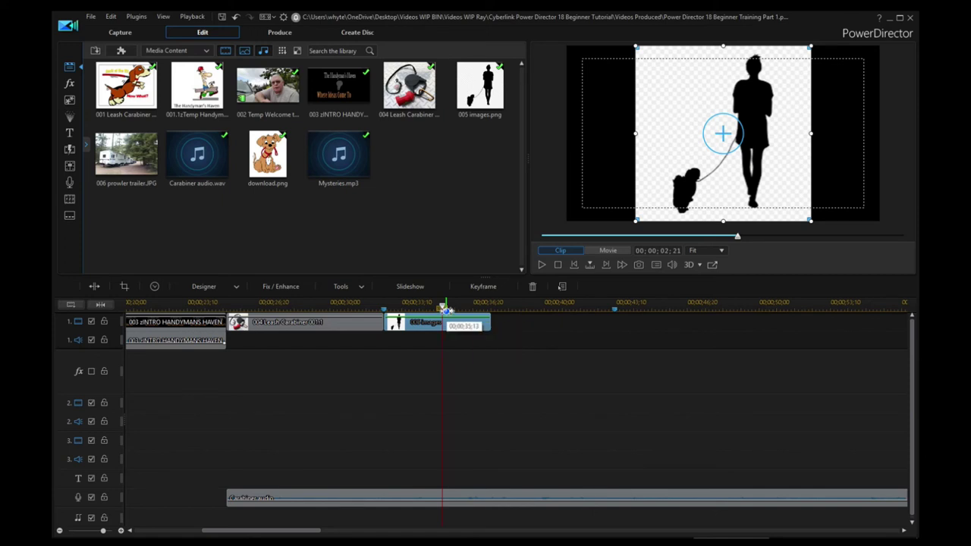
click(450, 318)
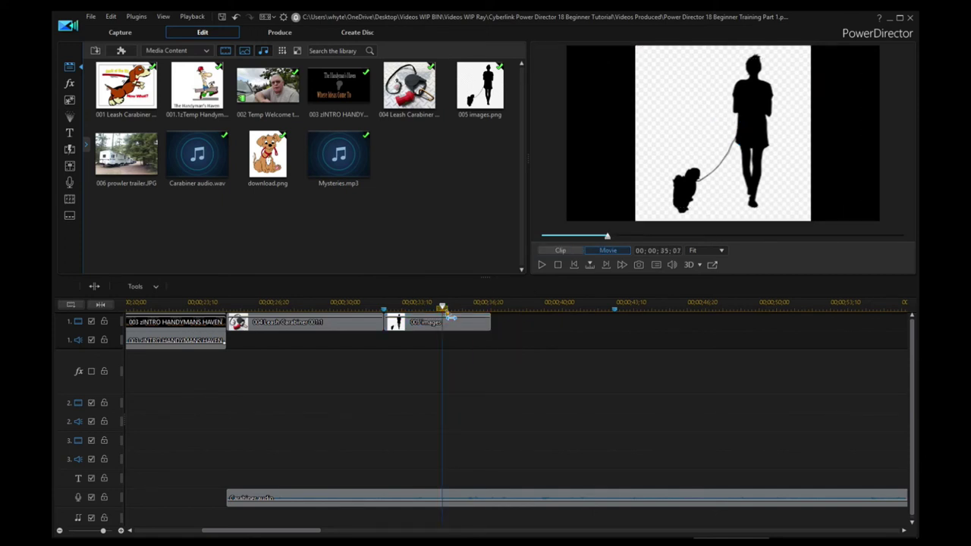
drag(450, 317, 499, 321)
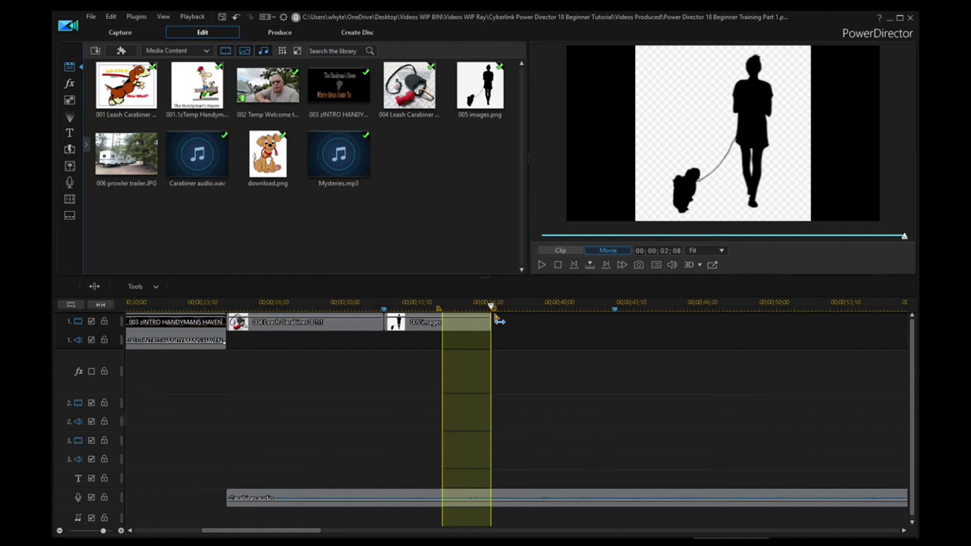
drag(498, 321, 495, 318)
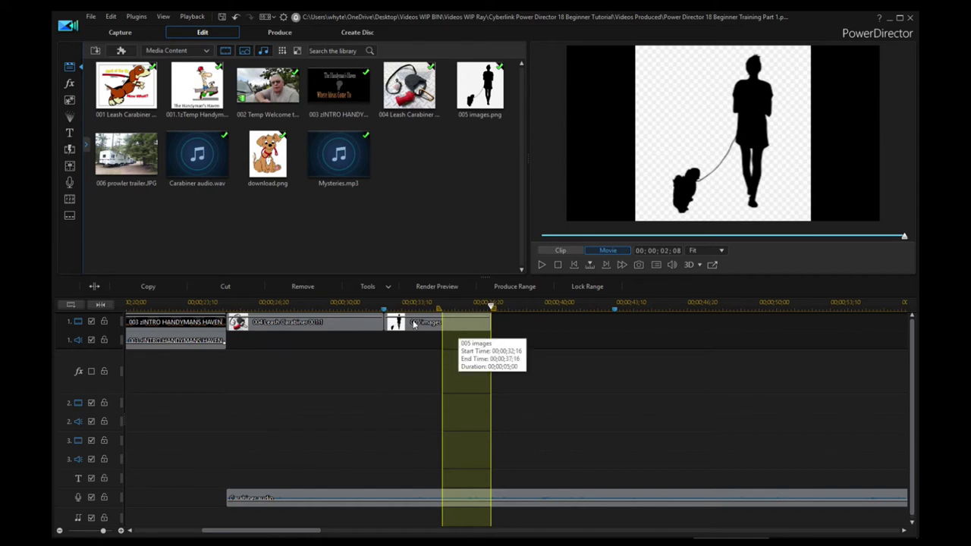
click(455, 324)
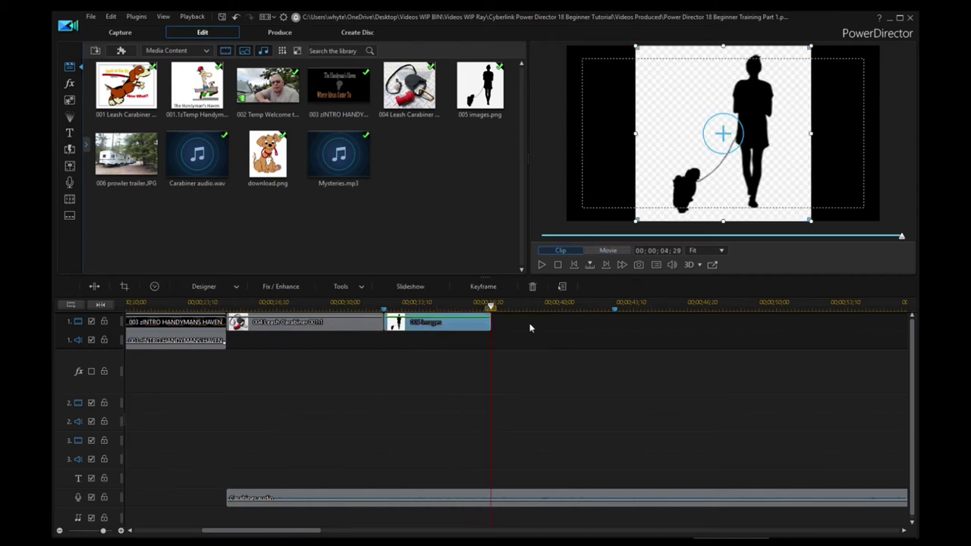
Try to trim the 005 images clip by removing the timeline range from 00;00;35;08 to the clip's end, and undo the attempt
click(418, 305)
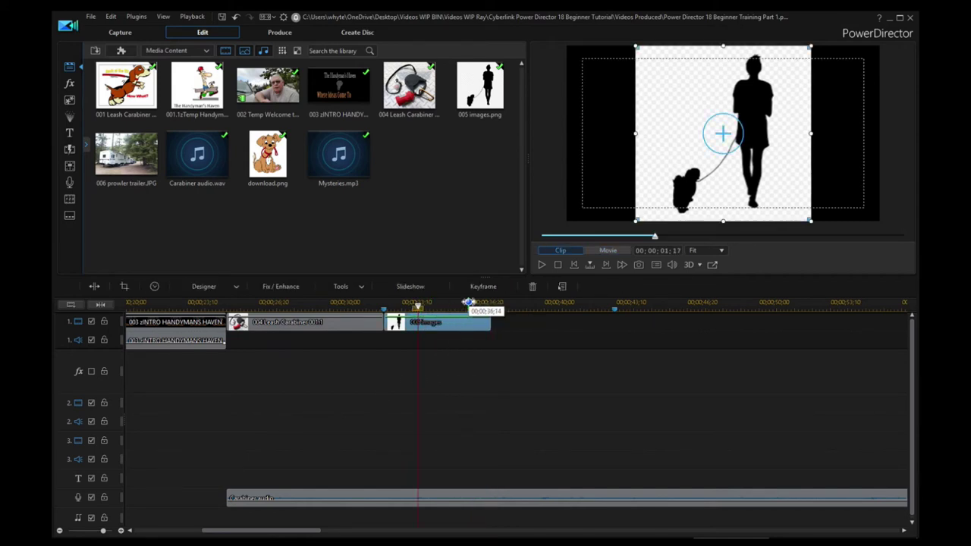
click(542, 265)
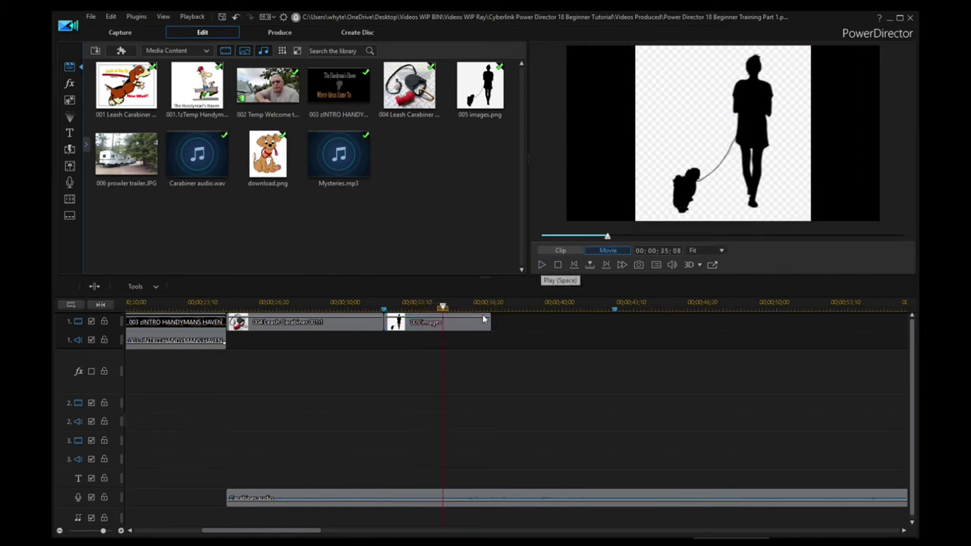
click(427, 323)
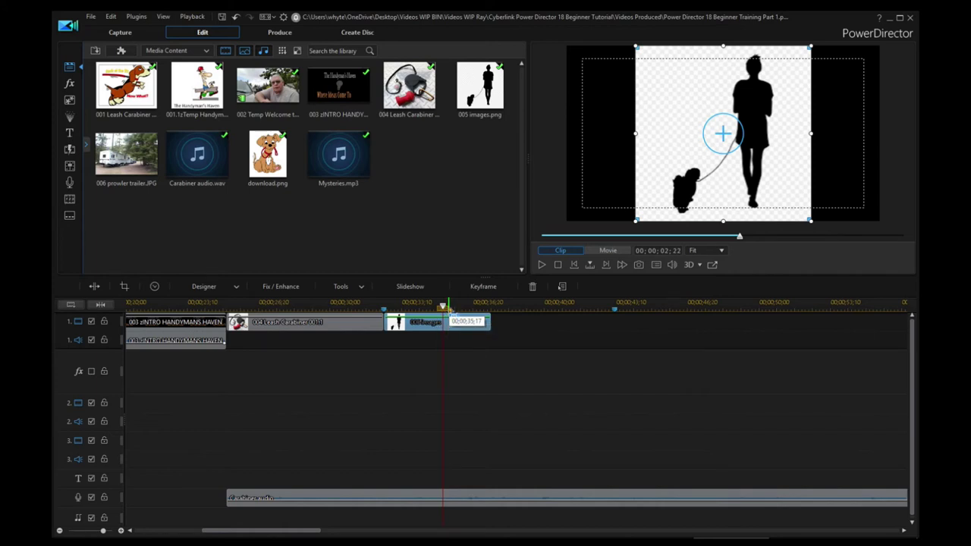
drag(446, 311, 497, 317)
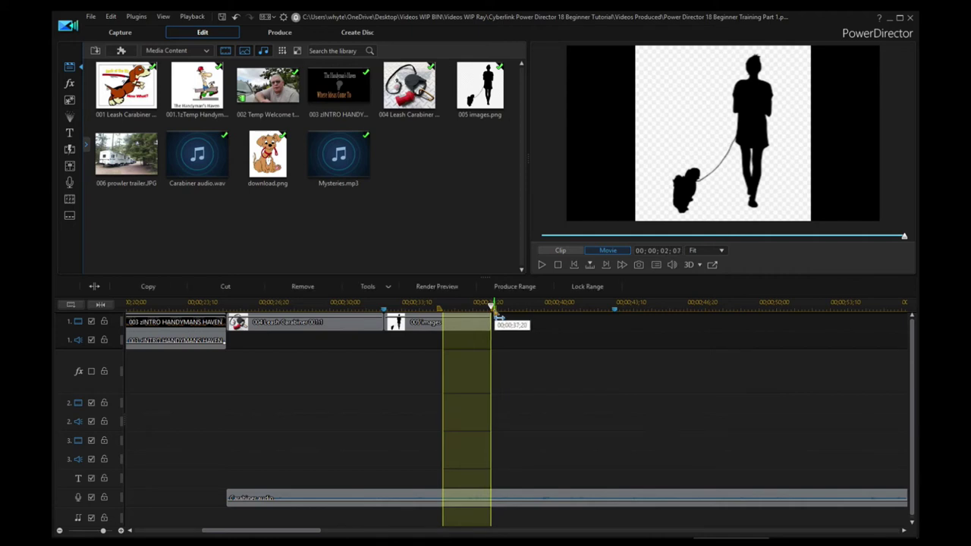
key(Delete)
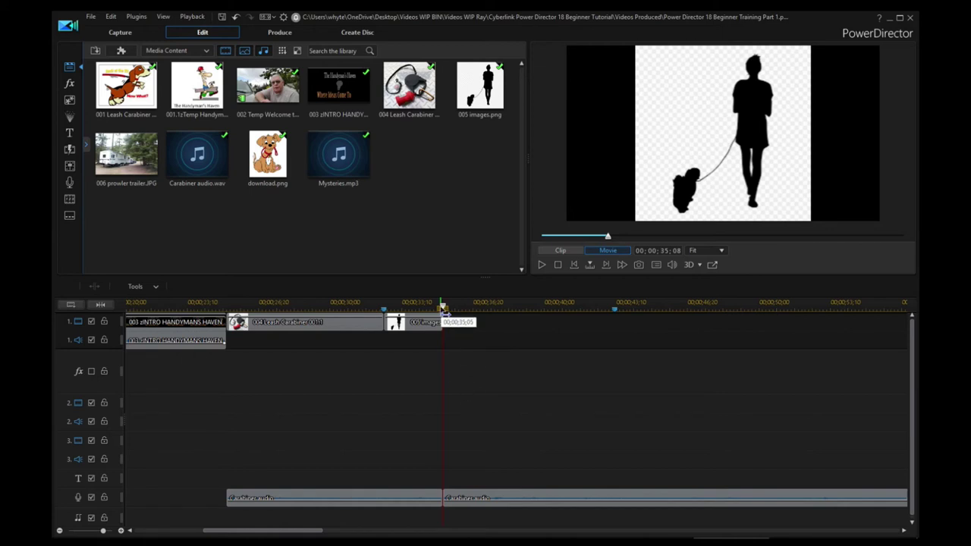
drag(444, 310, 489, 309)
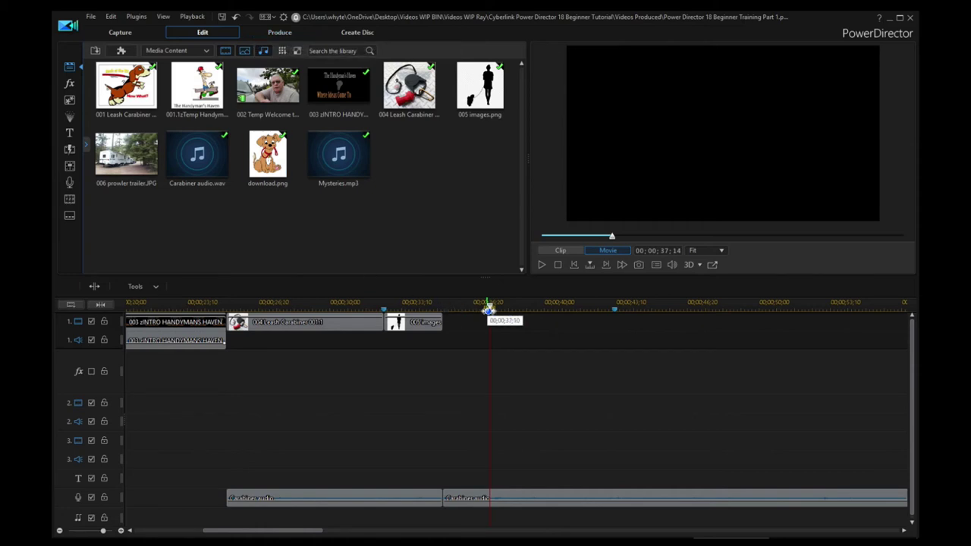
click(238, 19)
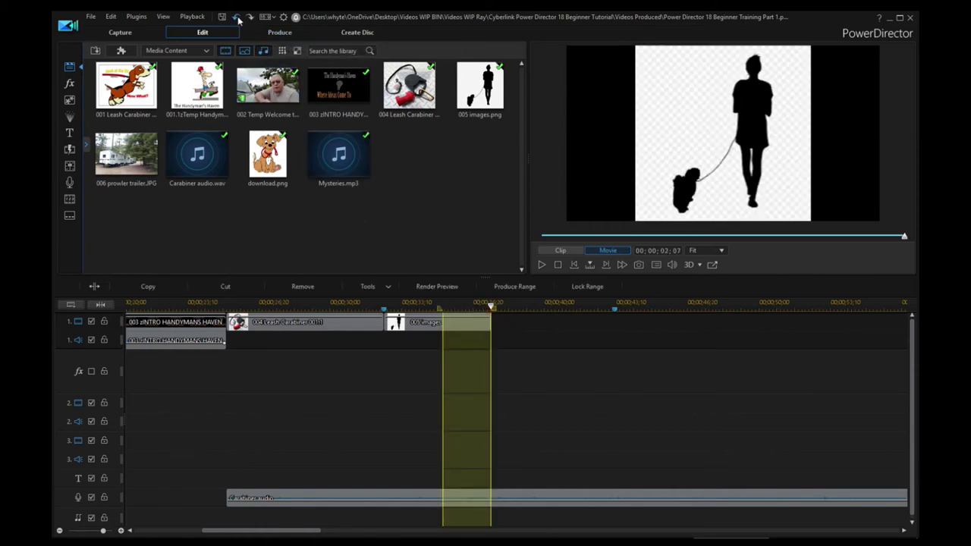
click(237, 19)
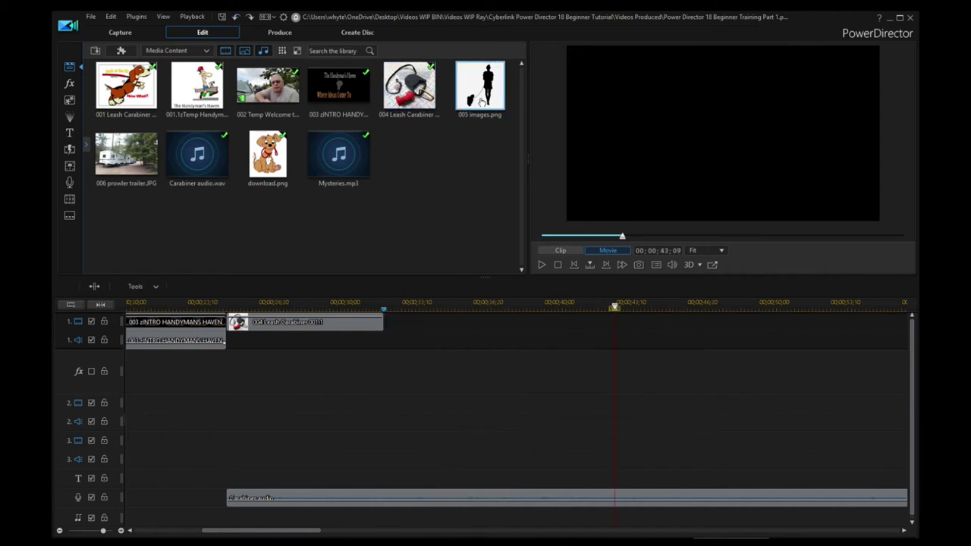
Place the 005 images picture on track 1 at the 00;00;32;16 marker and play the movie from there to 00;00;35;07
drag(481, 102, 385, 324)
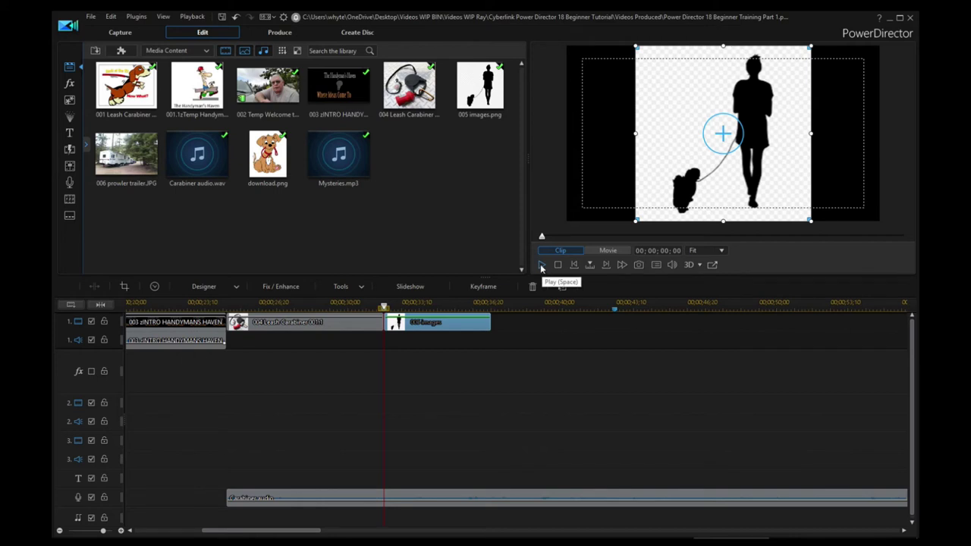
click(541, 265)
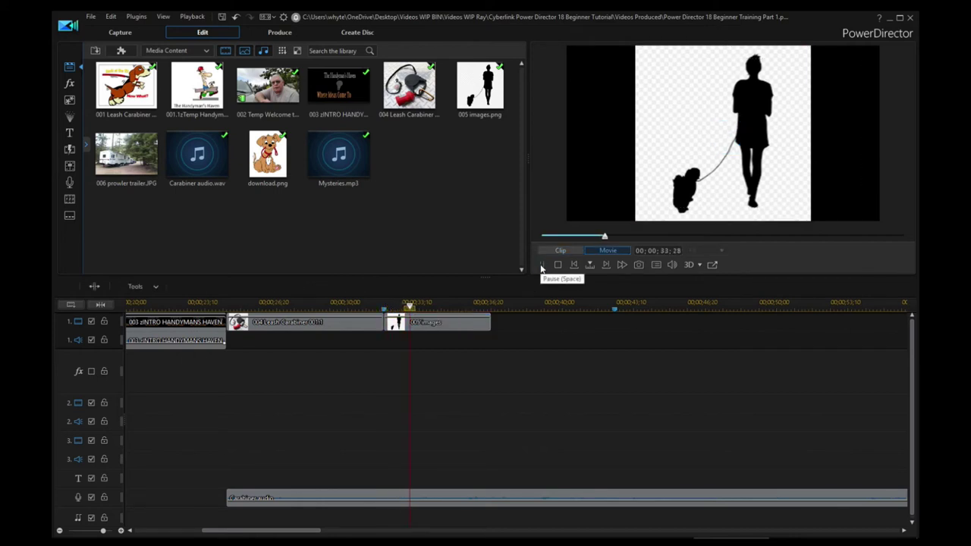
click(541, 264)
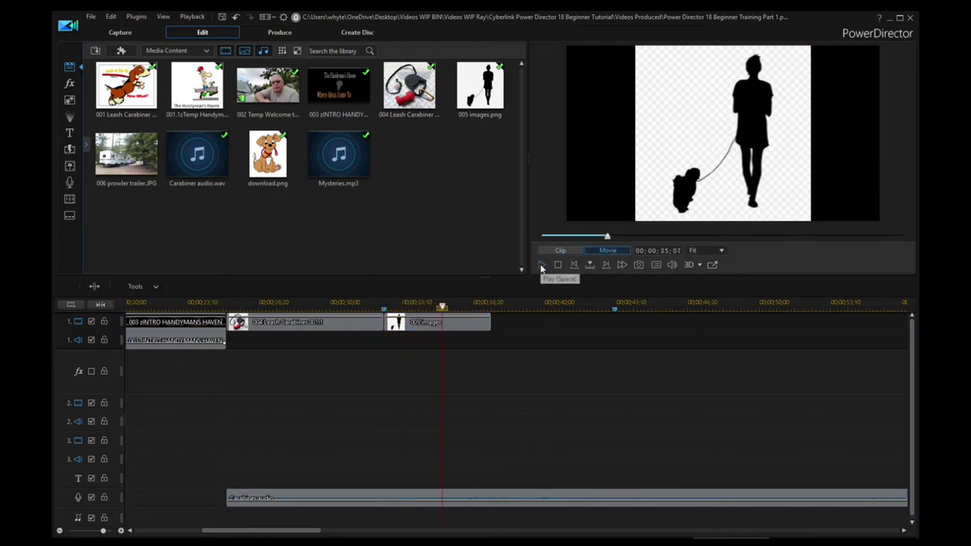
Split the 005 images clip at 00;00;35;07 and delete the part after the split
click(460, 326)
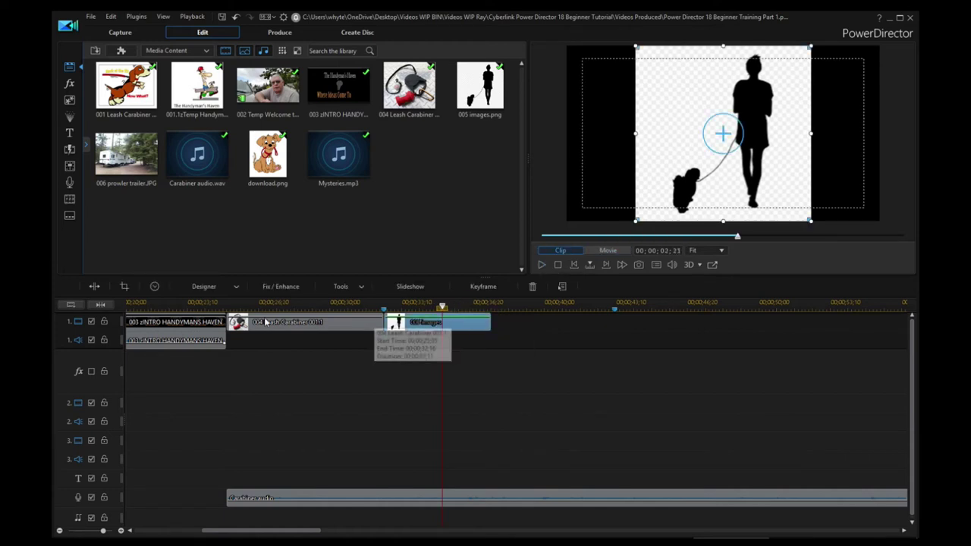
click(95, 289)
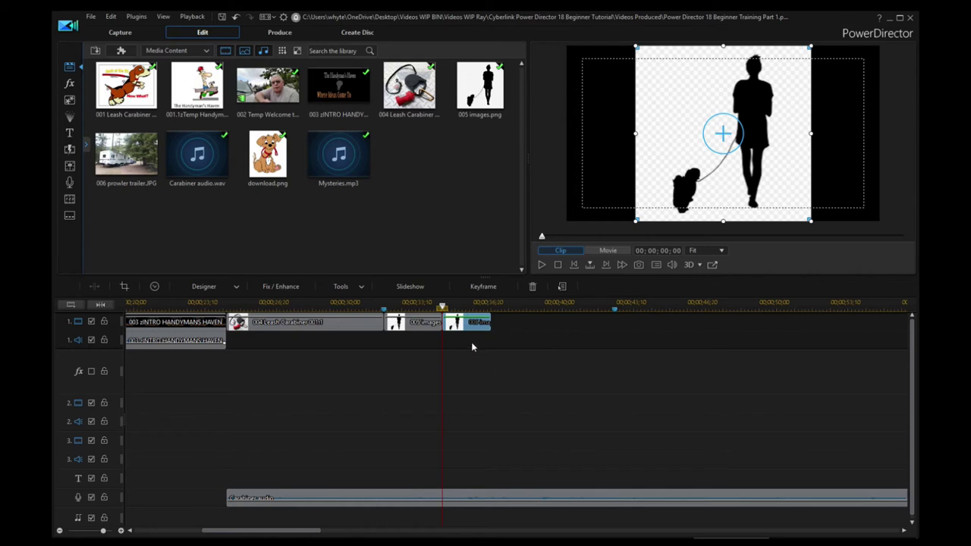
key(Delete)
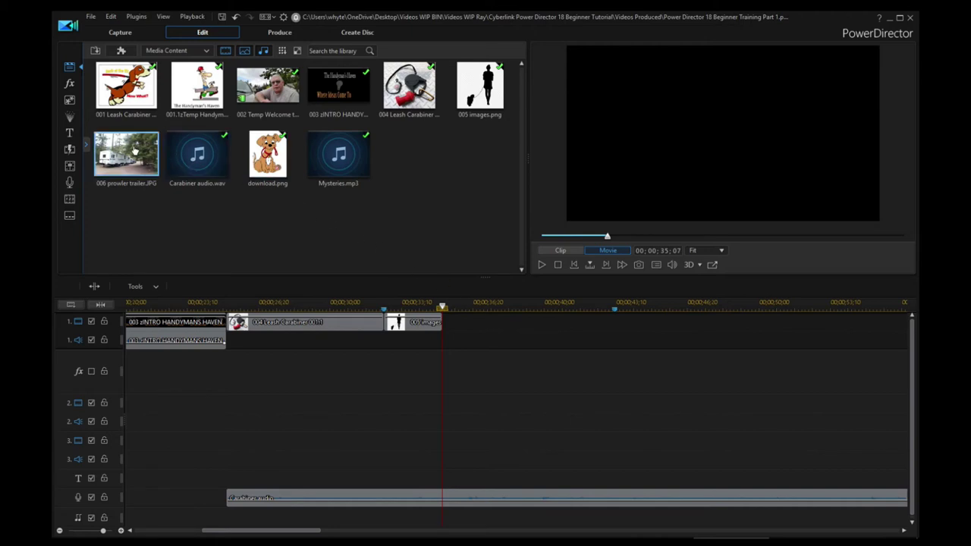
Place the 006 prowler trailer picture on track 1 at 00;00;35;07 and extend its end to the marker at 00;00;43;09
drag(133, 151, 448, 323)
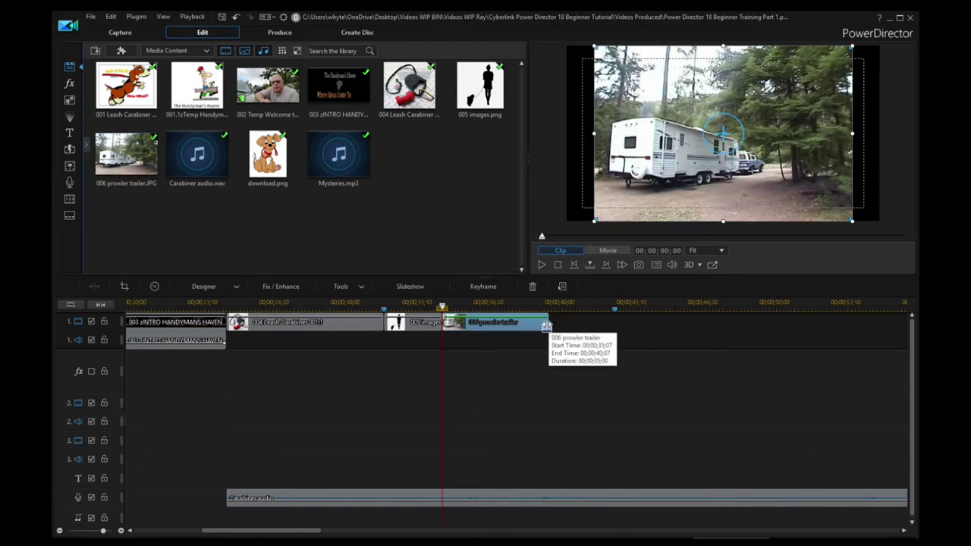
drag(546, 324, 618, 327)
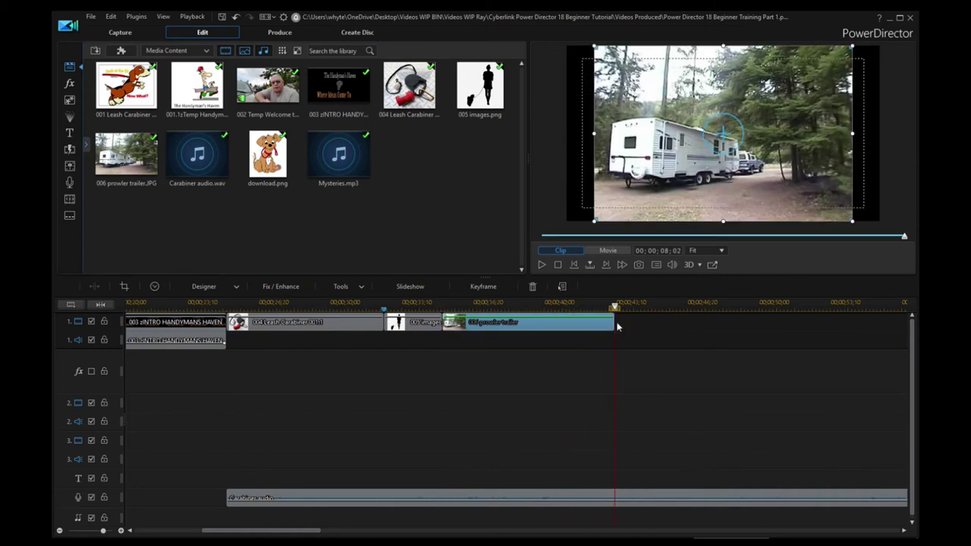
click(639, 323)
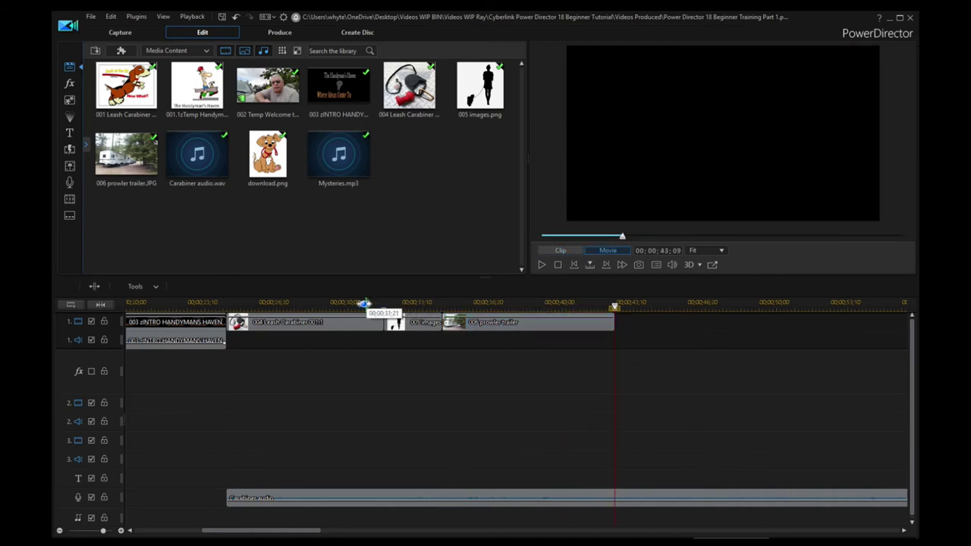
Play the movie from 00;00;31;04 to review the new pictures and following narration, pausing at 00;01;03;17
click(353, 305)
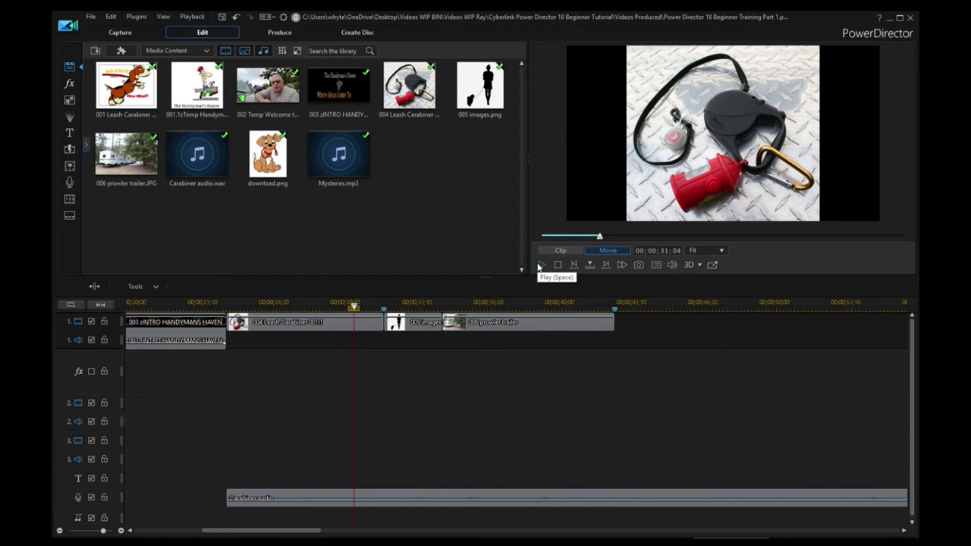
click(541, 265)
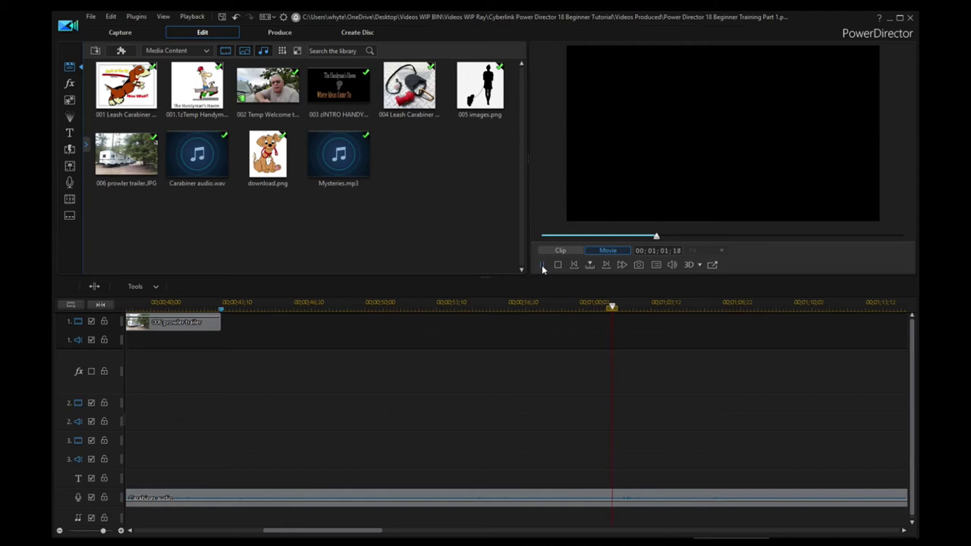
click(541, 265)
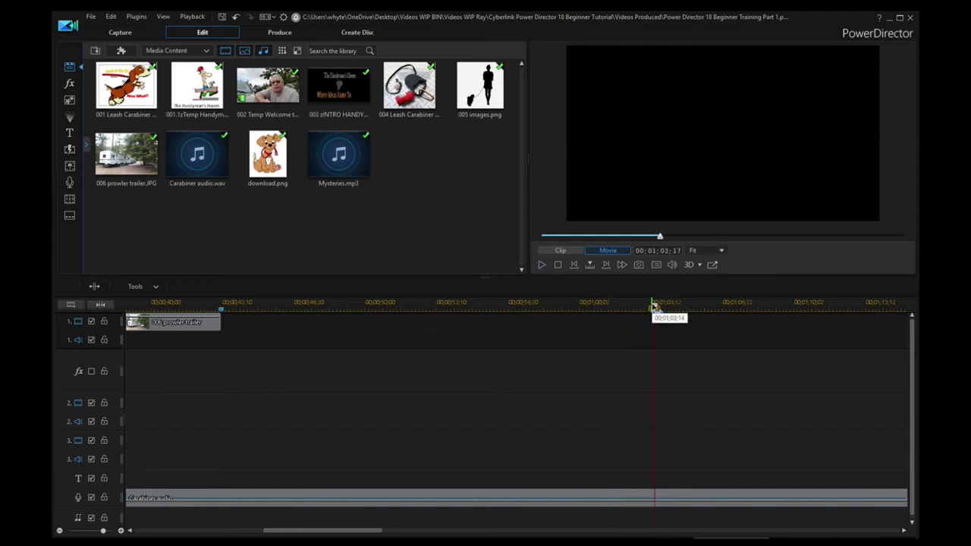
Replay the last few seconds of narration, pause at 00;01;02;03 and add a timeline marker there
drag(654, 305, 577, 306)
click(542, 265)
click(541, 265)
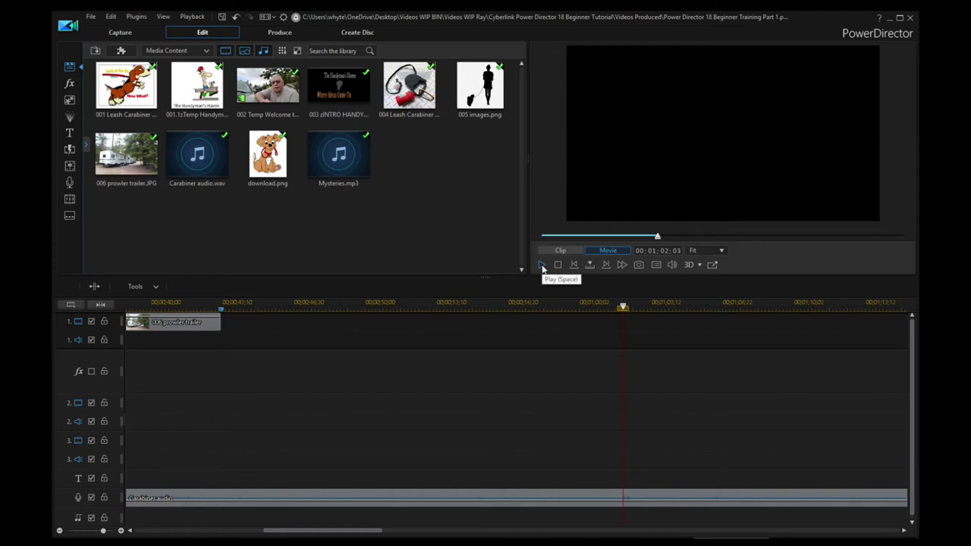
right_click(623, 307)
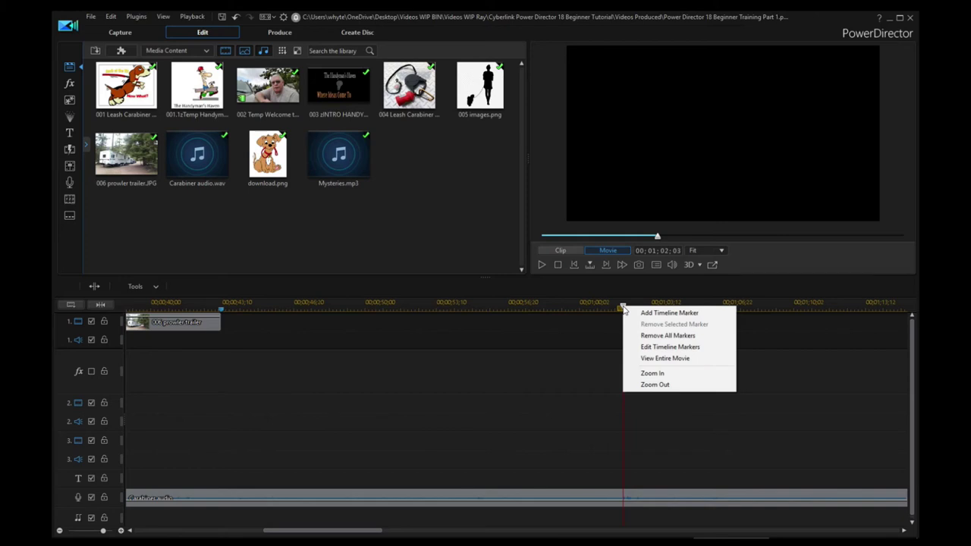
click(642, 312)
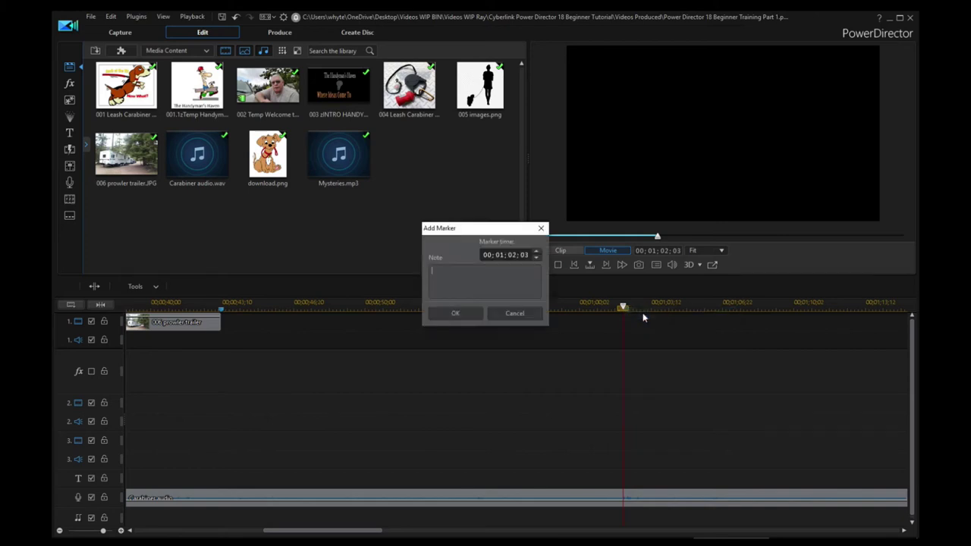
click(459, 316)
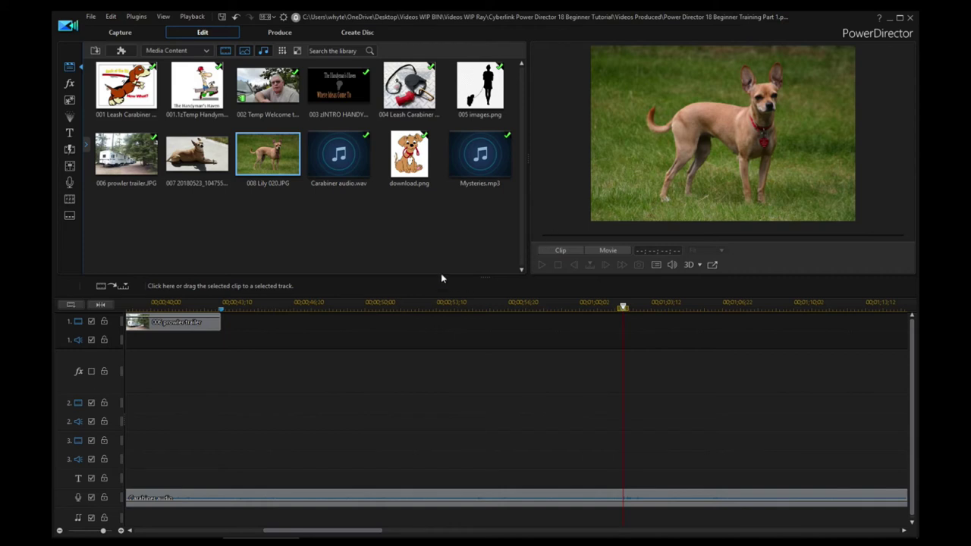
click(194, 160)
drag(194, 159, 226, 323)
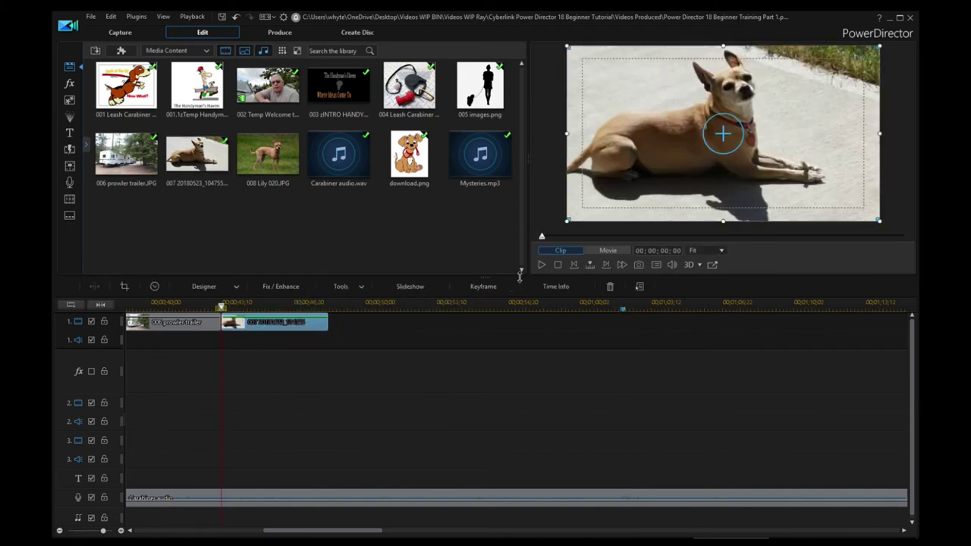
click(543, 265)
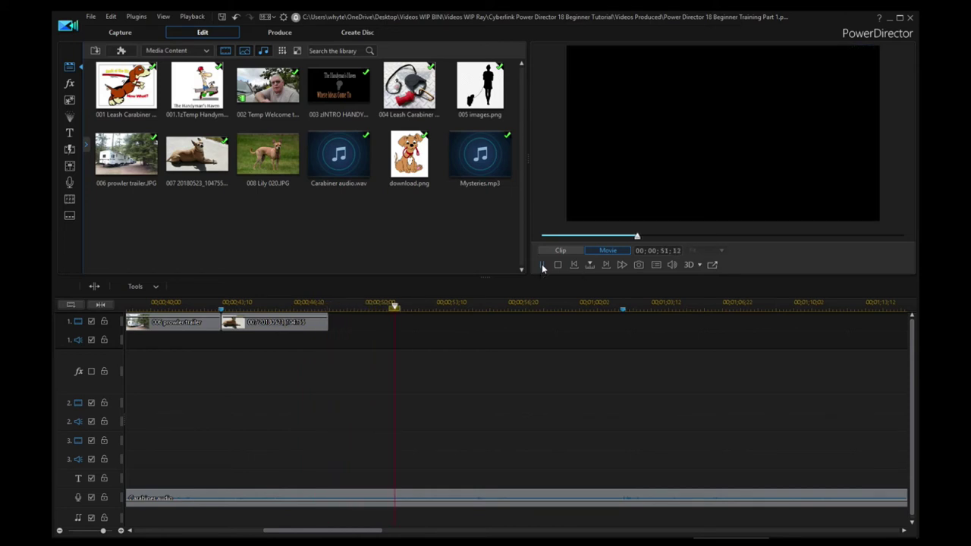
click(542, 265)
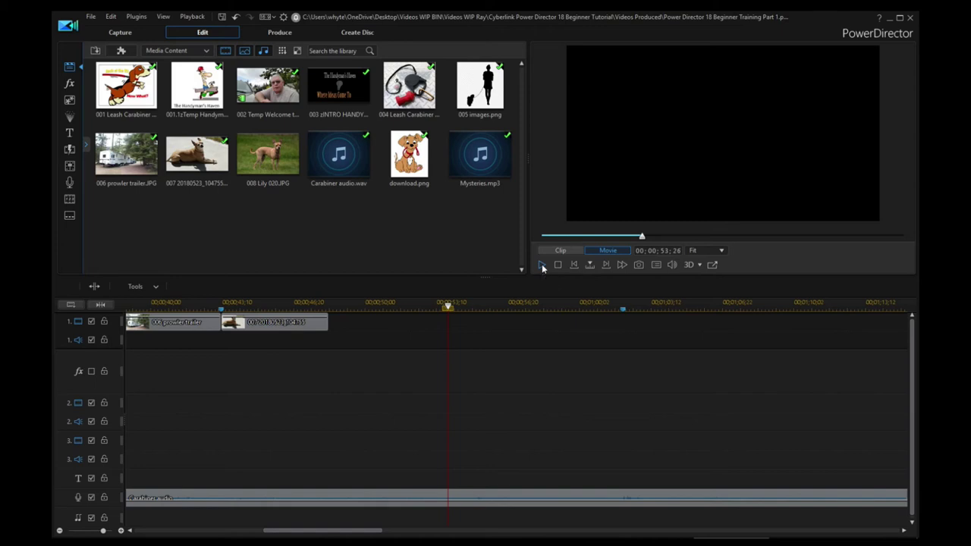
right_click(448, 307)
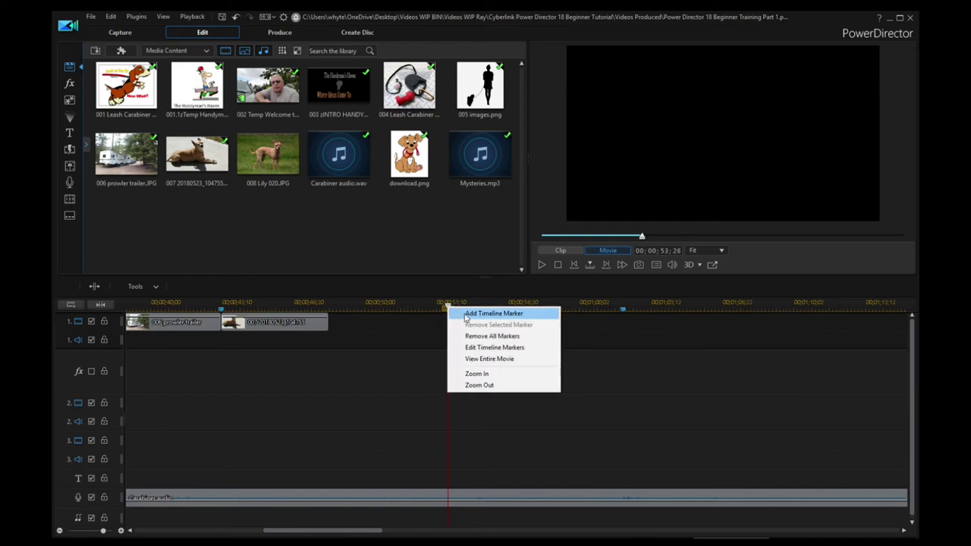
click(465, 313)
click(464, 315)
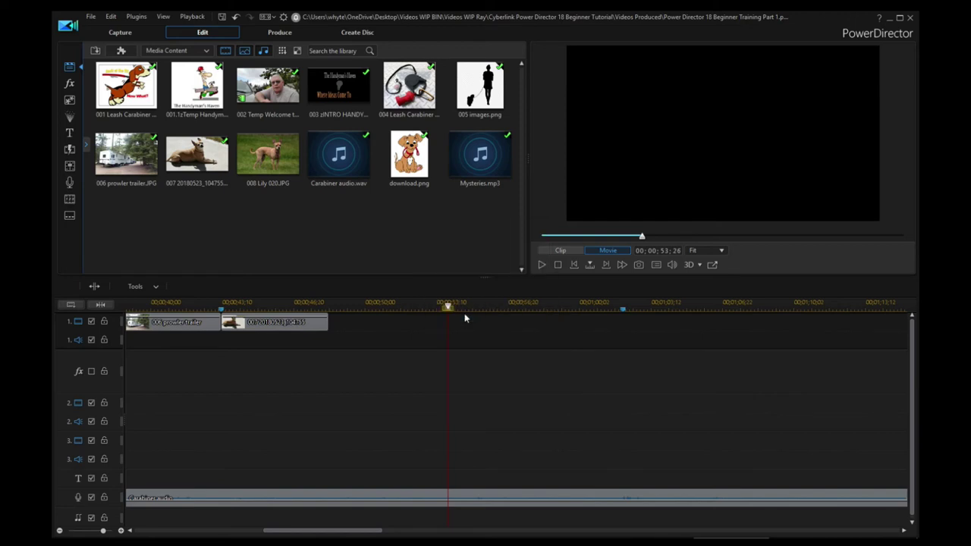
click(319, 323)
drag(327, 323, 447, 322)
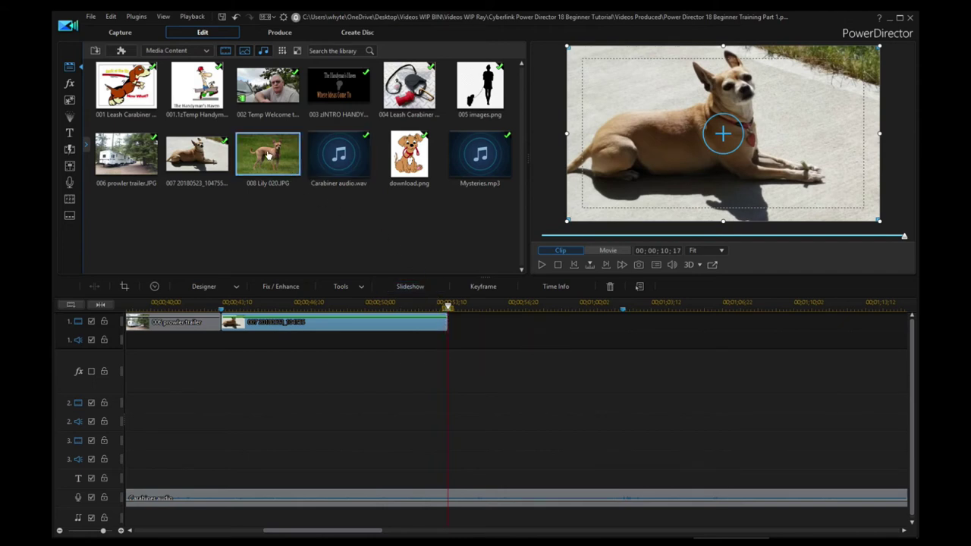
Insert the 008 Lily 020 picture on track 1 at 00;00;53;26, directly after the 007 picture
mouse_move(267, 155)
mouse_down()
mouse_move(457, 232)
mouse_move(485, 273)
mouse_move(494, 320)
mouse_move(451, 323)
mouse_move(470, 288)
mouse_move(275, 159)
mouse_up()
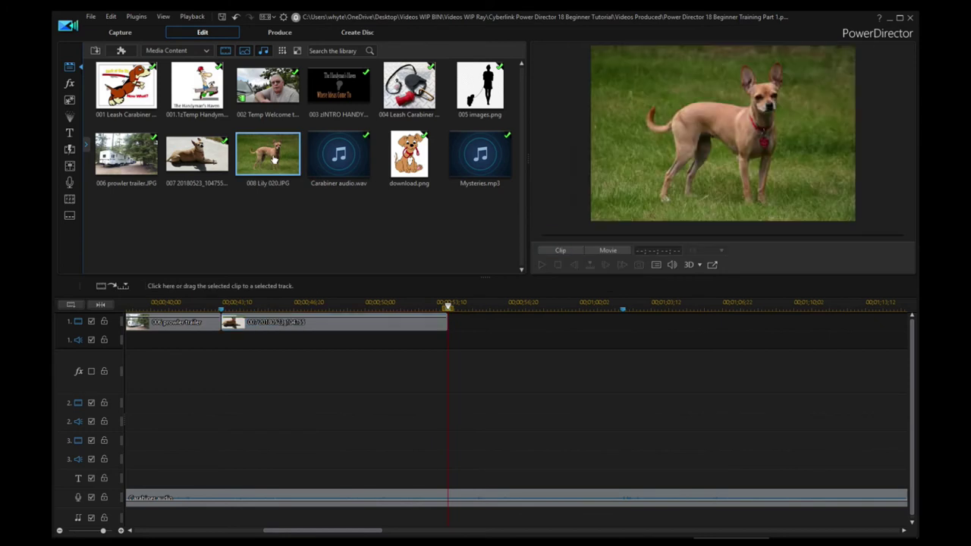
click(429, 323)
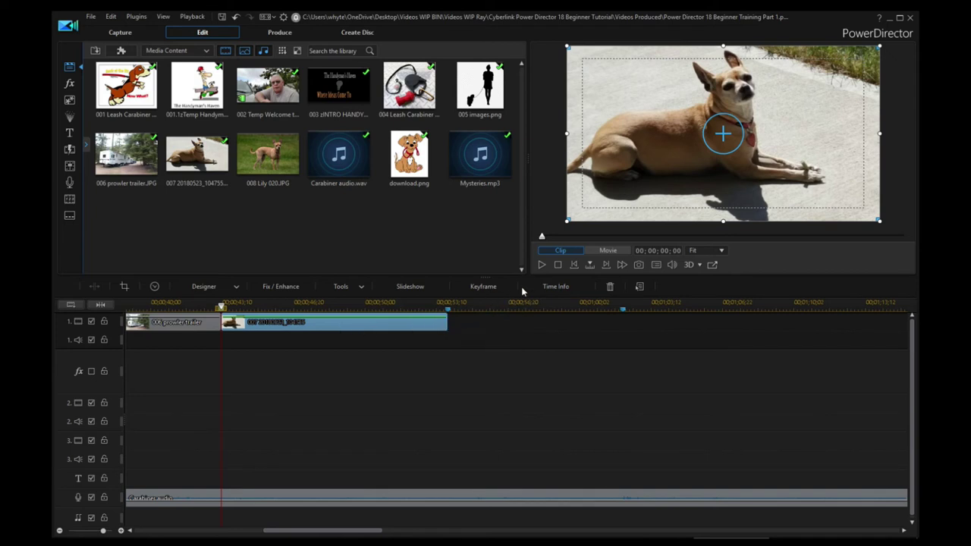
click(605, 264)
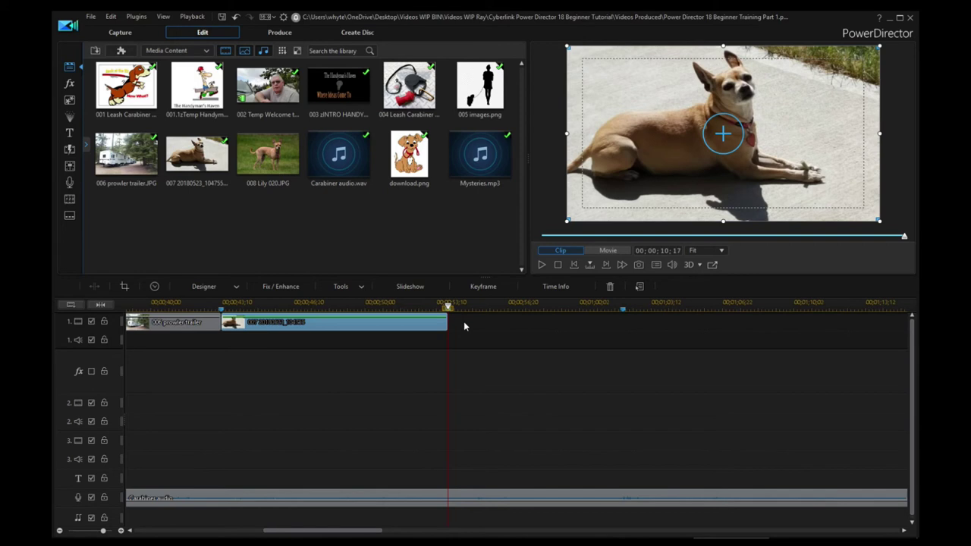
mouse_move(274, 161)
mouse_down()
mouse_move(376, 217)
mouse_move(319, 161)
mouse_move(275, 160)
mouse_up()
right_click(271, 154)
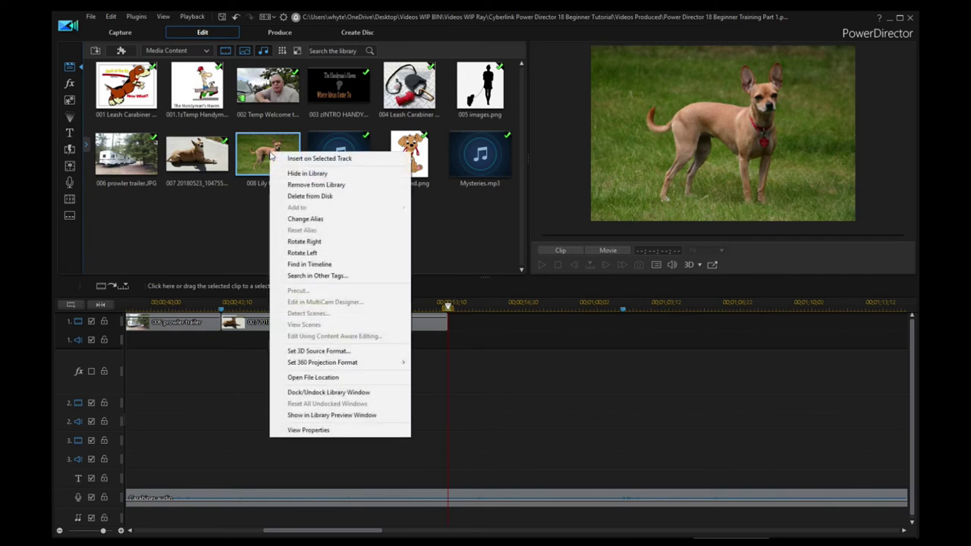
click(329, 159)
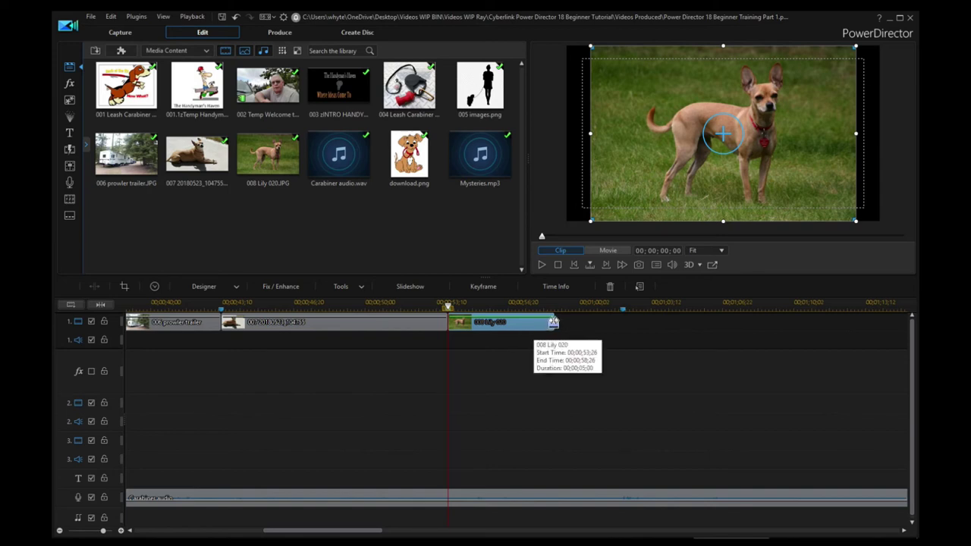
Extend the end of the 008 Lily 020 picture to the 00;01;02;03 marker and play the movie from the 006 picture to 00;01;05;13
drag(553, 322, 603, 328)
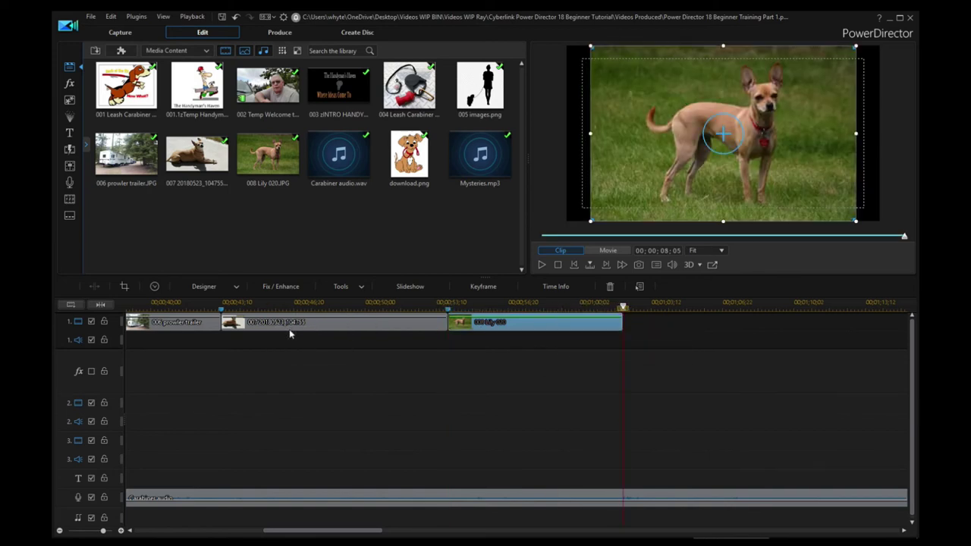
click(199, 304)
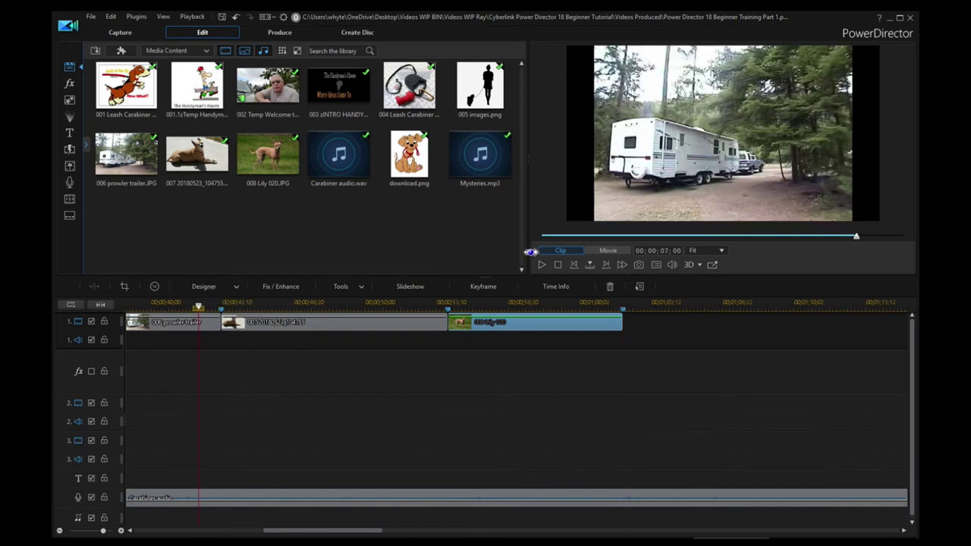
click(542, 265)
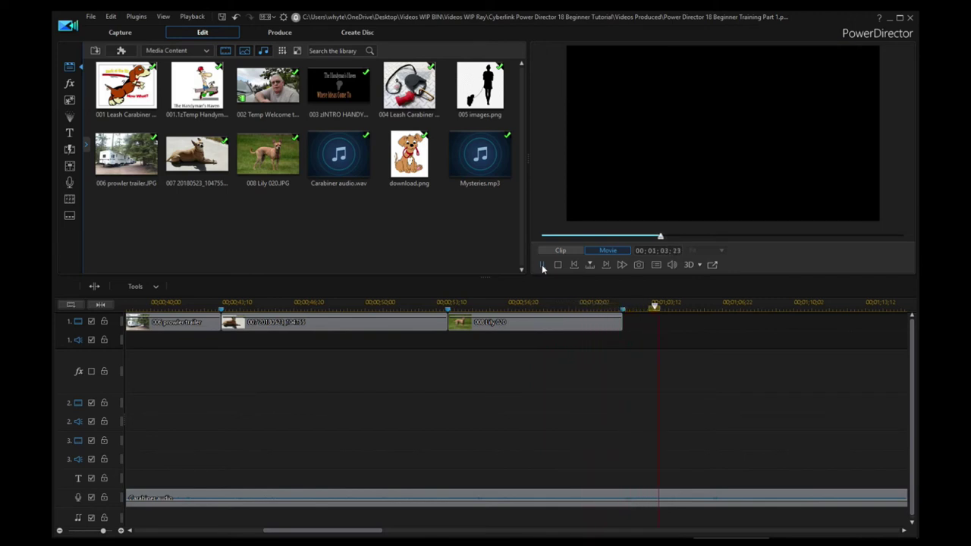
click(543, 265)
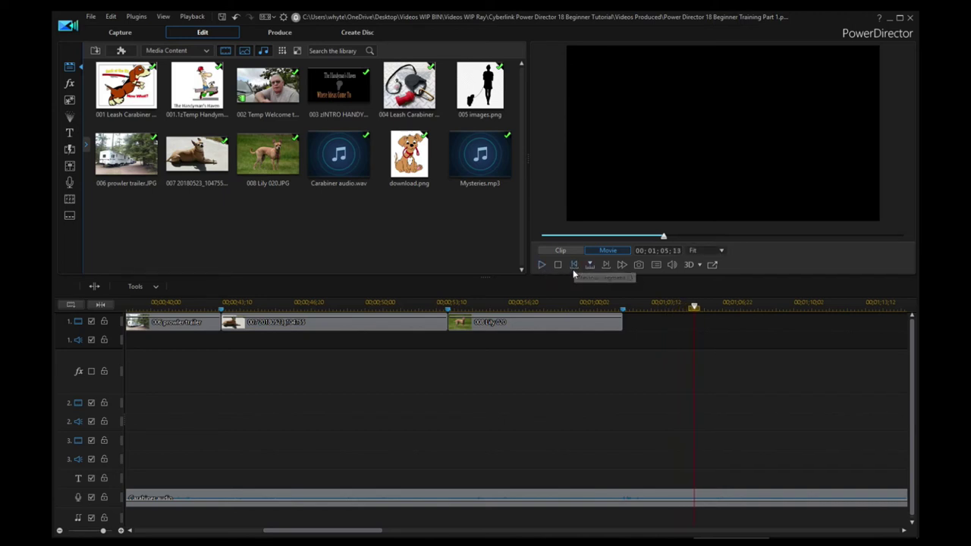
Import the 010 Leash Carabiner picture into the library and insert it on track 1 at the 00;01;02;03 marker
click(574, 265)
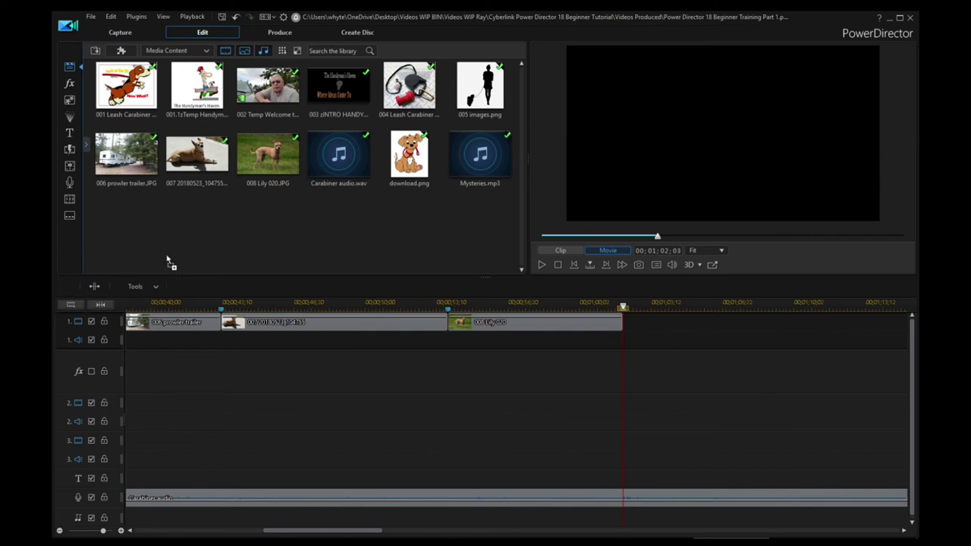
drag(175, 238, 173, 230)
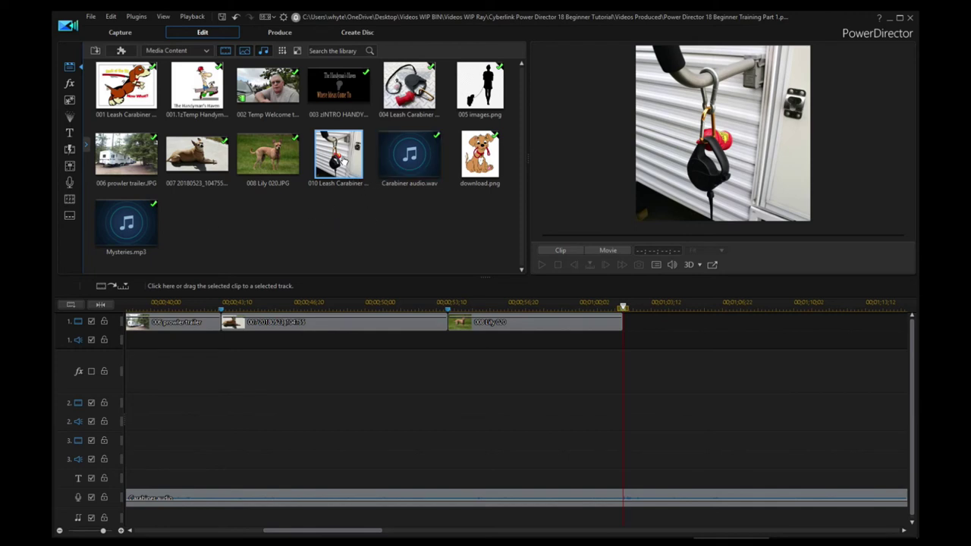
right_click(343, 161)
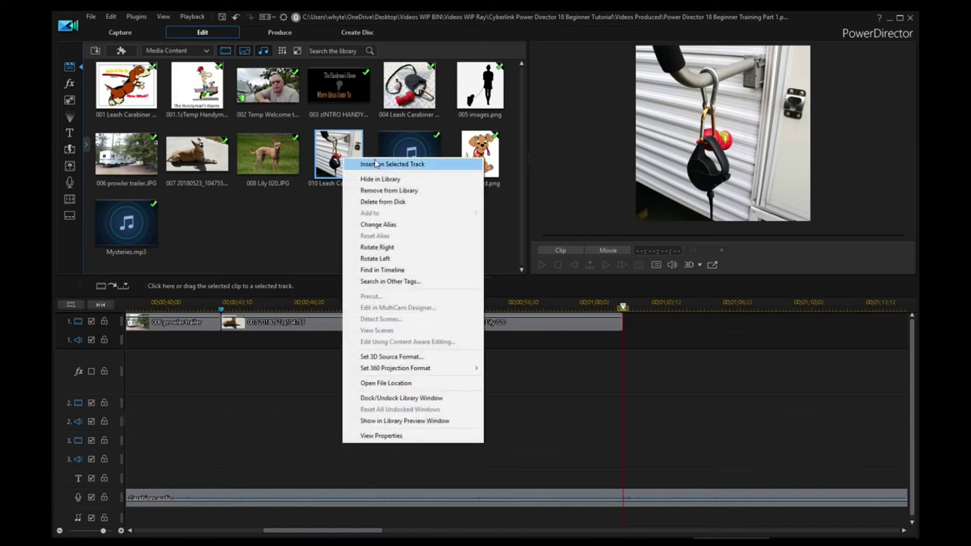
click(384, 165)
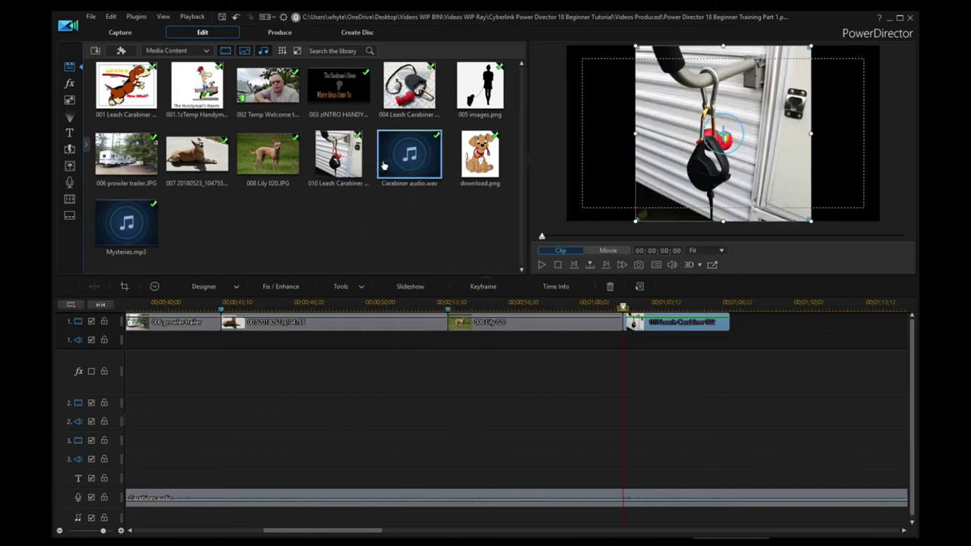
Play the narration from 00;01;02;03 to 00;02;13;02, replay it from 00;01;59;21 and pause at about 00;02;08
click(541, 265)
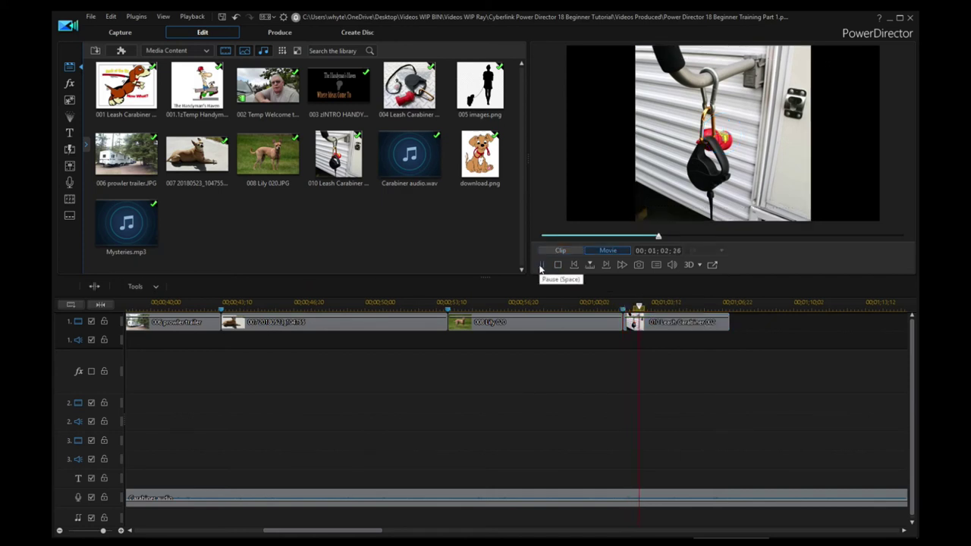
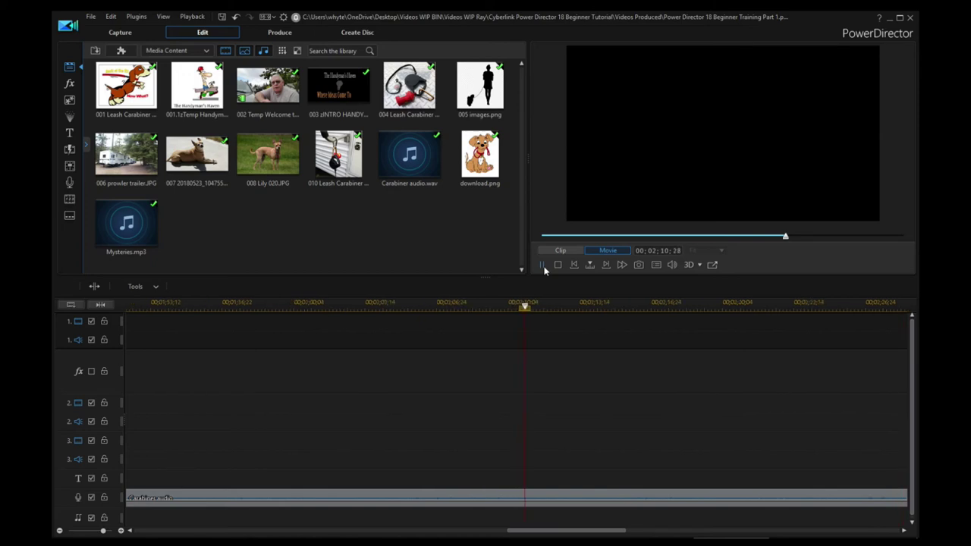
click(543, 266)
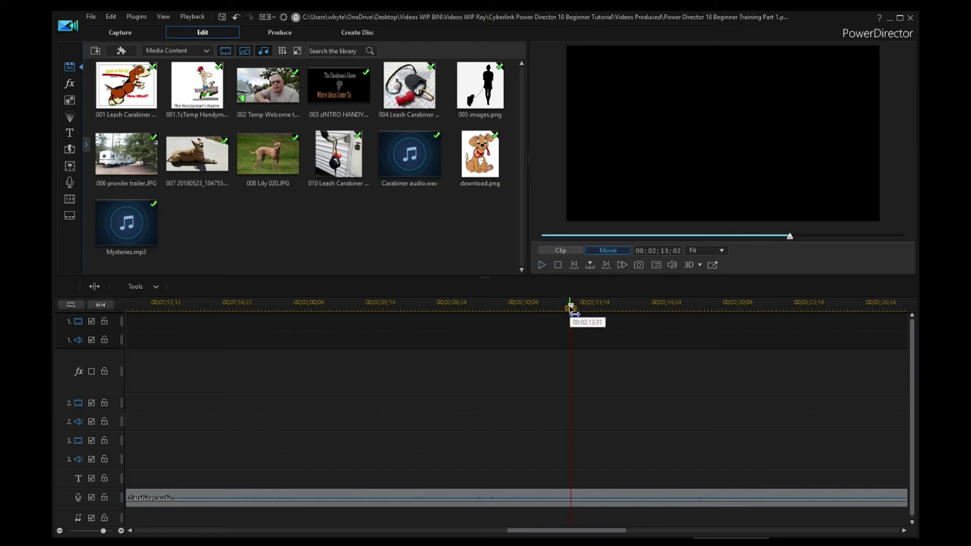
drag(571, 311, 289, 315)
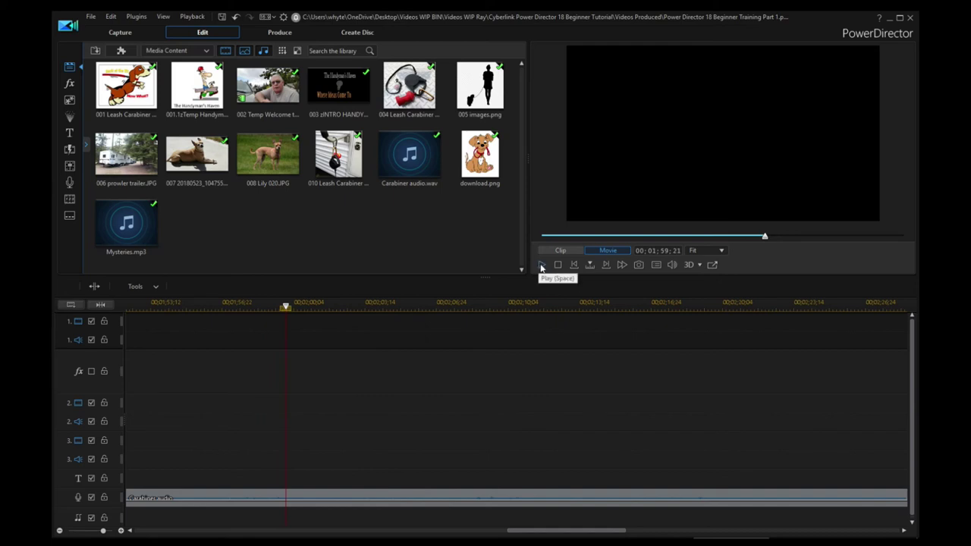
click(541, 266)
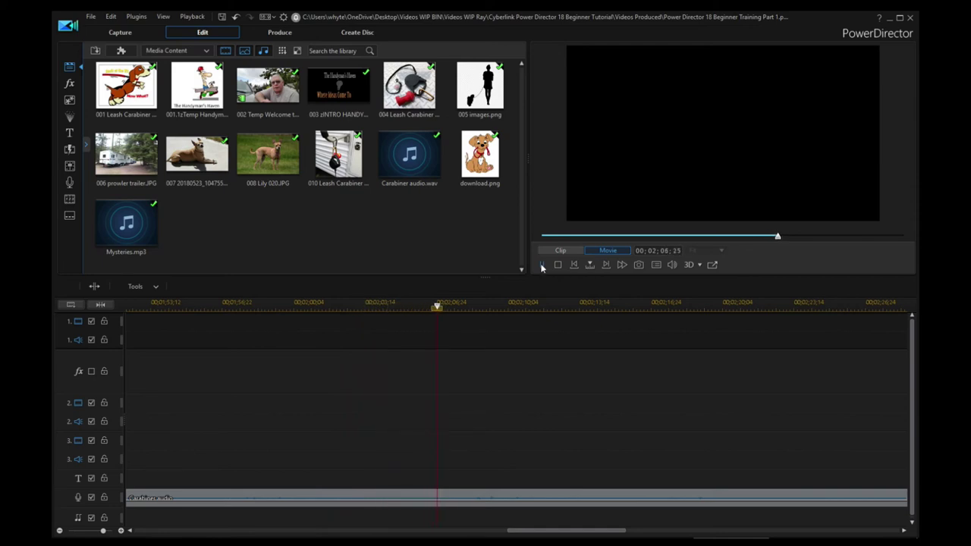
click(542, 265)
Move the playhead to the pause in the narration and add a timeline marker at 00;02;08;14
drag(477, 307, 475, 311)
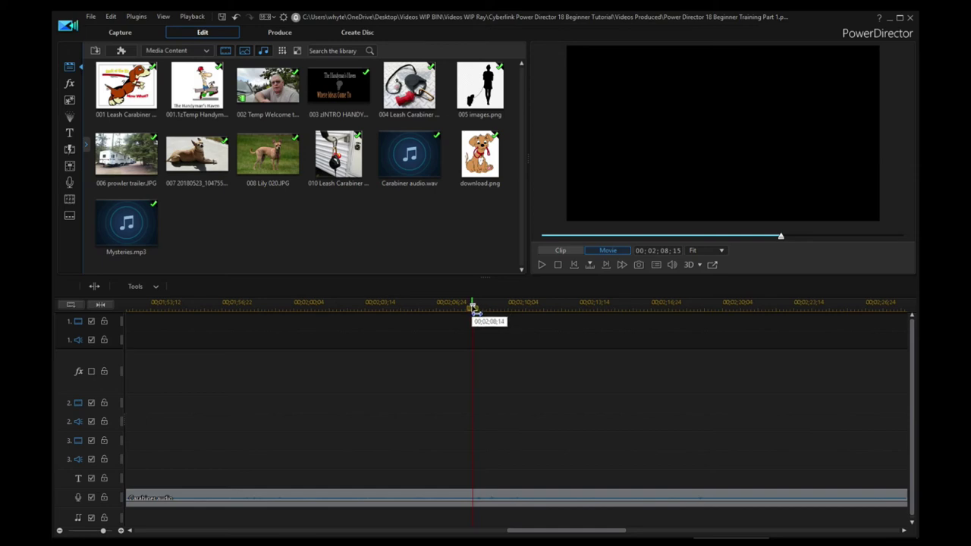
right_click(472, 307)
click(500, 313)
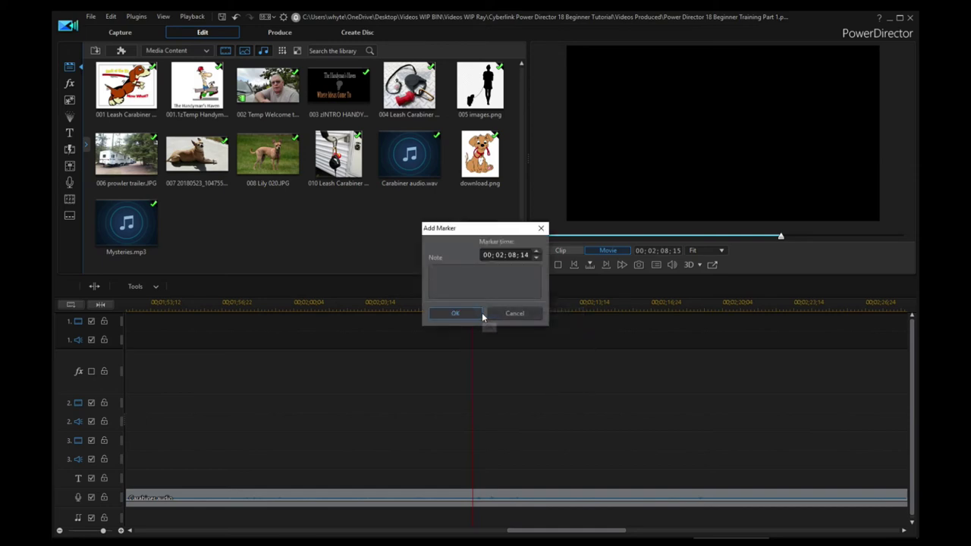
click(469, 315)
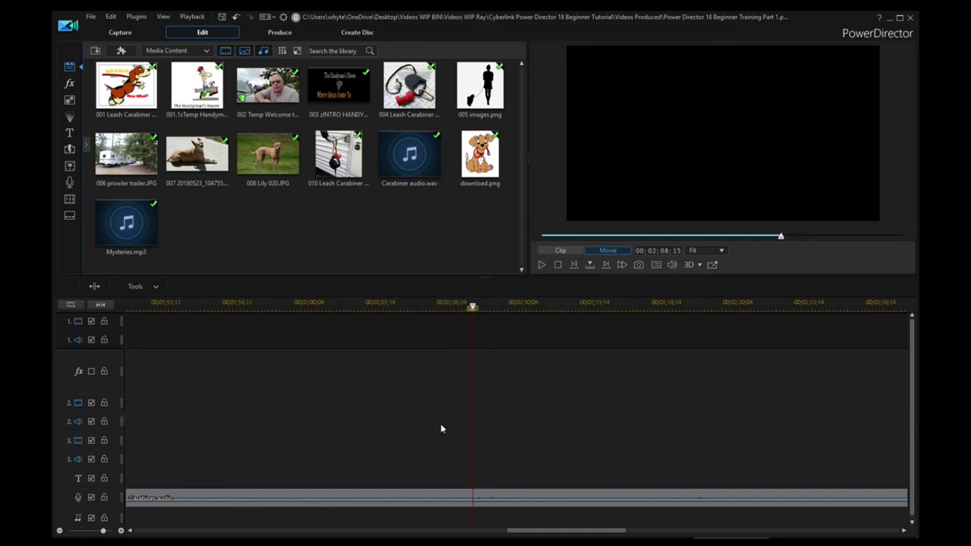
Play the movie briefly from 00;01;05;05 and extend the end of the 010 Leash Carabiner picture to the 00;02;08;14 marker
drag(521, 532, 471, 538)
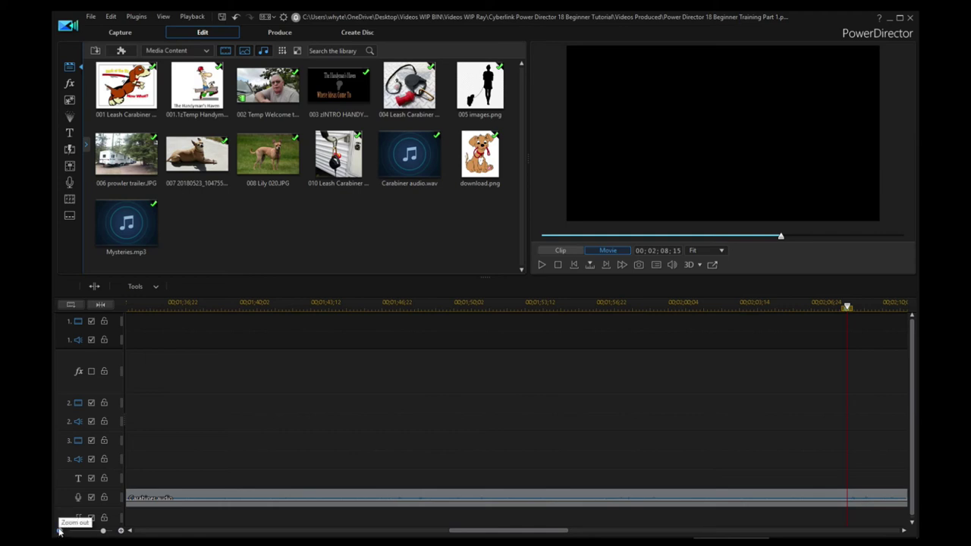
click(60, 530)
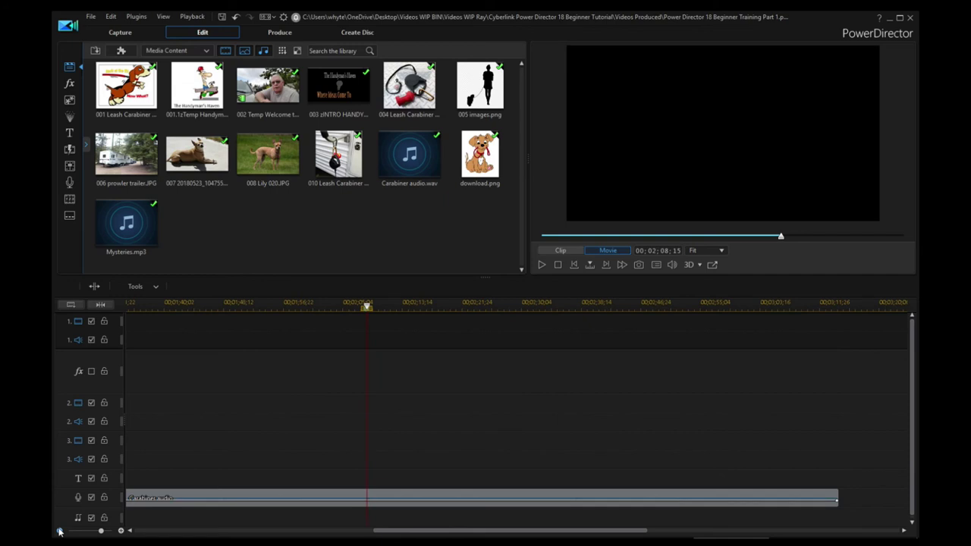
click(60, 530)
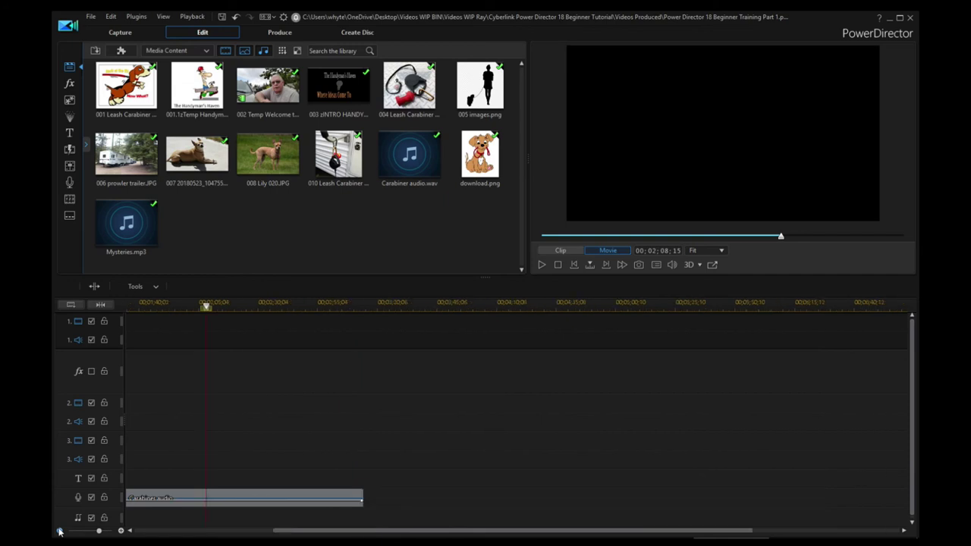
drag(304, 534, 93, 528)
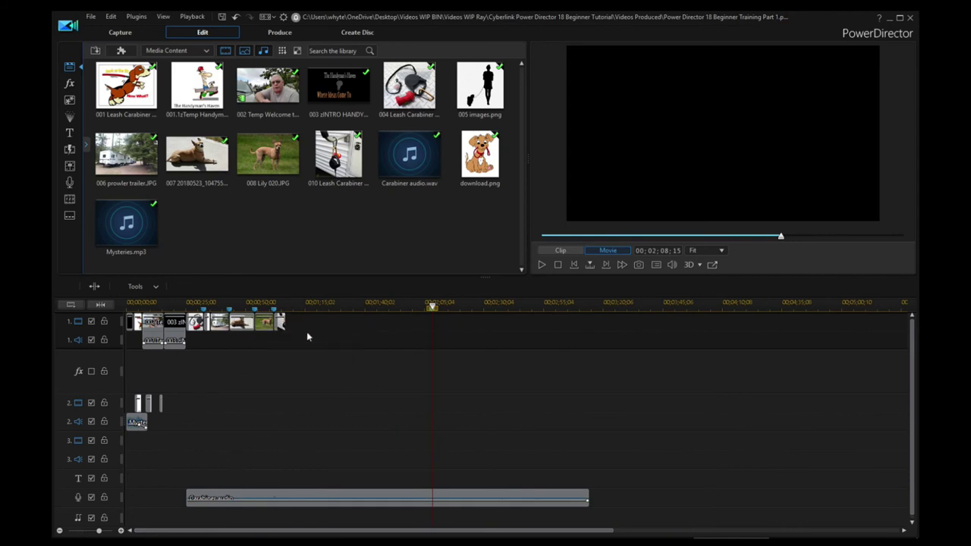
click(121, 531)
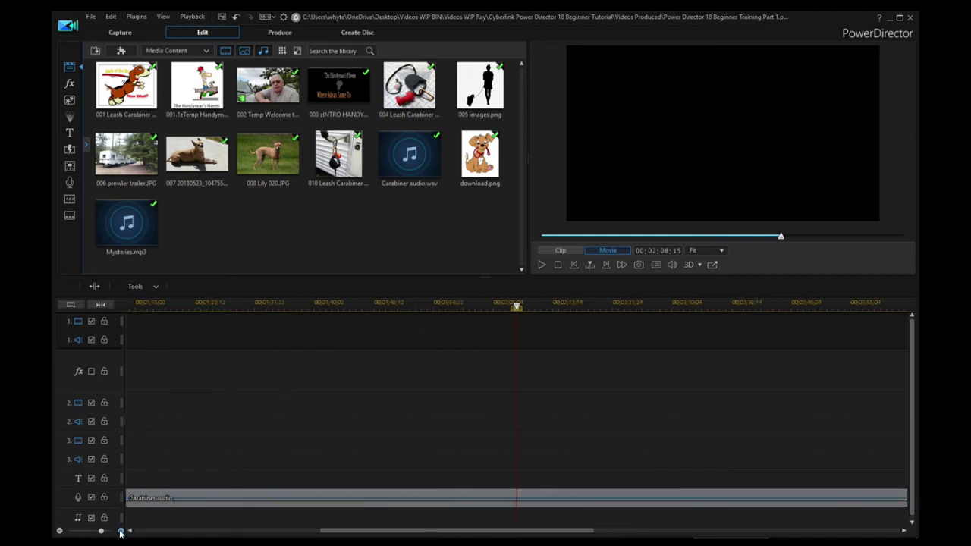
drag(406, 534, 302, 535)
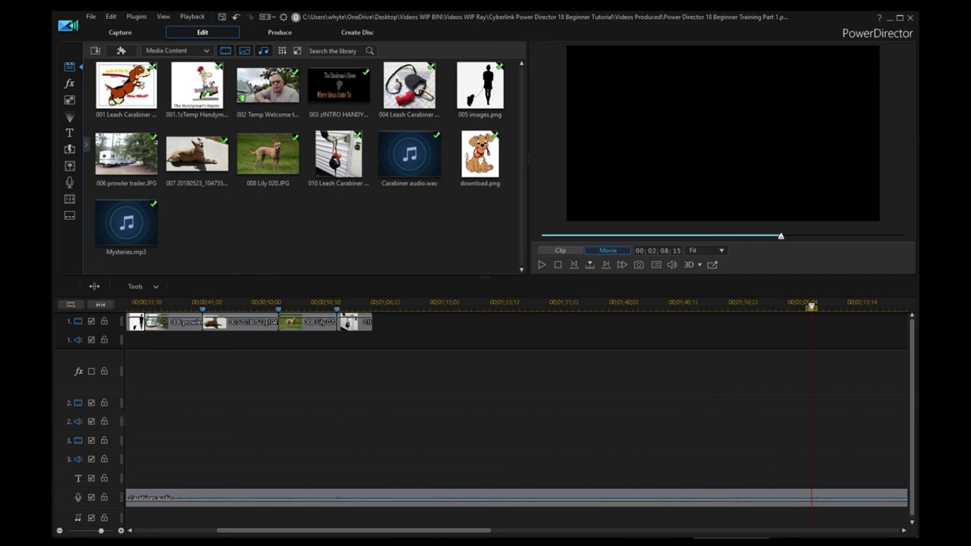
click(357, 299)
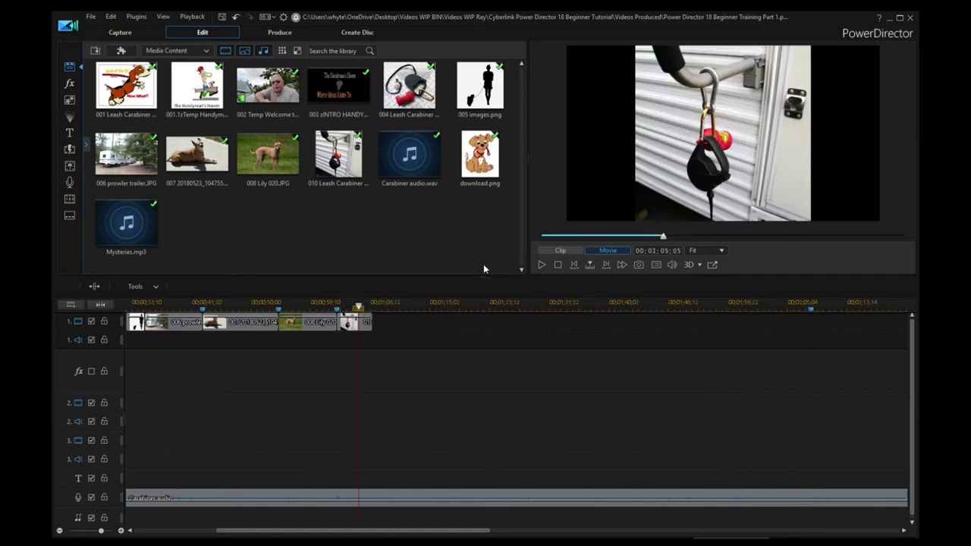
click(540, 265)
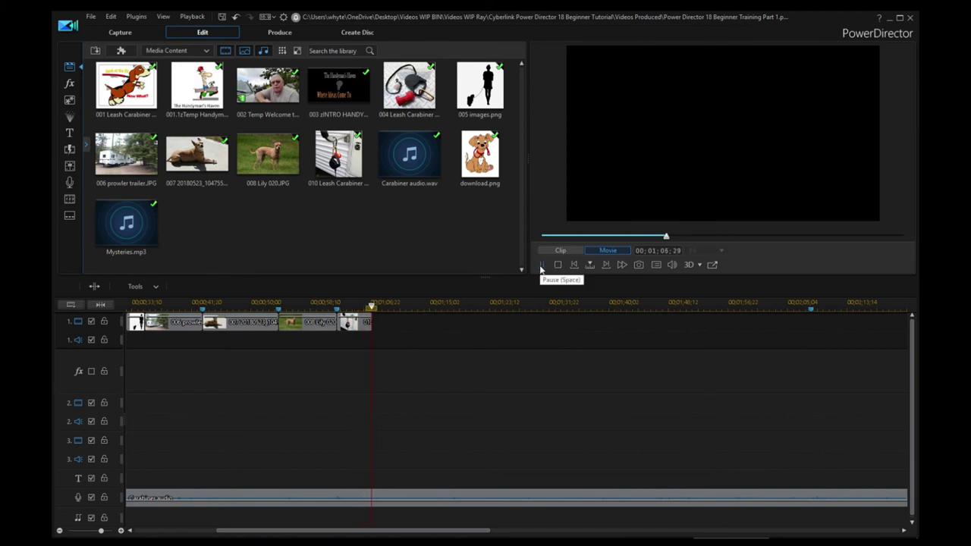
click(540, 265)
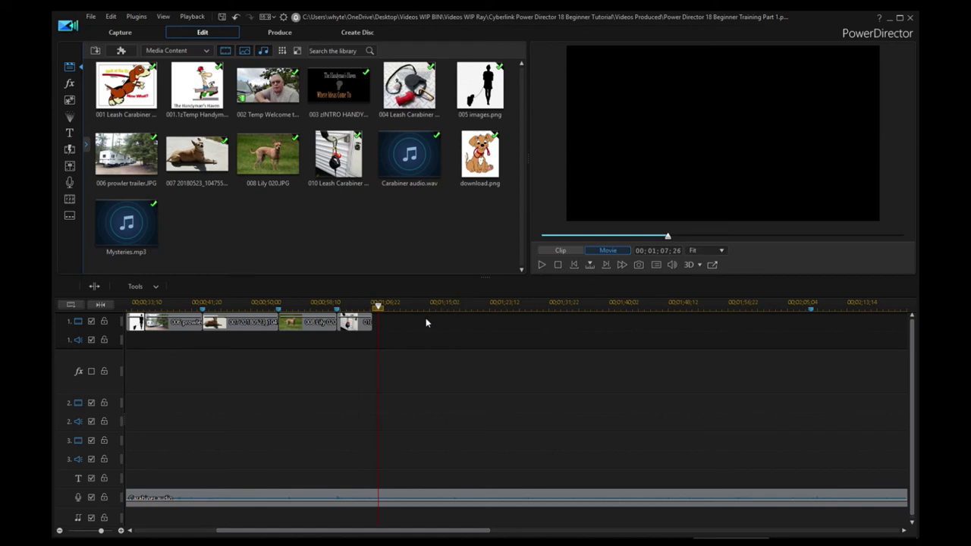
click(368, 324)
drag(370, 325, 811, 318)
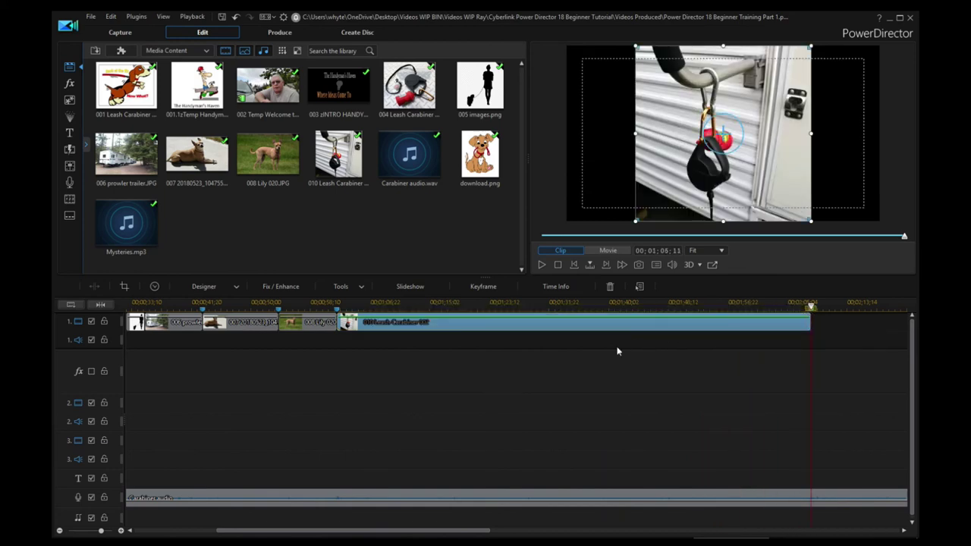
Play the narration from the 00;02;08;14 marker past 00;02;54;03, replay it from 00;02;37;18 and pause at 00;02;47;29
drag(445, 532, 483, 531)
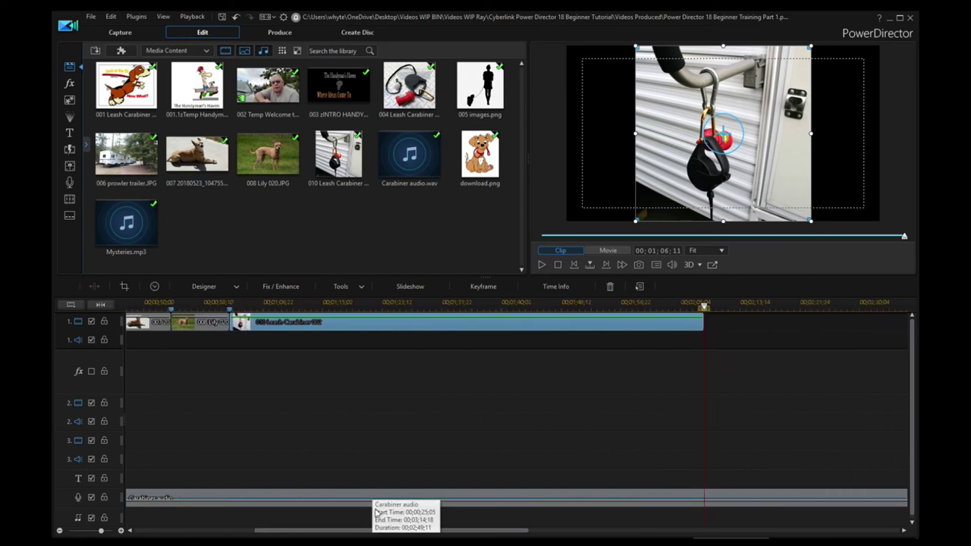
drag(385, 533, 523, 533)
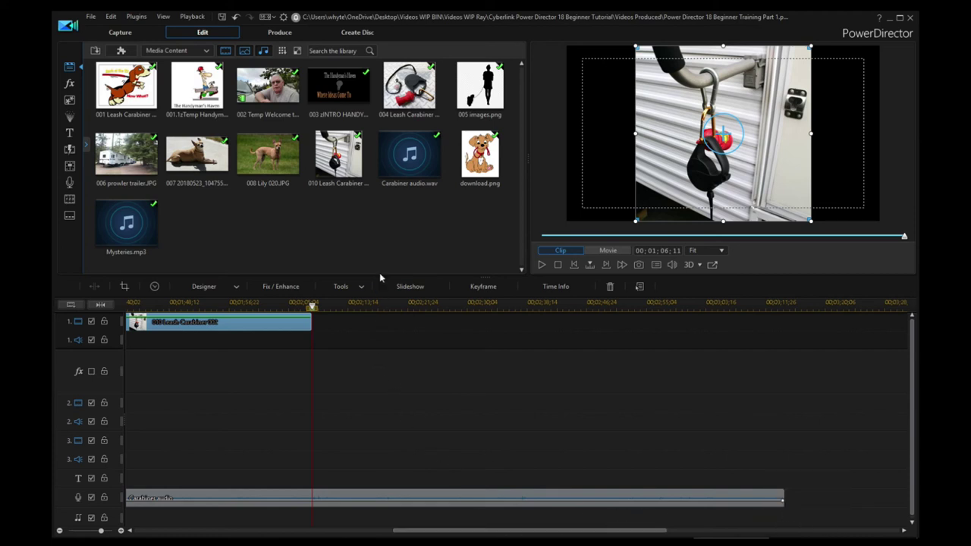
click(541, 265)
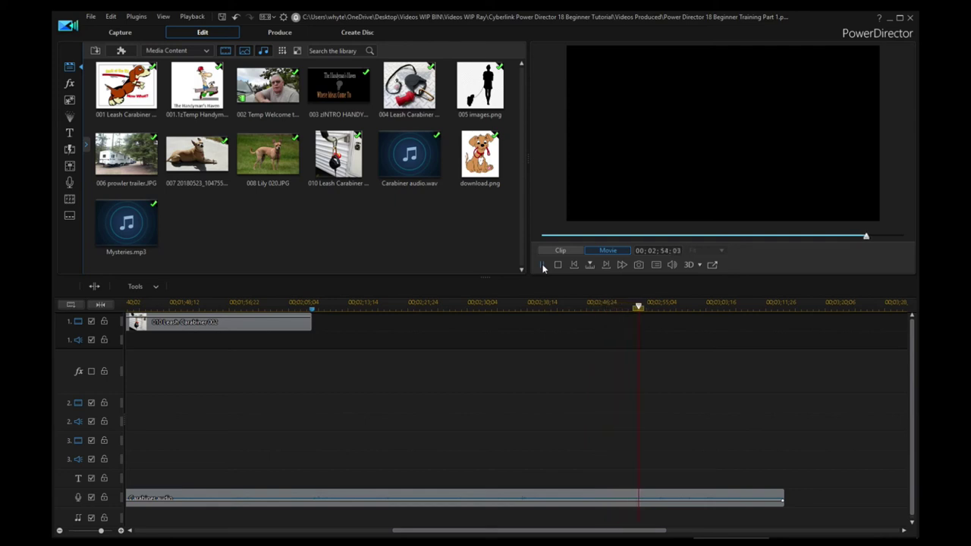
click(541, 265)
drag(644, 306, 521, 311)
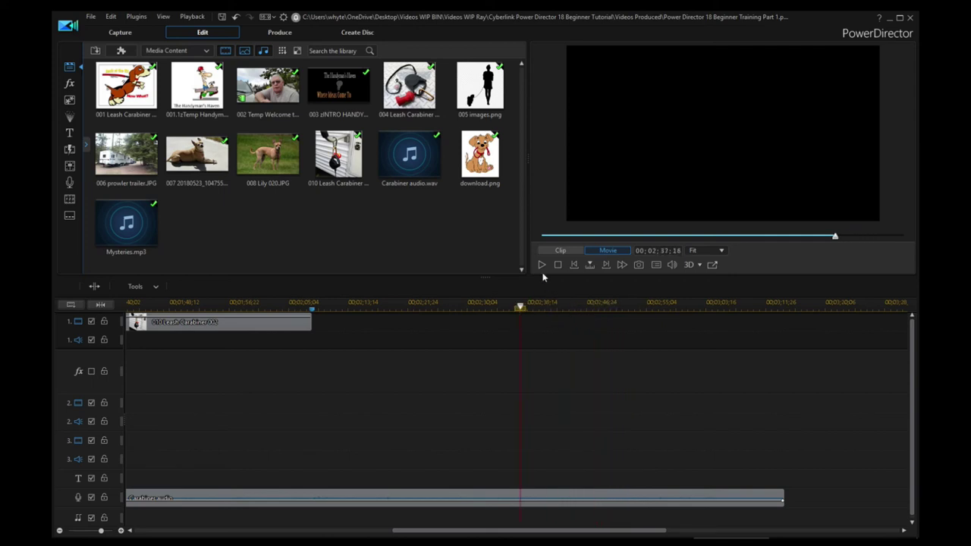
click(541, 265)
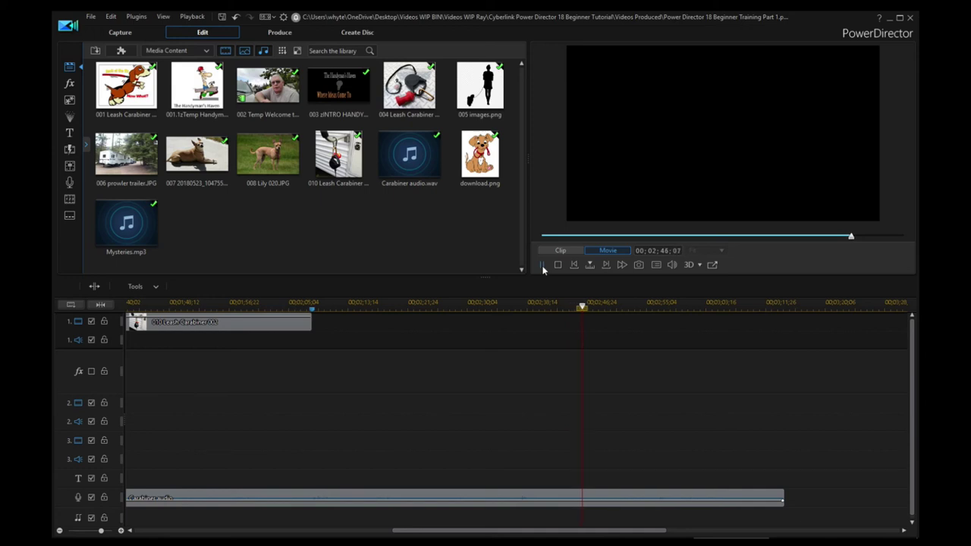
click(543, 265)
Add a timeline marker at 00;02;48;00
right_click(594, 306)
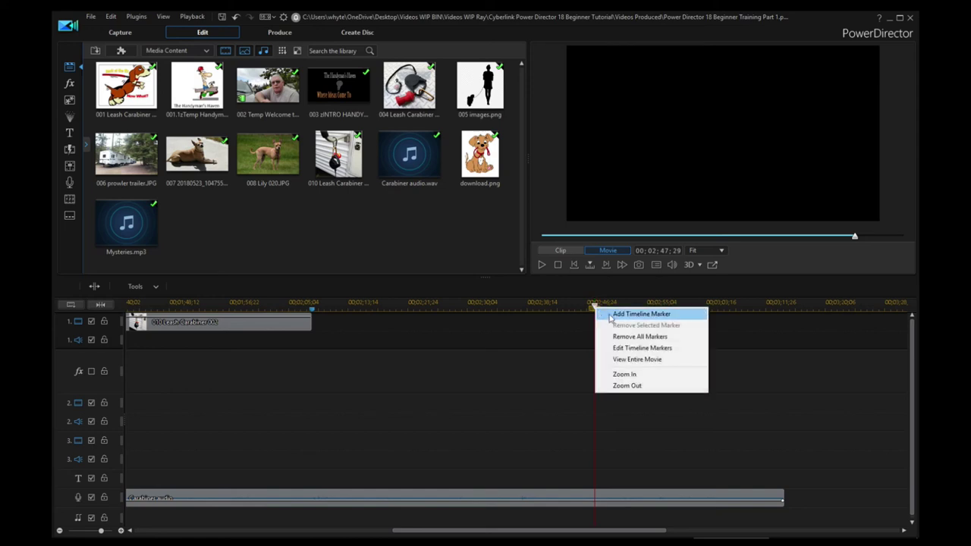
click(614, 313)
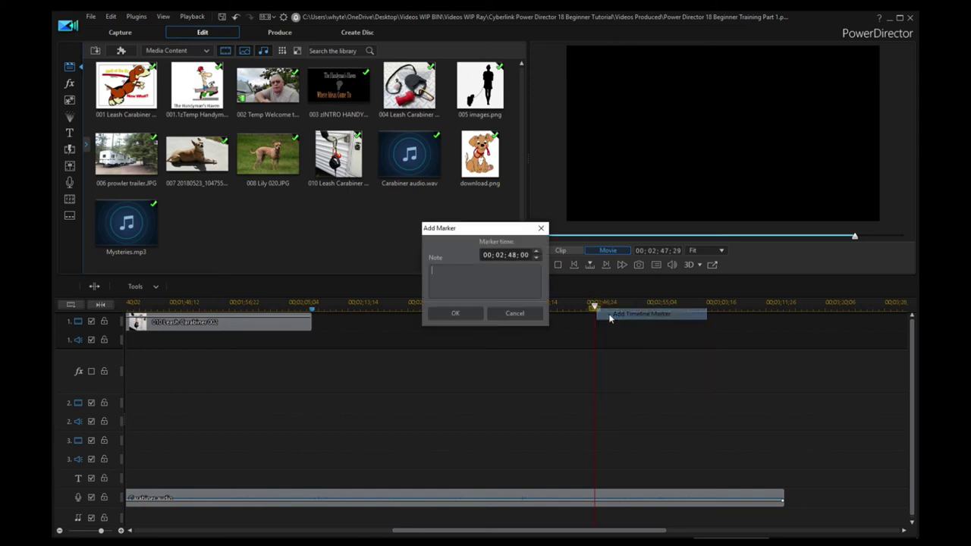
click(455, 314)
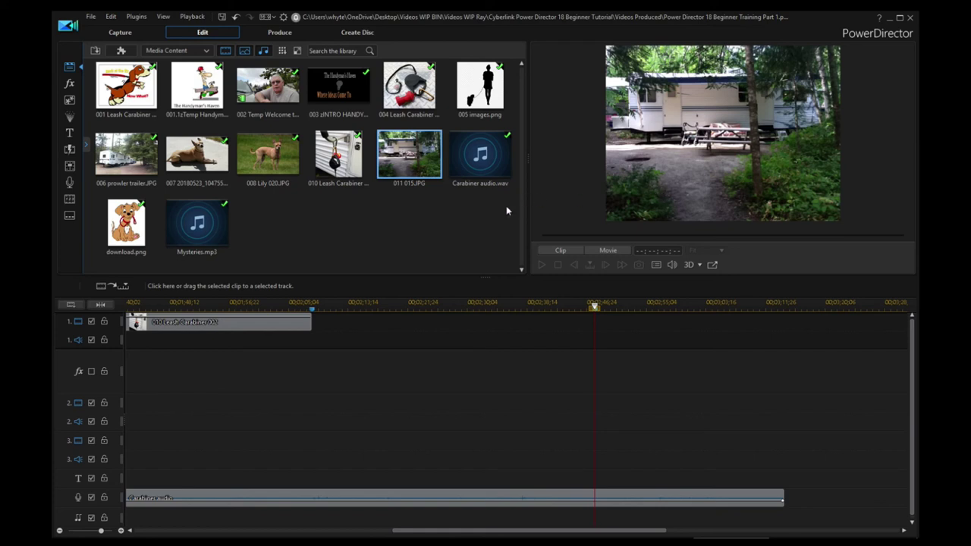
Place the 011 015 picture on track 1 at 00;02;08;14, directly after the 010 Leash Carabiner picture
drag(411, 171, 313, 324)
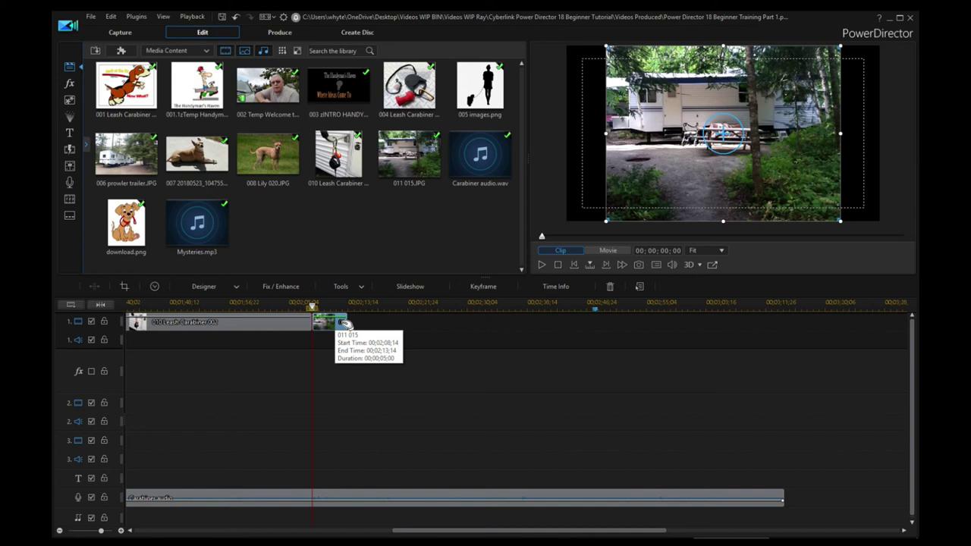
Extend the end of the 011 015 picture to the 00;02;48;00 marker and play the narration from there to 00;03;03;11
drag(344, 322, 591, 317)
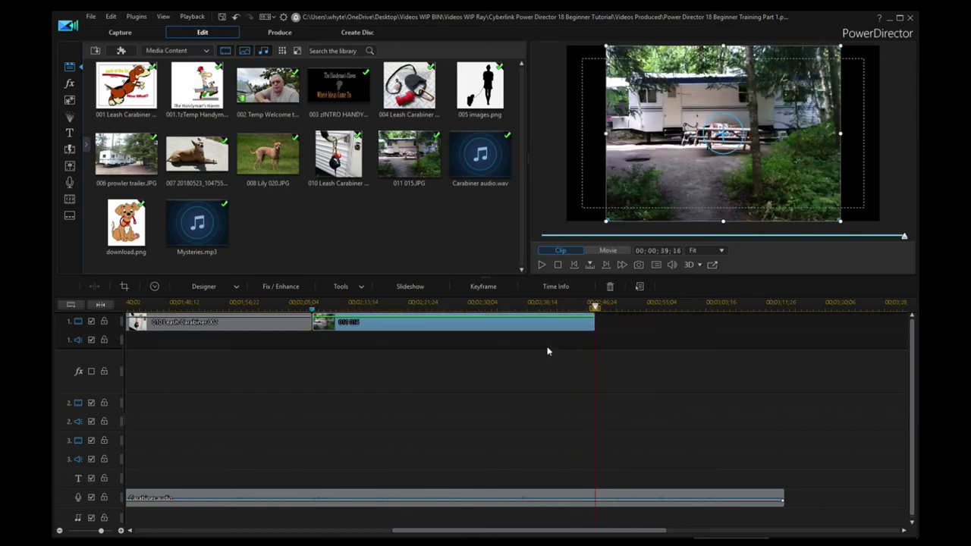
click(541, 265)
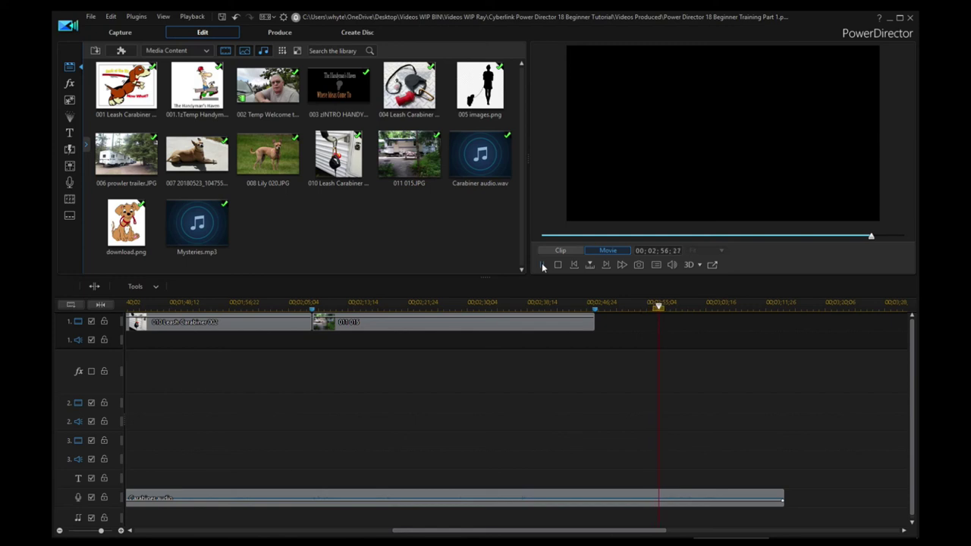
click(542, 266)
click(542, 265)
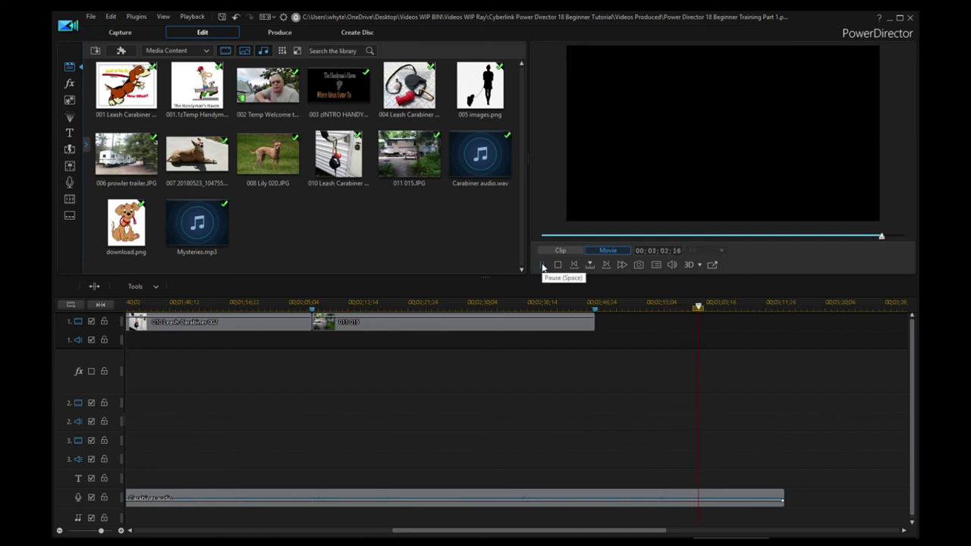
click(543, 265)
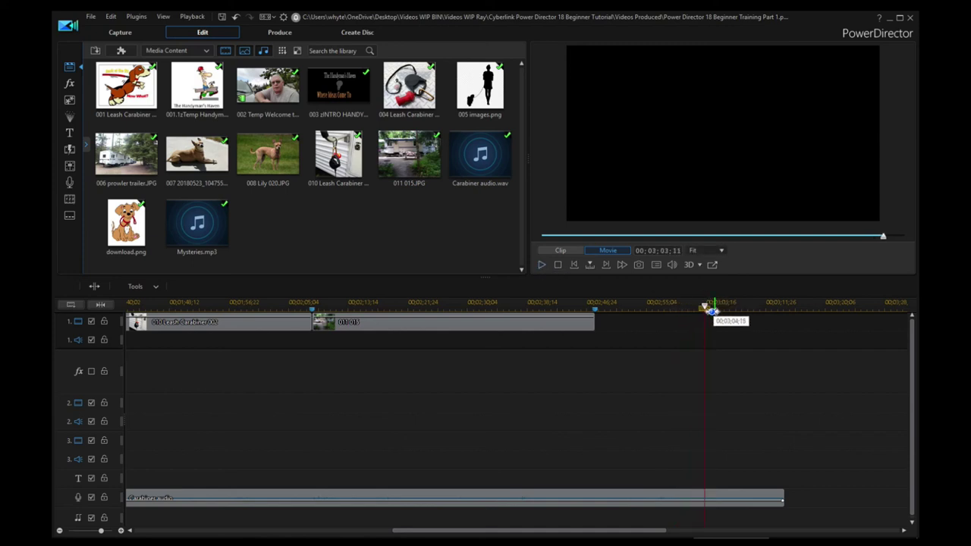
Replay the narration from 00;02;55;05, pause at 00;02;59;25 and add a timeline marker there
drag(705, 307, 649, 321)
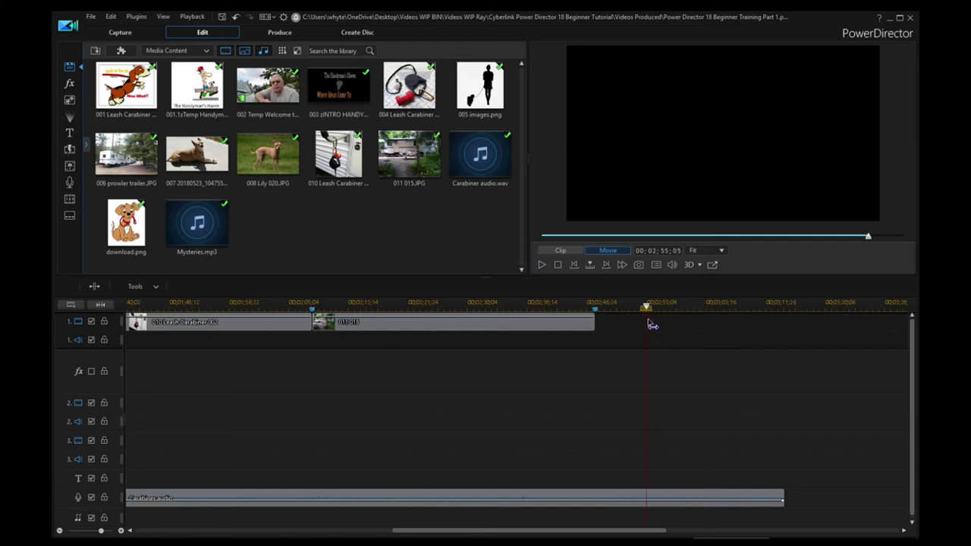
click(542, 264)
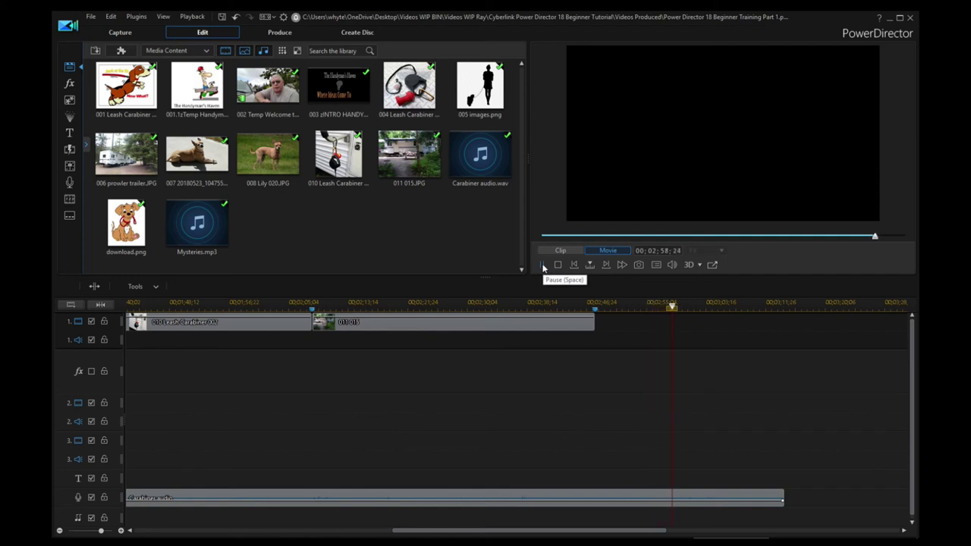
click(542, 265)
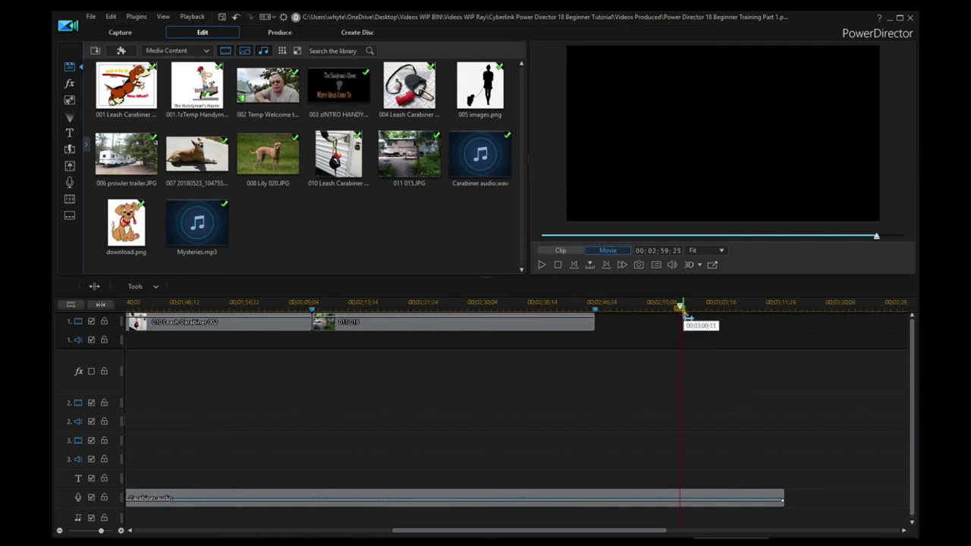
right_click(680, 312)
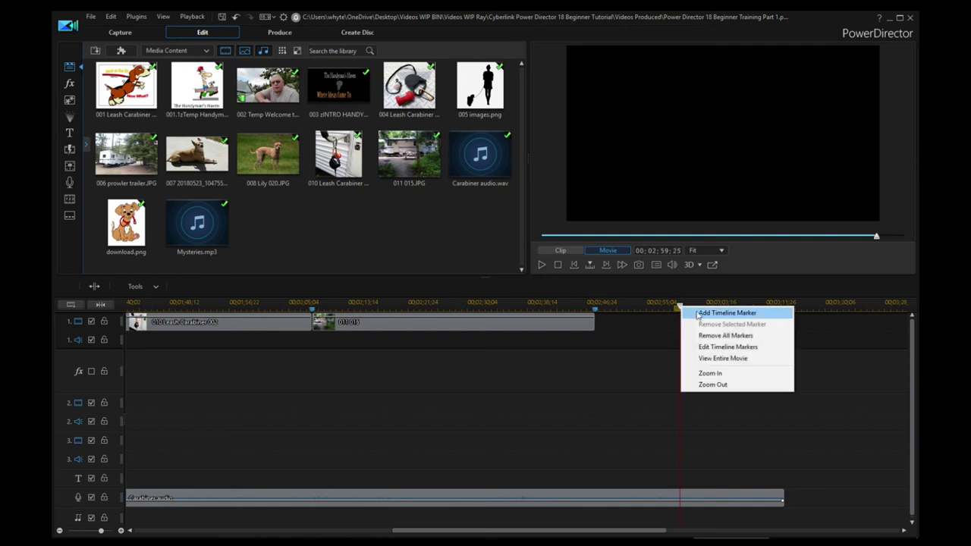
click(699, 314)
click(467, 314)
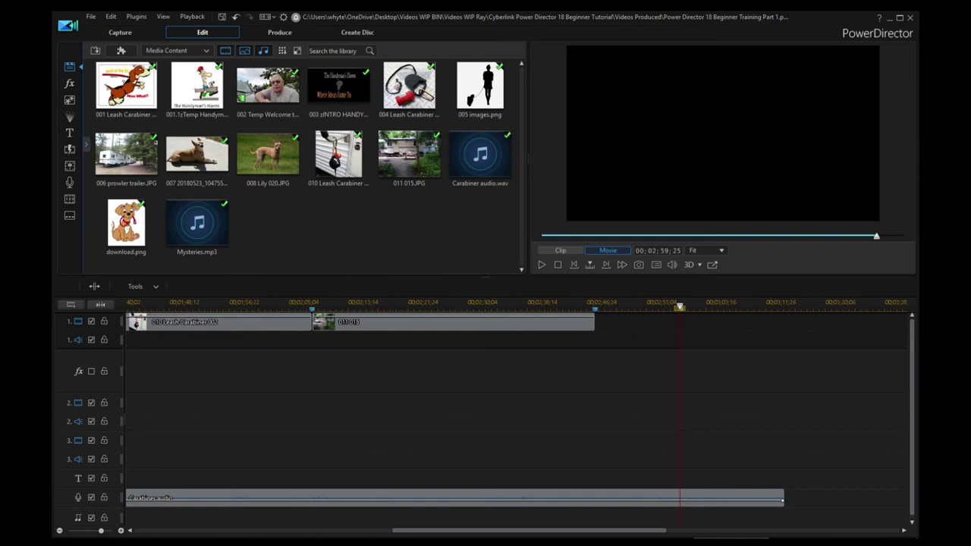
Add the 009 rTjKRed6c picture to track 1 between the 00;02;48;00 and 00;02;59;25 markers, and place the 010 Leash Carabiner picture directly after it
key(ctrl+v)
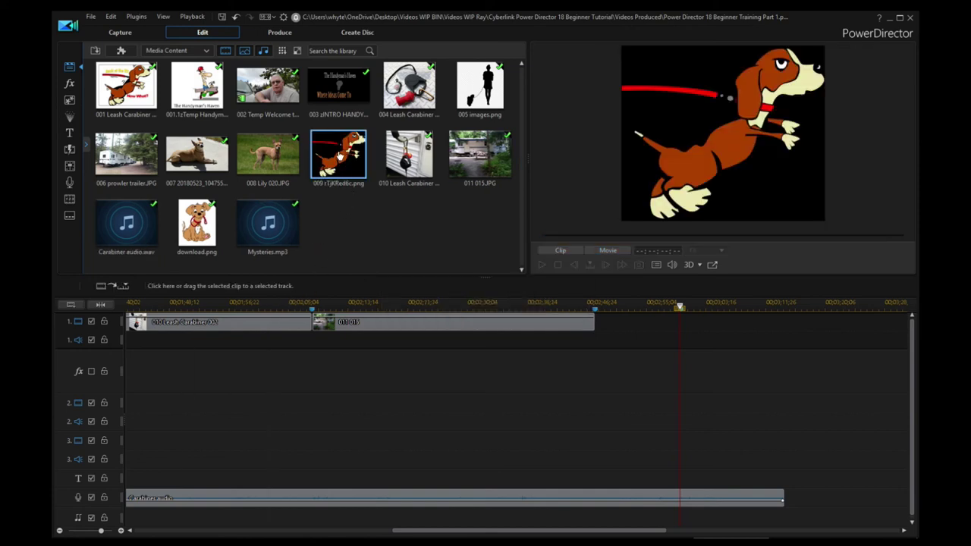
drag(349, 157, 680, 328)
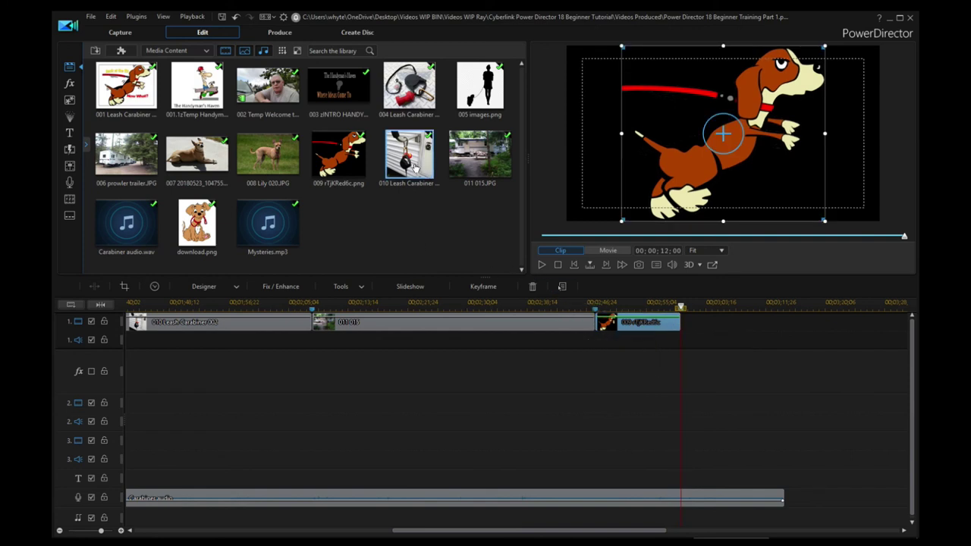
drag(412, 155, 743, 325)
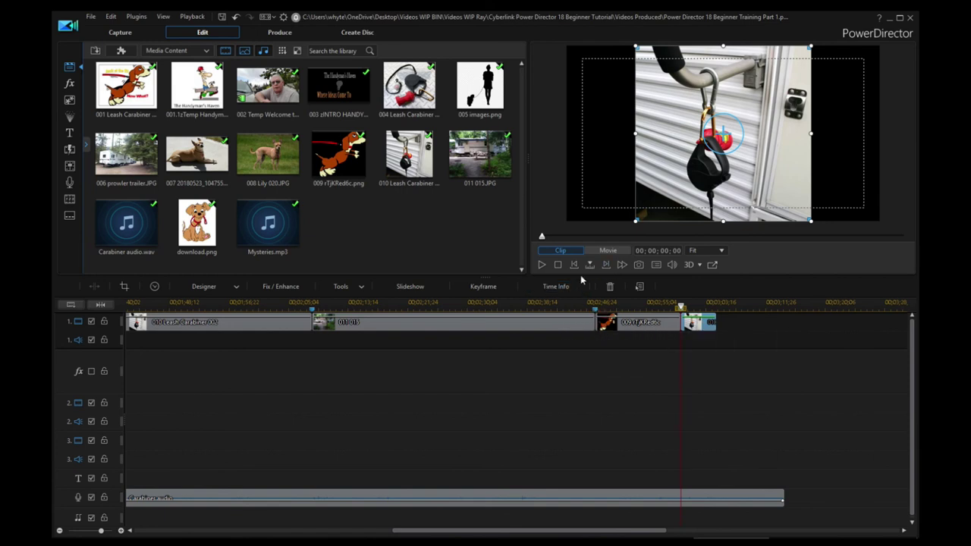
Play the narration from the 00;02;59;25 marker to its end, replay the final part and pause at 00;03;12;26
click(542, 265)
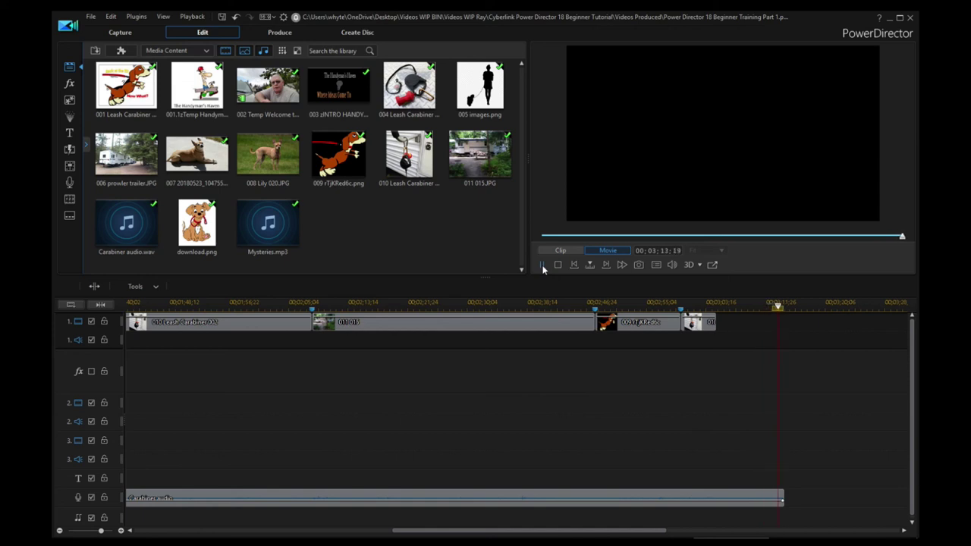
click(542, 266)
drag(785, 307, 735, 328)
click(541, 265)
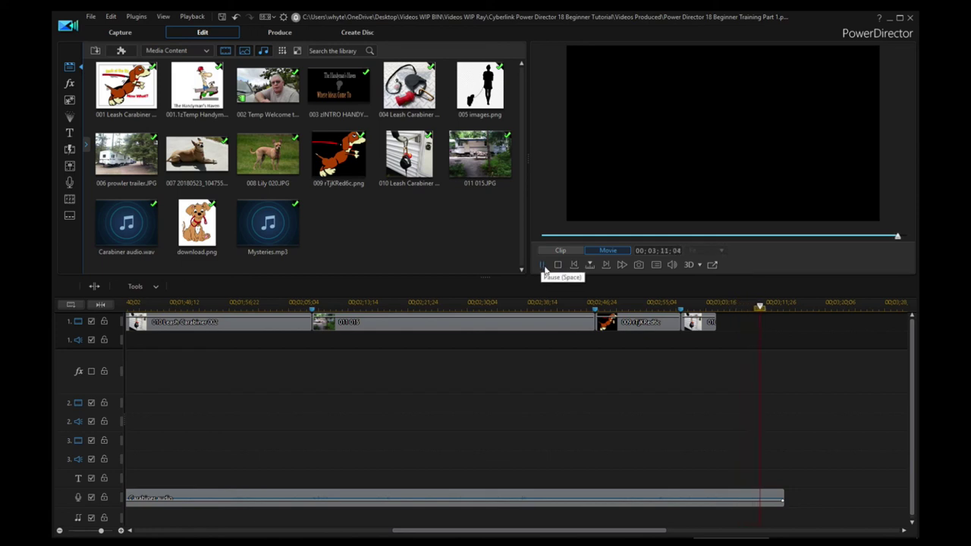
click(542, 265)
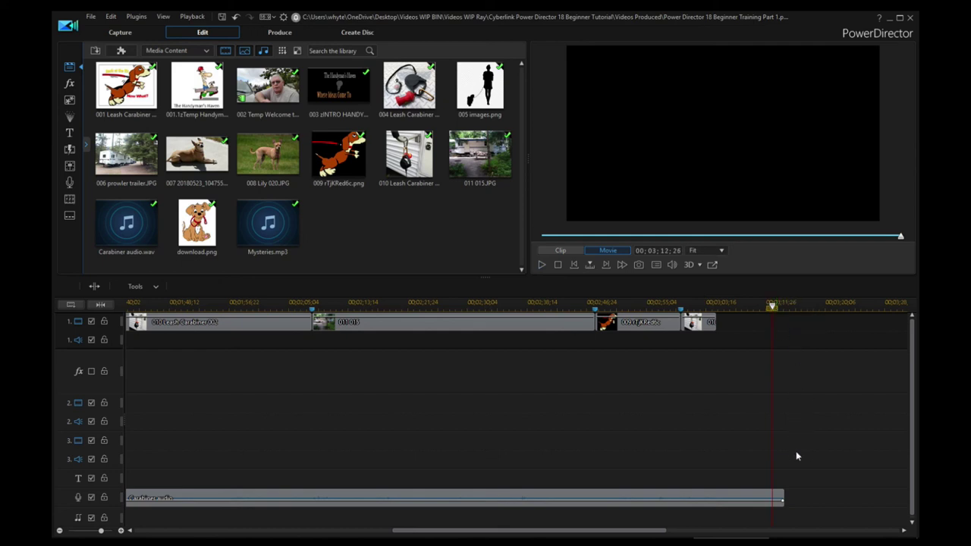
Split the Carabiner audio clip at 00;03;12;26 and delete the leftover piece at its end
click(758, 500)
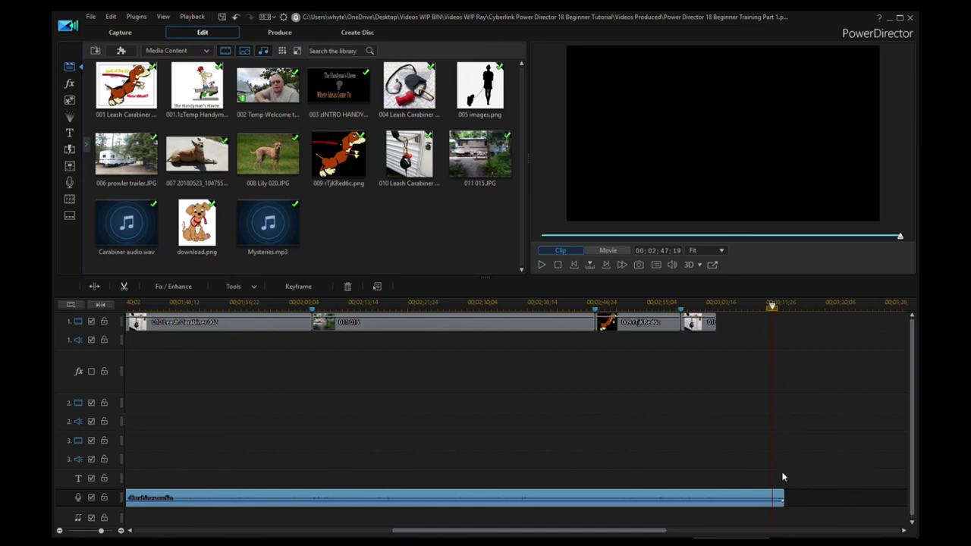
click(94, 287)
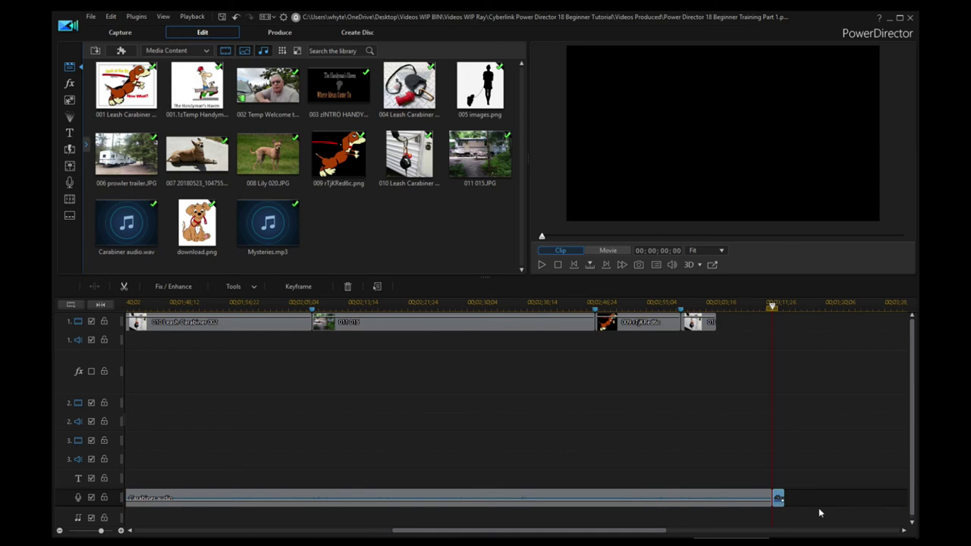
key(Delete)
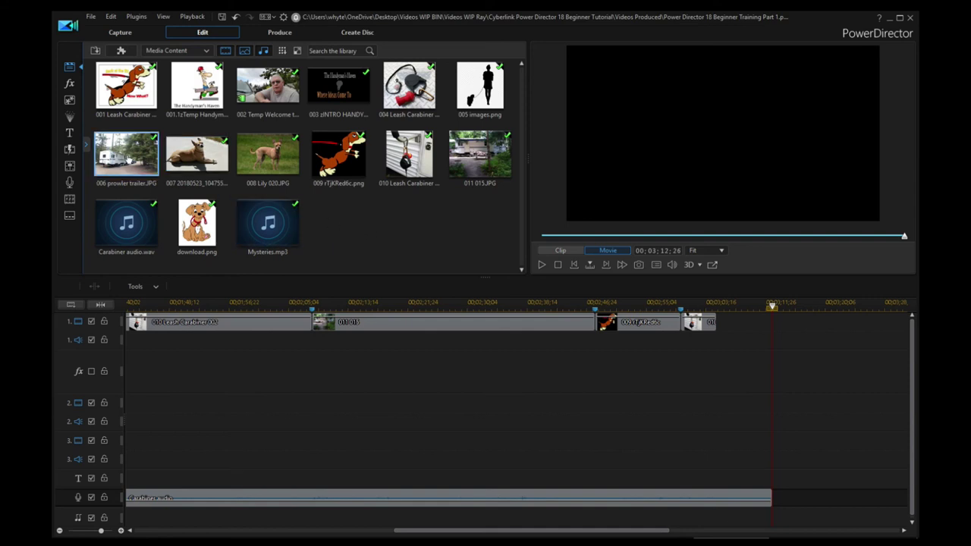
Place the 006 prowler trailer picture after the last 010 Leash Carabiner picture on track 1 and extend it to the end of the narration
drag(762, 291, 591, 322)
drag(126, 162, 716, 323)
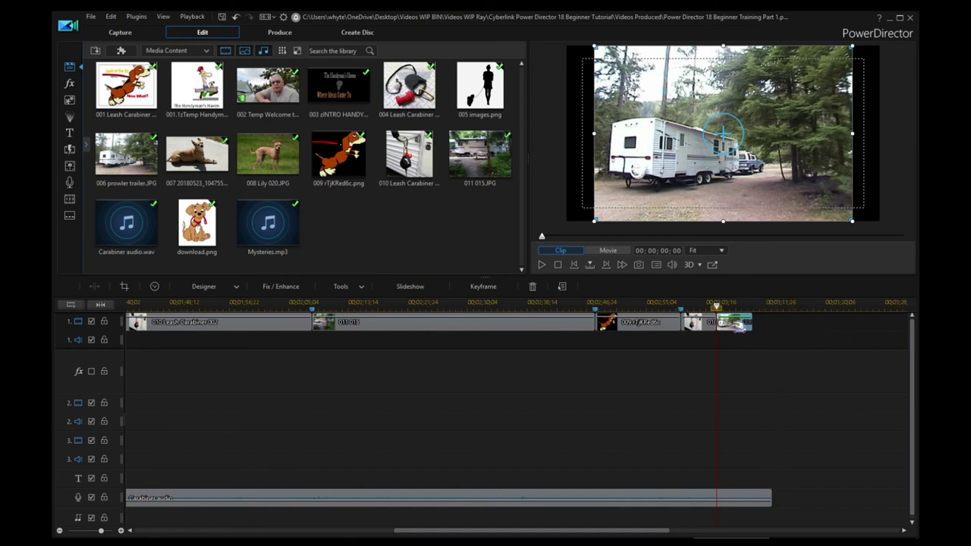
drag(750, 325, 770, 325)
click(820, 379)
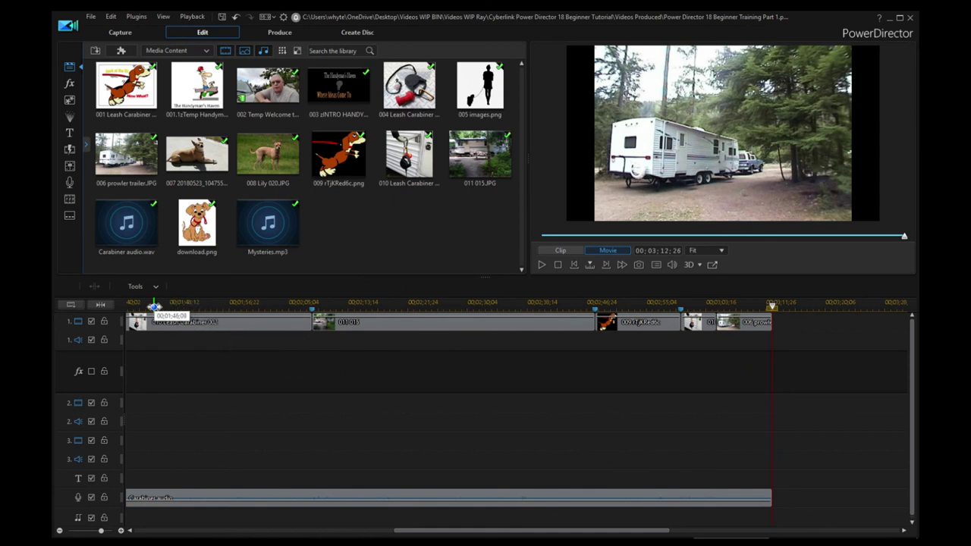
Play the narration under the long 010 Leash Carabiner picture from 00;01;33;01, replay it from 00;01;31;13 and pause at 00;01;35;18
drag(402, 533, 230, 535)
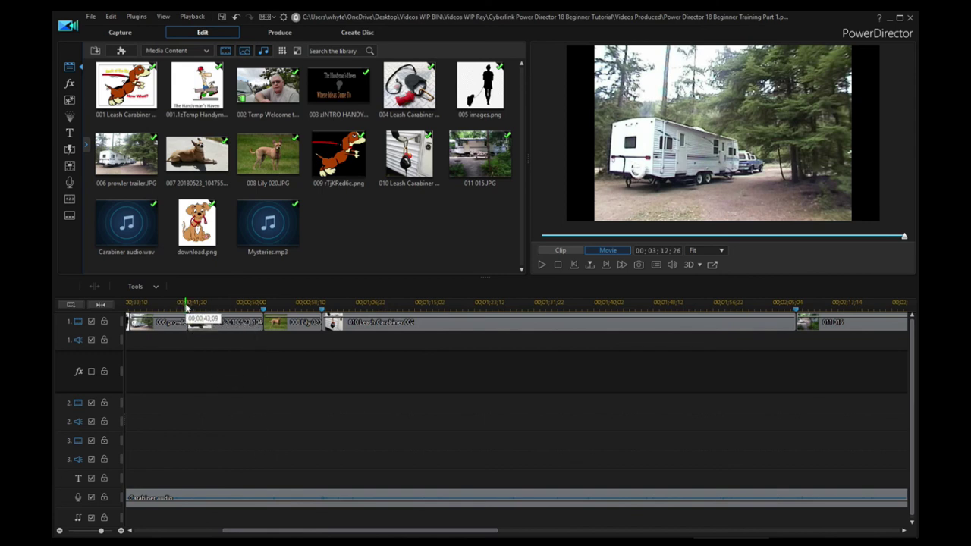
click(542, 305)
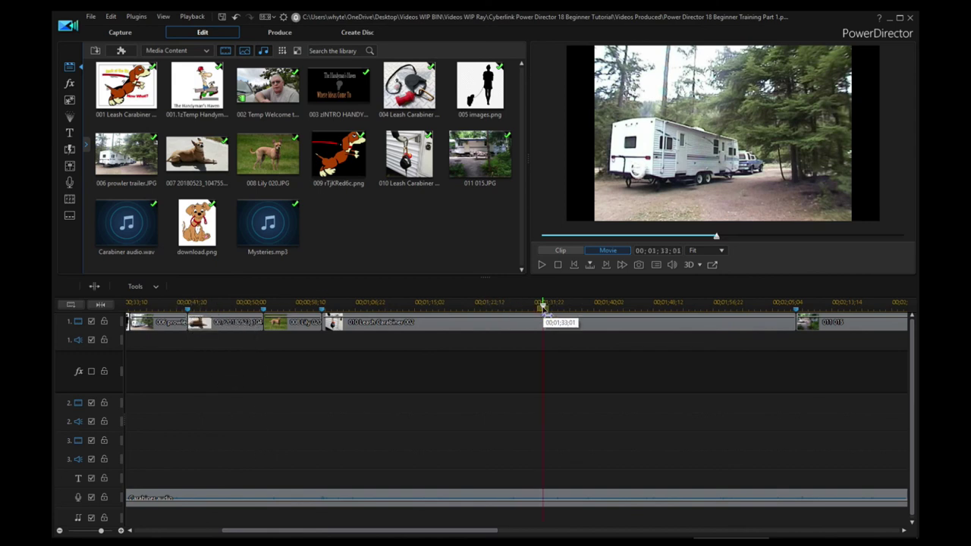
click(541, 266)
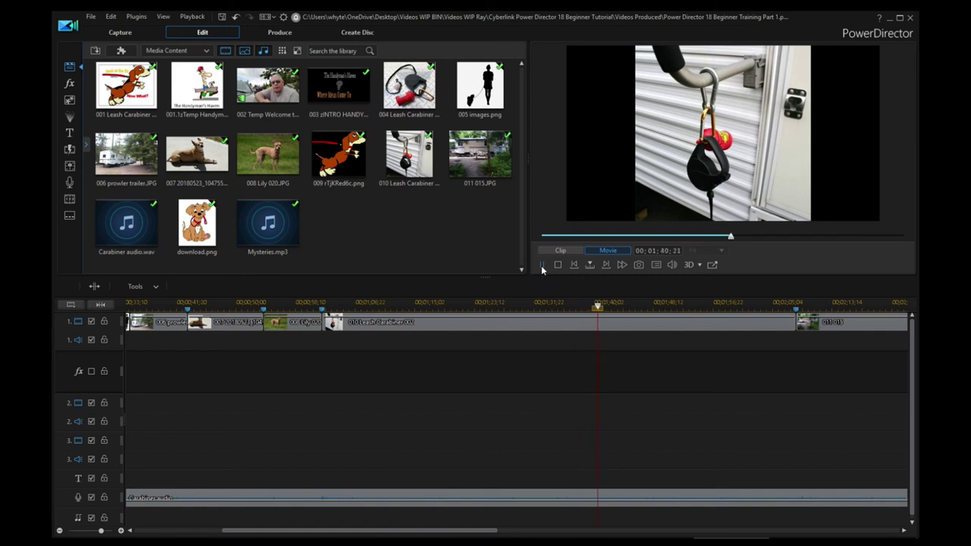
click(541, 265)
drag(613, 305, 532, 309)
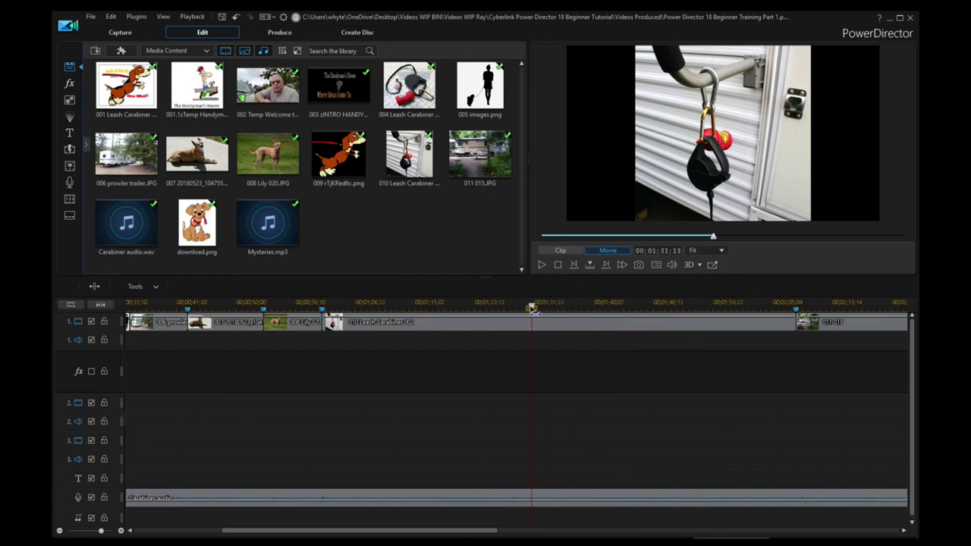
click(541, 264)
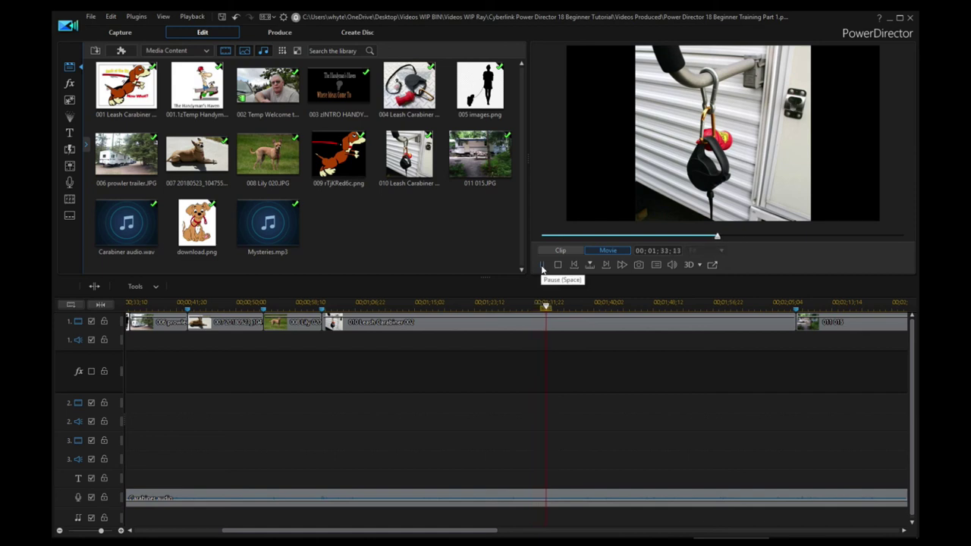
click(541, 267)
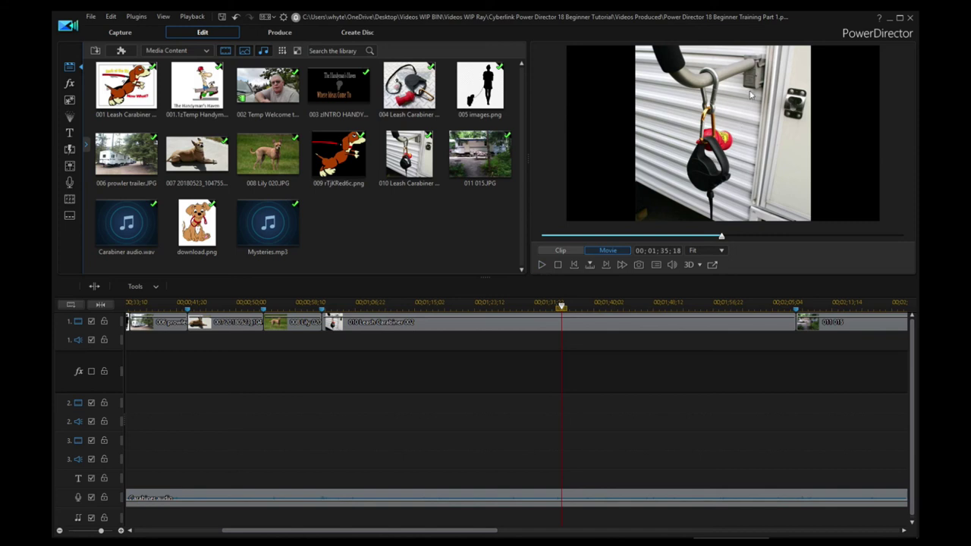
Add a timeline marker at 00;01;35;19 over the long 010 Leash Carabiner picture, leaving the note empty
key(ctrl)
key(ctrl)
right_click(562, 306)
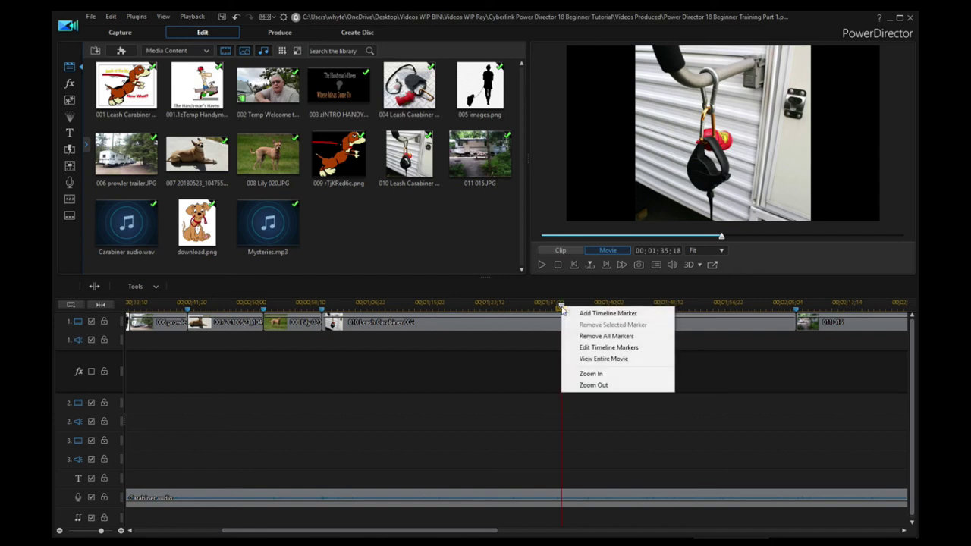
click(606, 313)
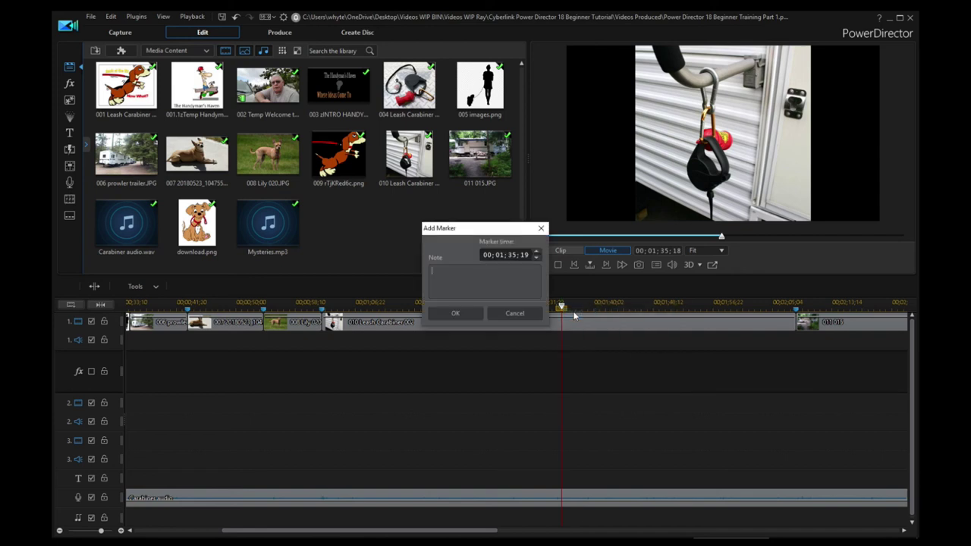
click(455, 314)
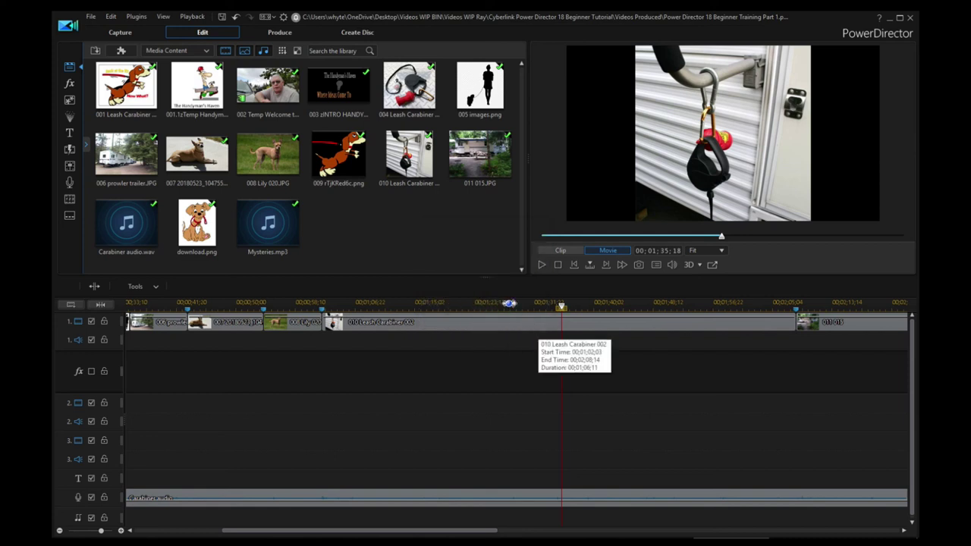
Play the narration from the 00;01;35;19 marker to 00;01;59;11, then resume playback from 00;02;06;26 into the 011 015 picture
click(540, 266)
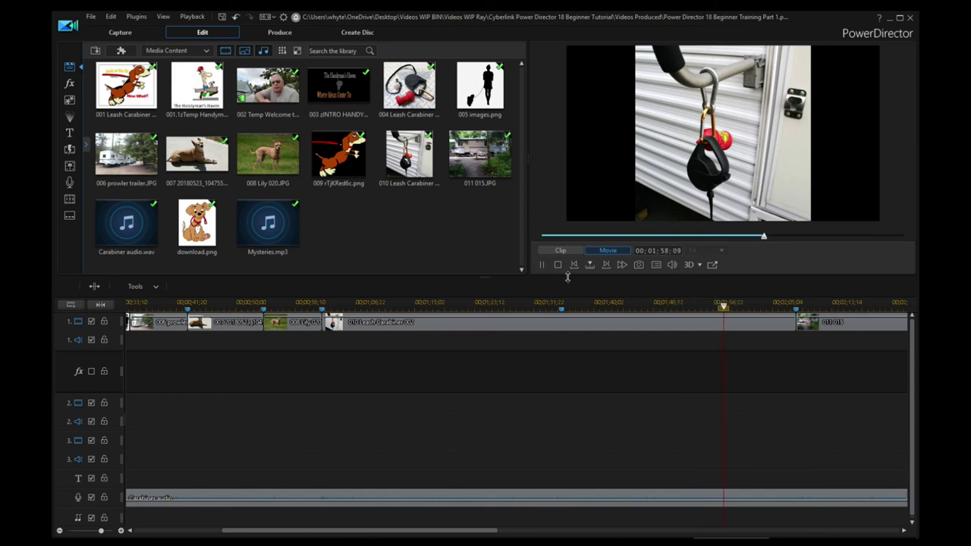
click(540, 265)
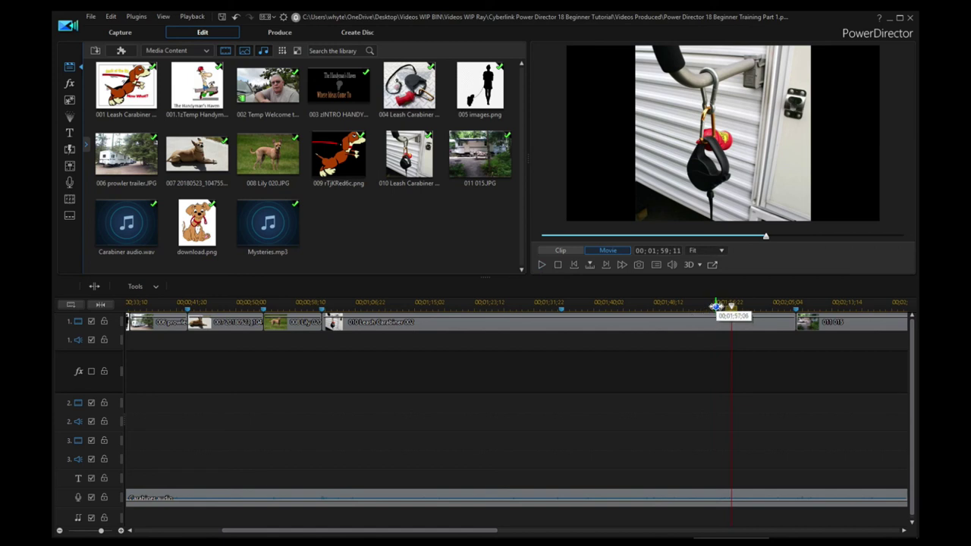
drag(732, 308, 785, 307)
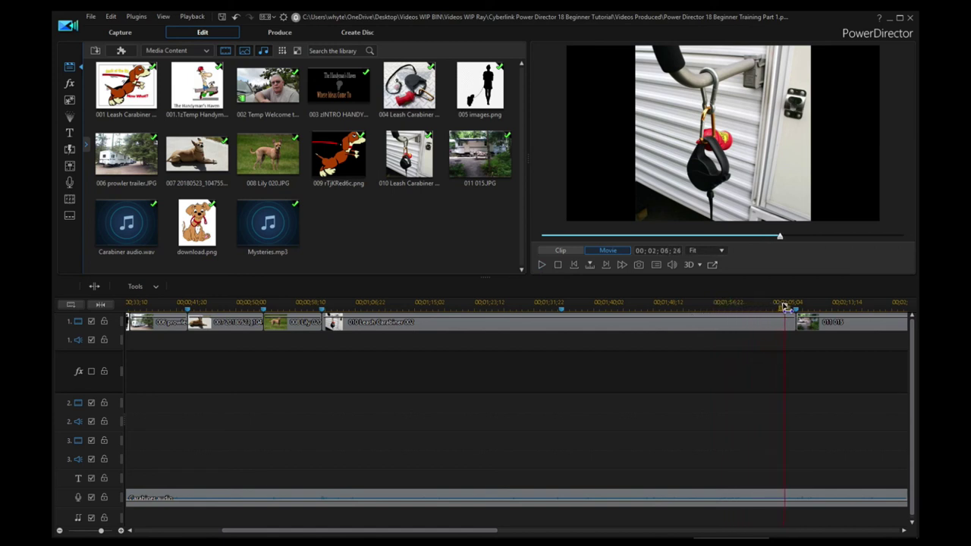
click(541, 265)
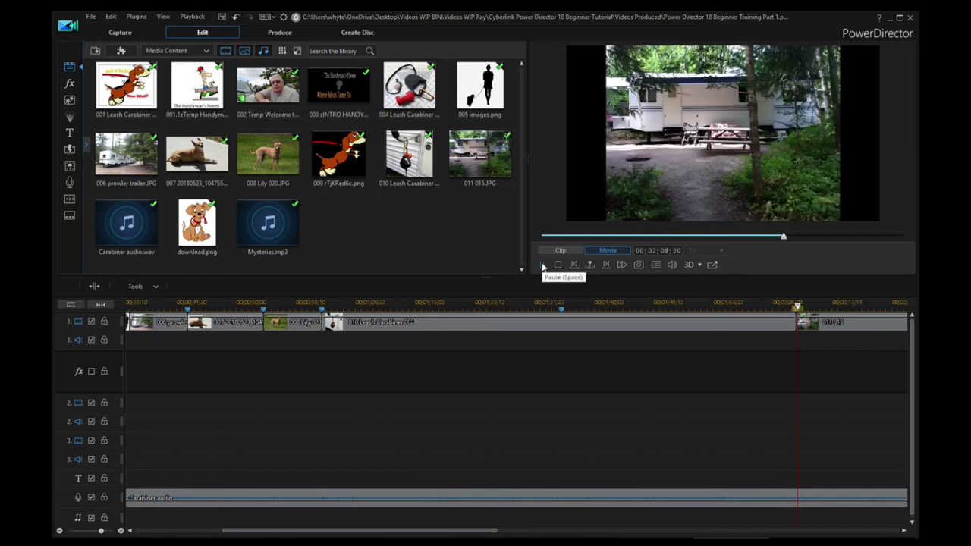